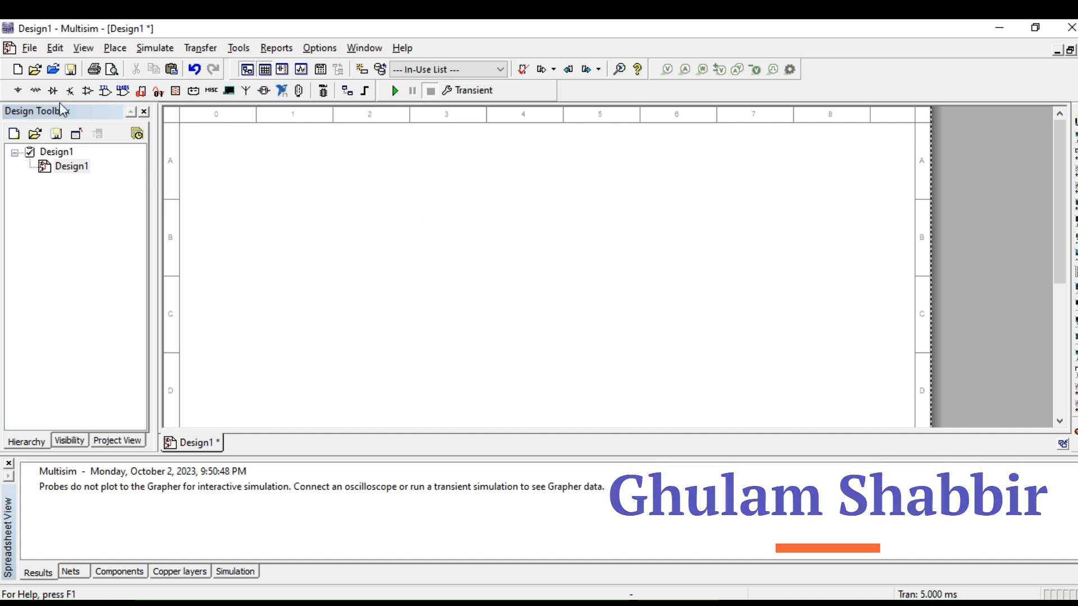
# Step: Place an AD549LH op-amp from the OPAMP family of the Analog group in the upper middle of the sheet
pyautogui.click(86, 92)
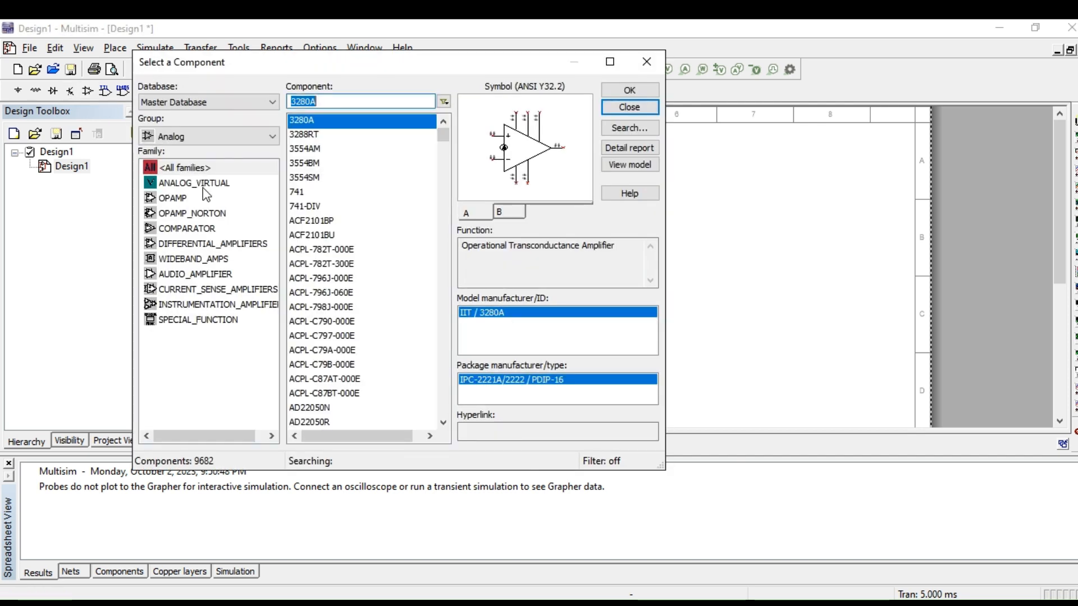
pyautogui.click(180, 182)
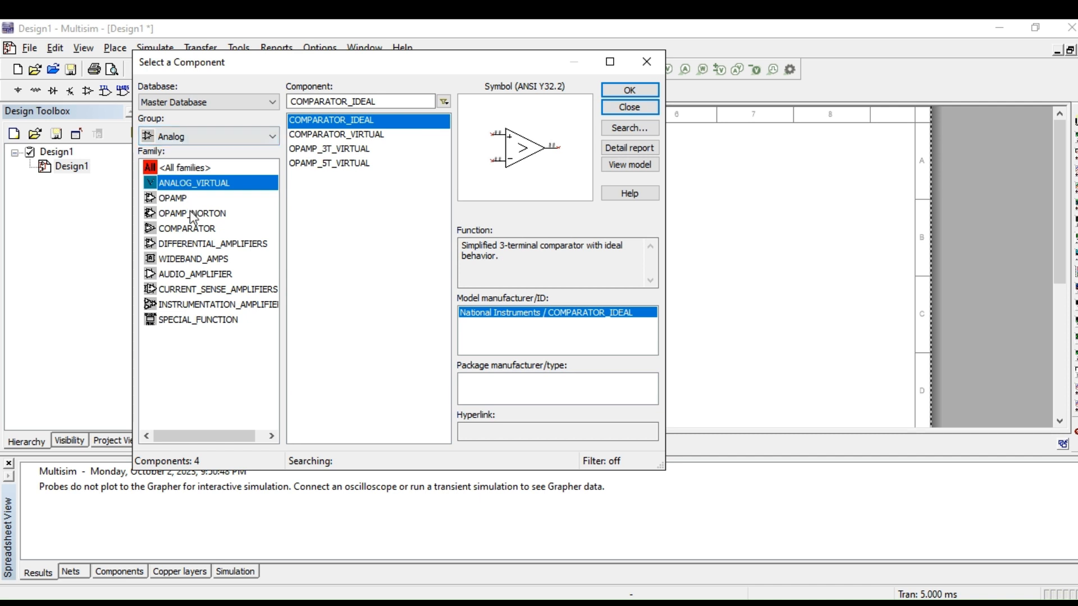
pyautogui.click(165, 199)
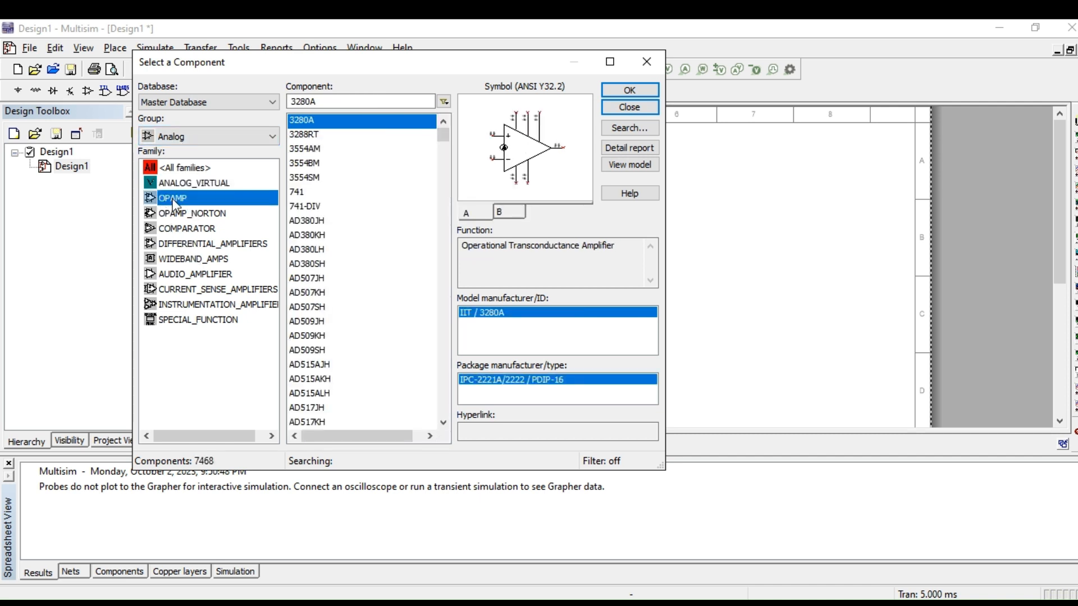
pyautogui.scroll(-20, 311, 287)
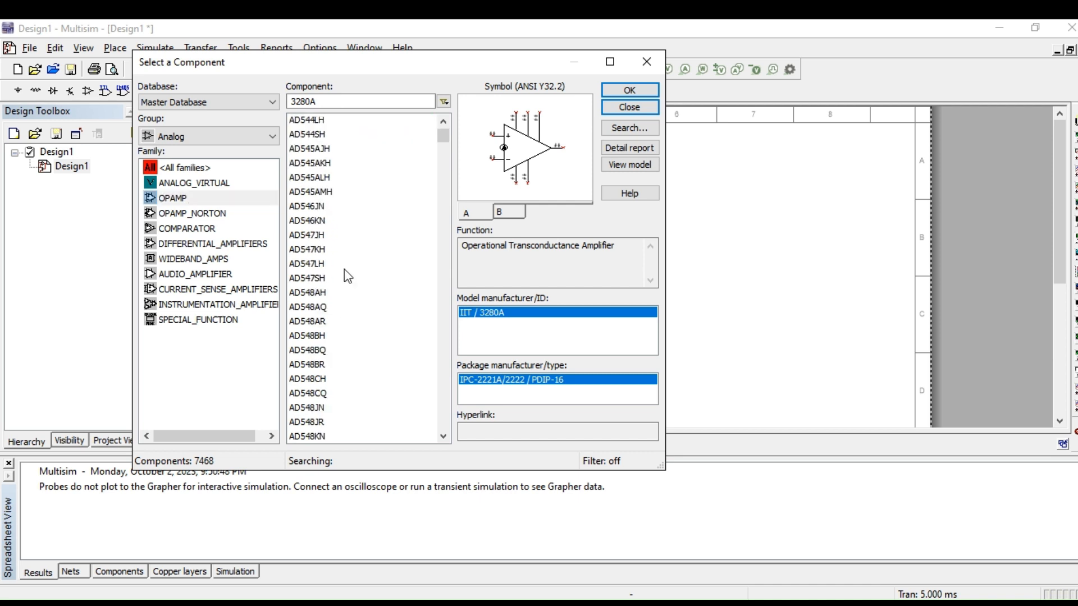
pyautogui.click(335, 220)
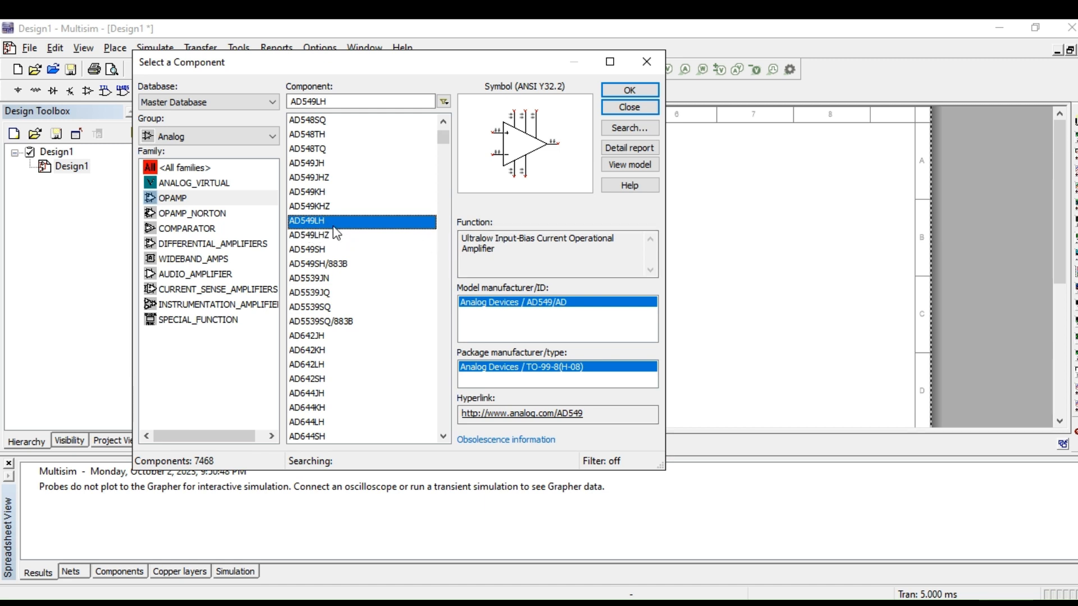
pyautogui.click(629, 90)
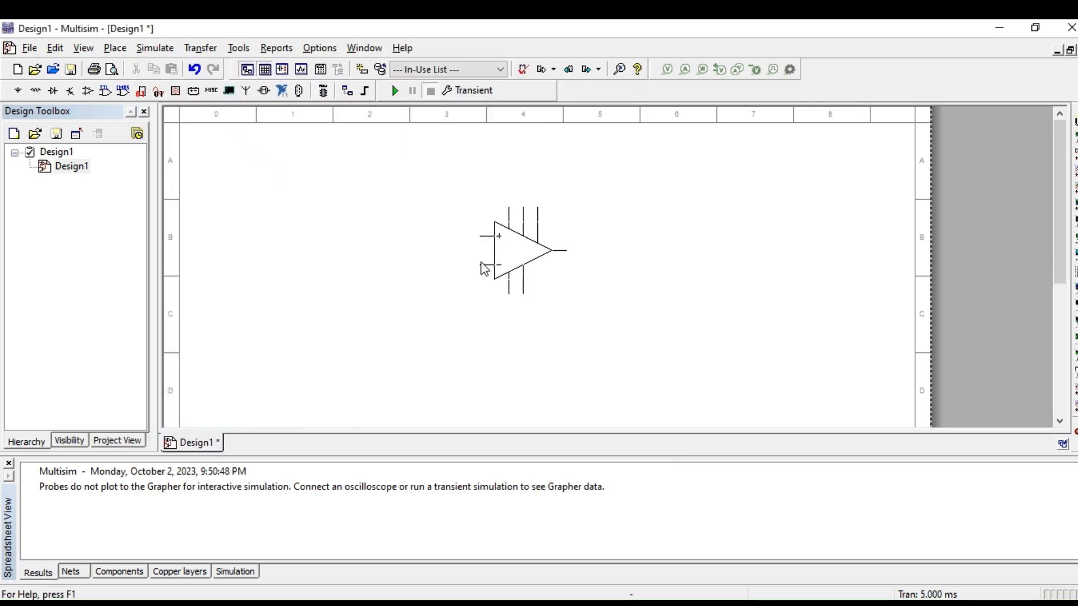
pyautogui.click(481, 260)
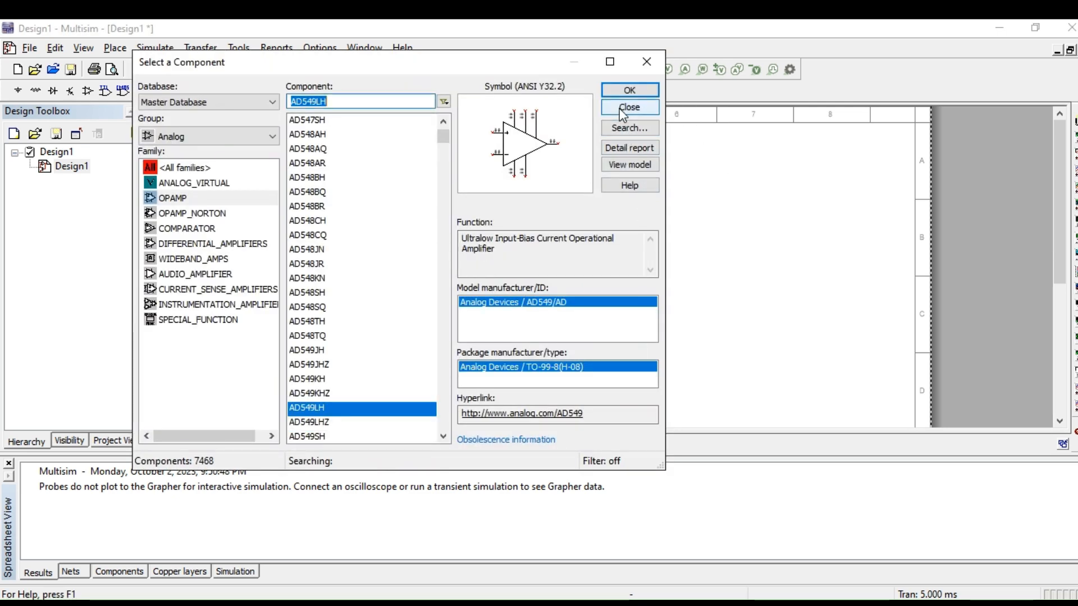
pyautogui.click(629, 106)
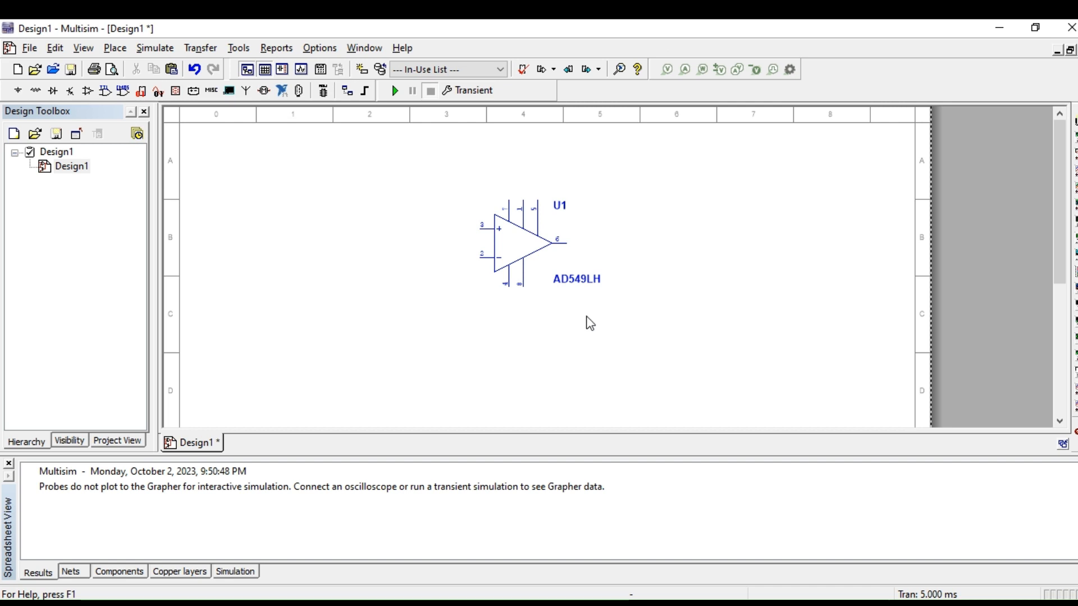
# Step: Move the AD549LH value label inside the op-amp's triangle symbol
pyautogui.click(523, 262)
pyautogui.click(542, 366)
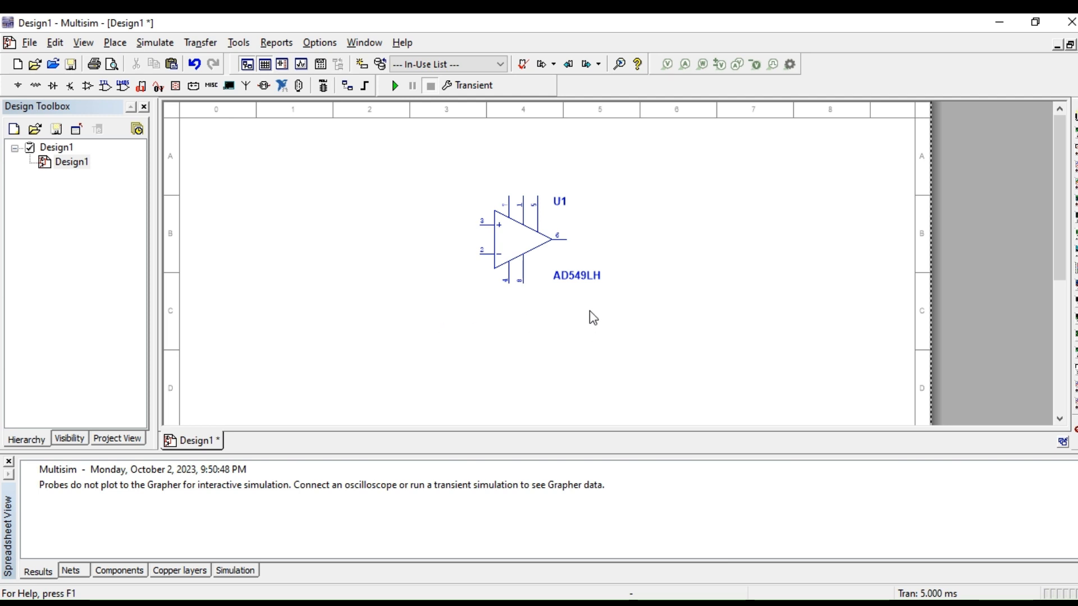
pyautogui.moveTo(575, 281); pyautogui.dragTo(518, 245)
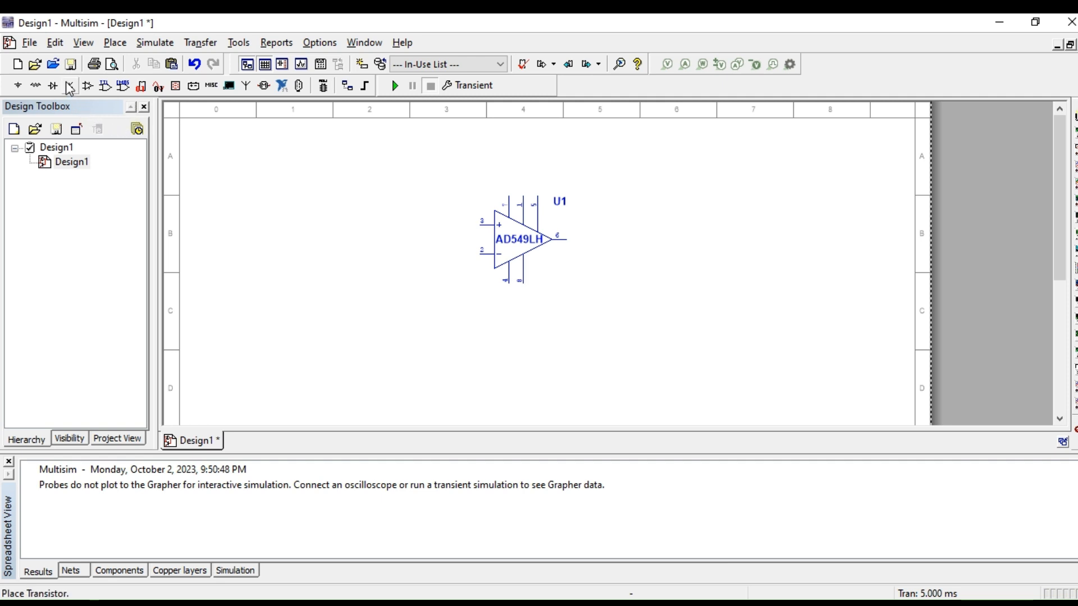
# Step: Place an OPAMP_3T_VIRTUAL from the ANALOG_VIRTUAL family to the right of the AD549LH op-amp
pyautogui.click(87, 85)
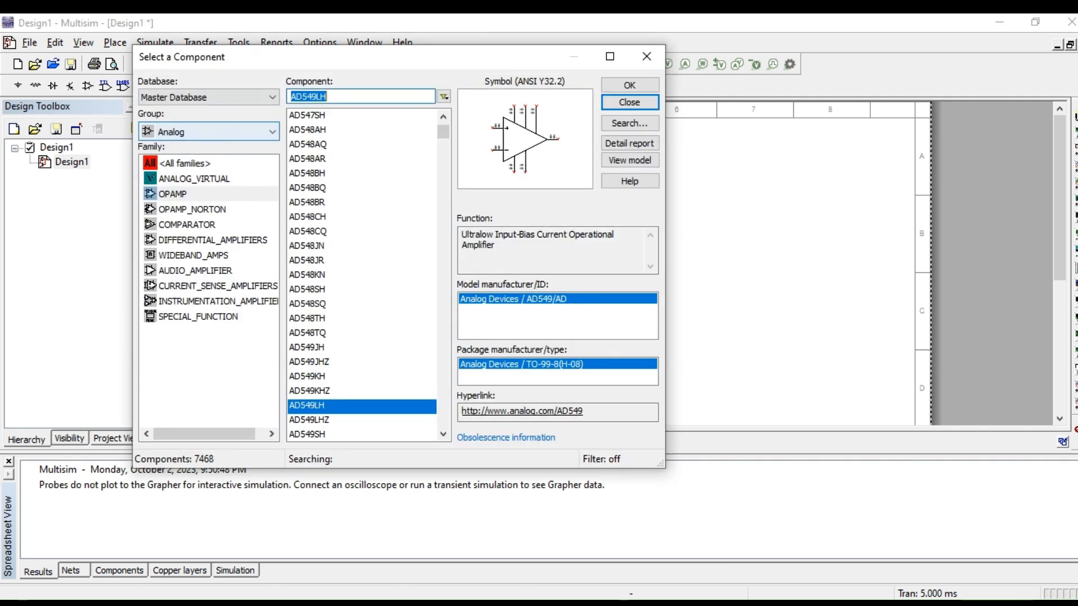
pyautogui.click(194, 178)
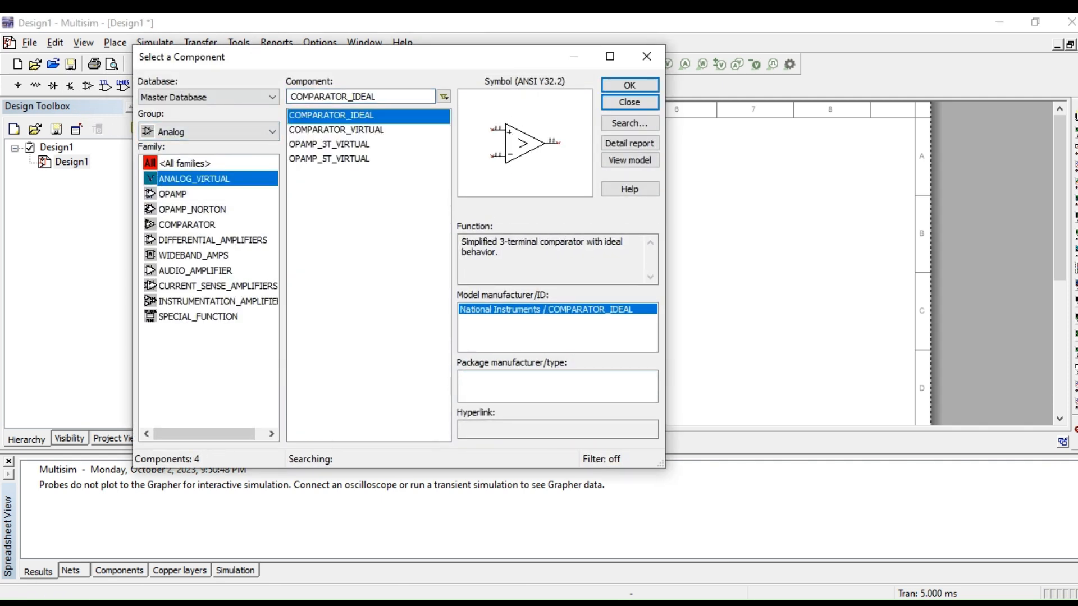
pyautogui.click(329, 145)
pyautogui.click(629, 86)
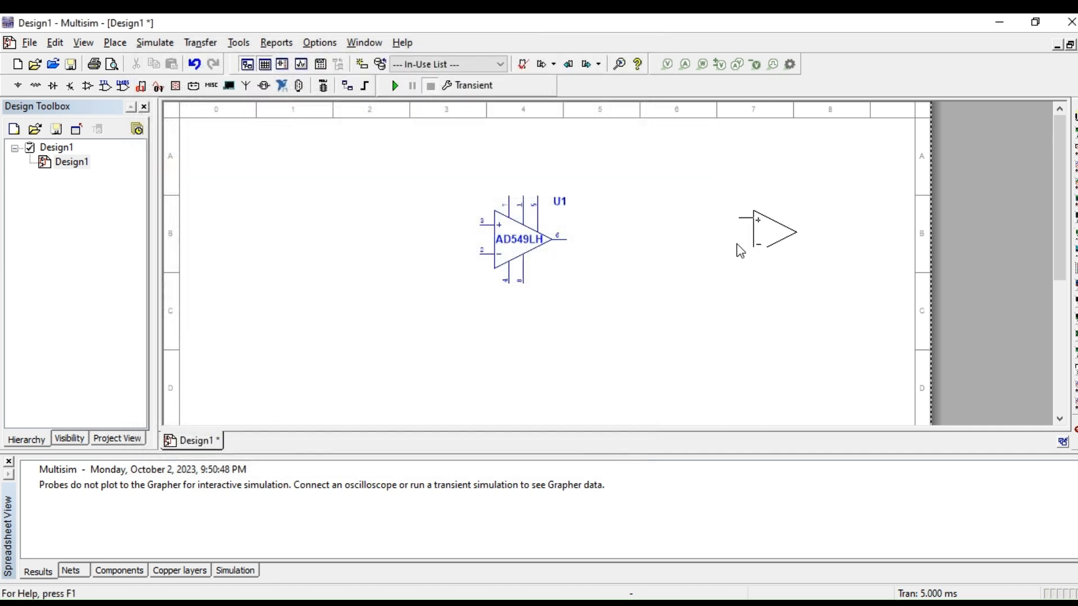
pyautogui.click(719, 280)
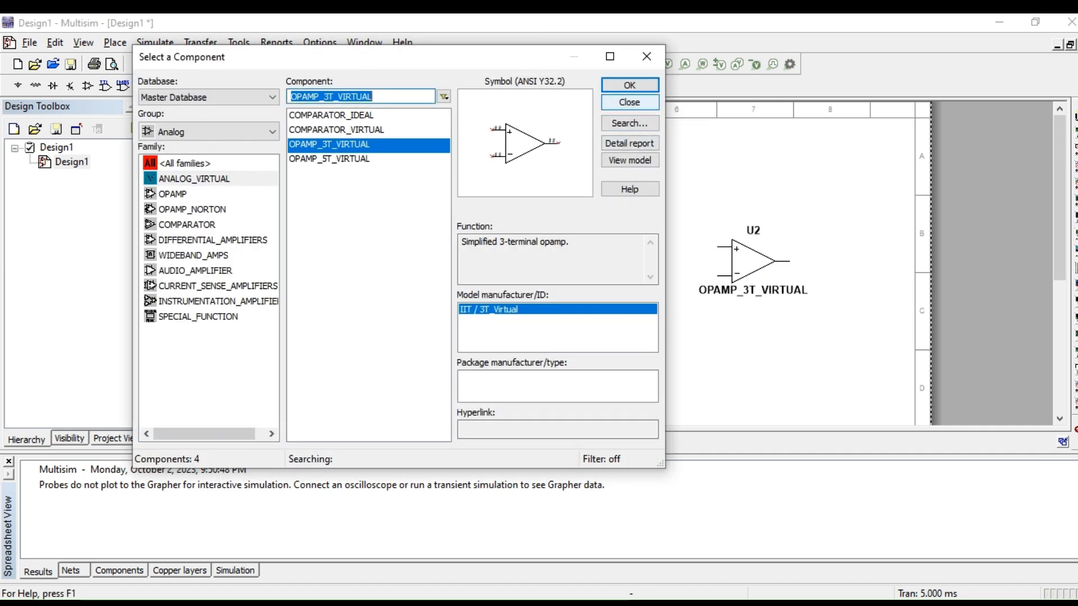
pyautogui.click(629, 102)
# Step: Give the virtual op-amp component-specific visibility settings with its value and RefDes hidden
pyautogui.doubleClick(734, 263)
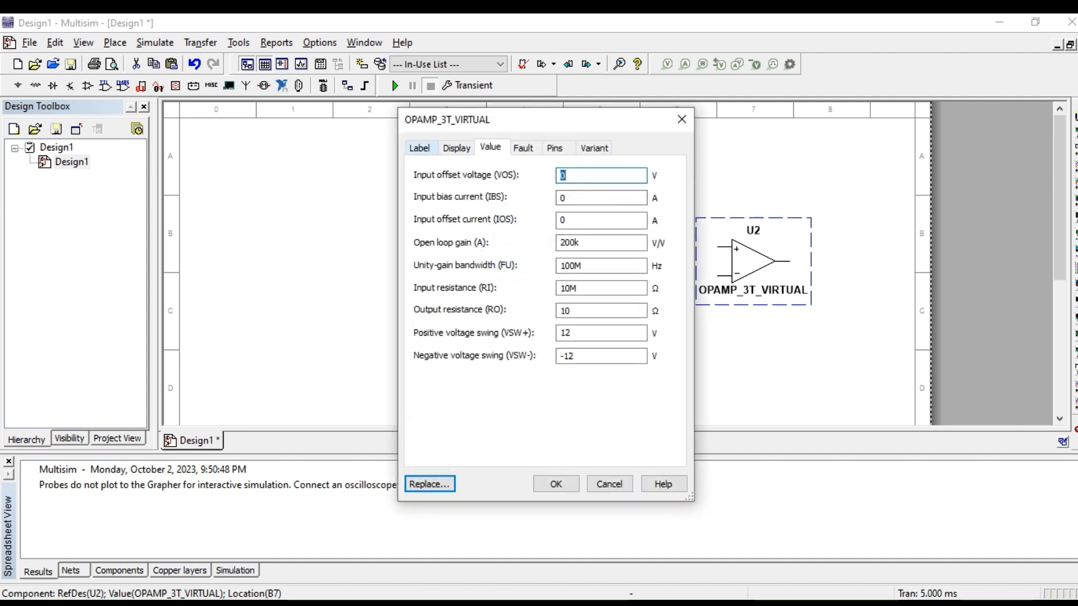
pyautogui.click(456, 148)
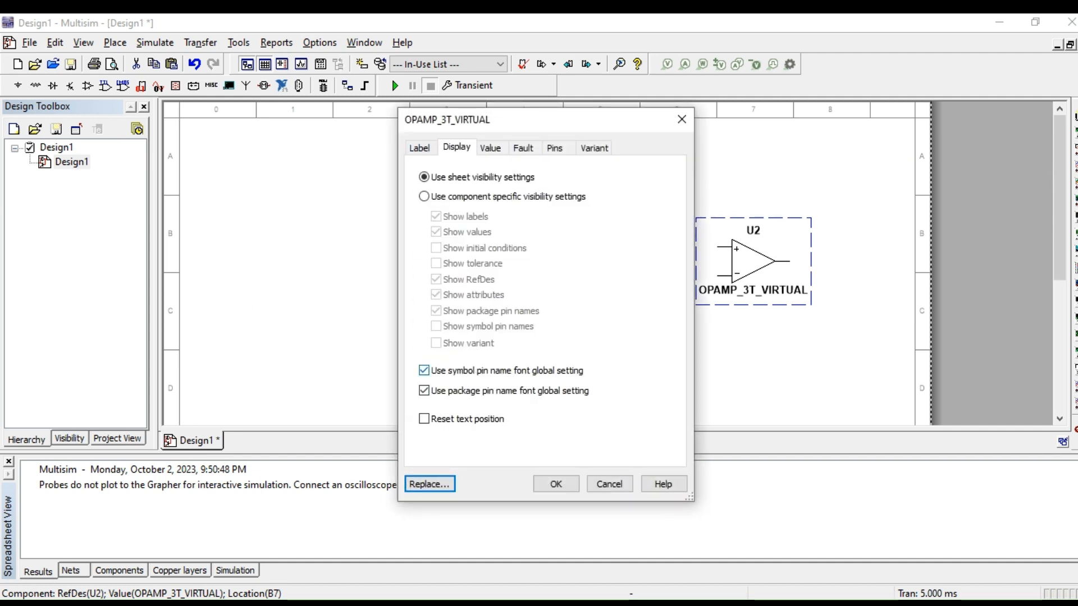
pyautogui.click(424, 196)
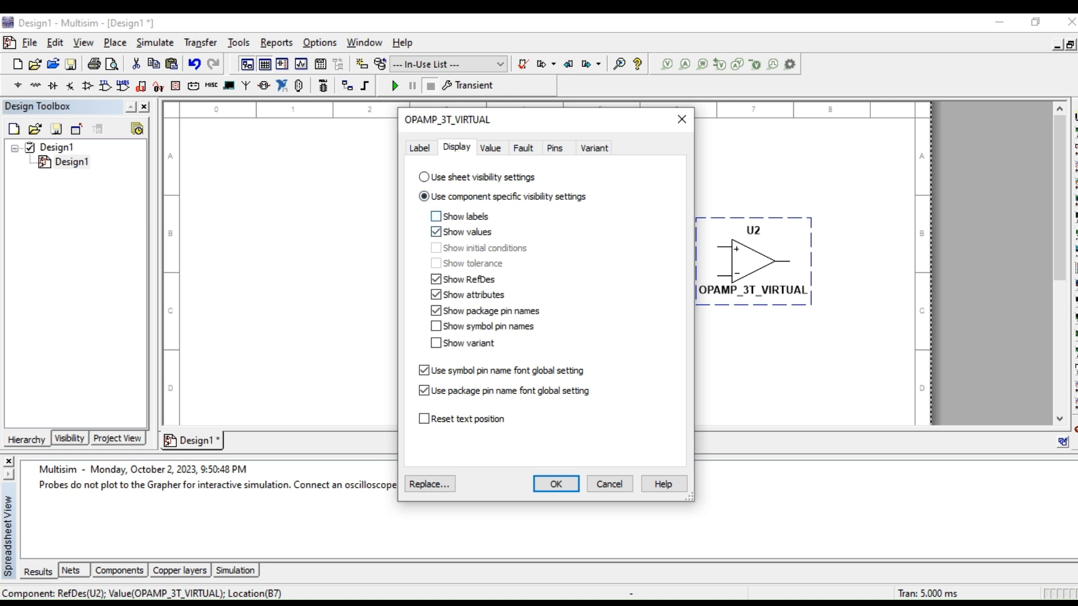
pyautogui.click(436, 231)
pyautogui.click(436, 279)
pyautogui.click(556, 484)
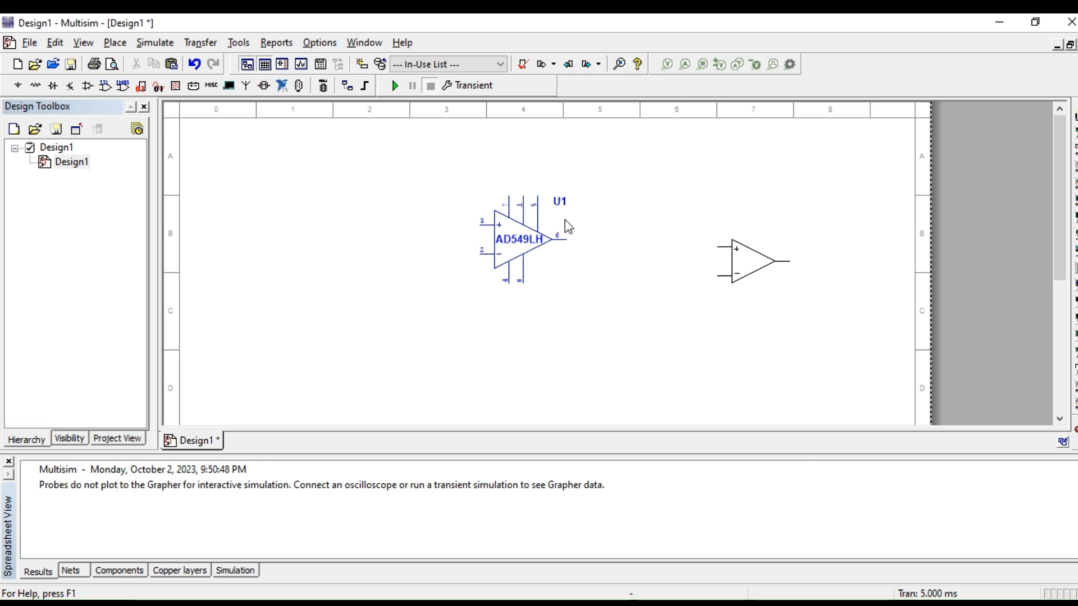
# Step: Move the U1 label just below the AD549LH label and delete the three-terminal virtual op-amp
pyautogui.moveTo(564, 209); pyautogui.dragTo(539, 266)
pyautogui.click(744, 272)
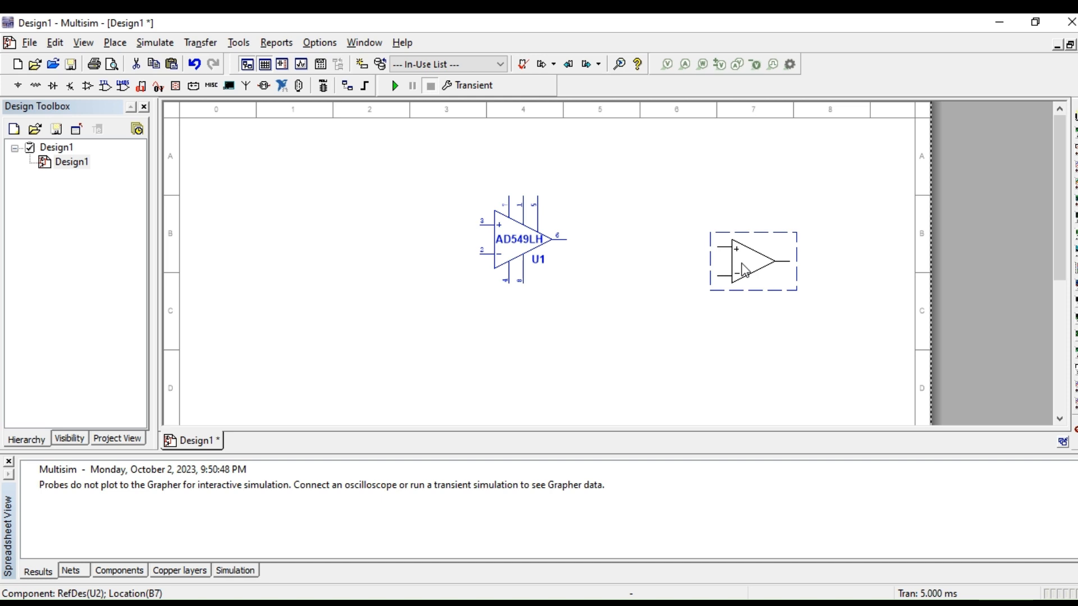
pyautogui.press('Delete')
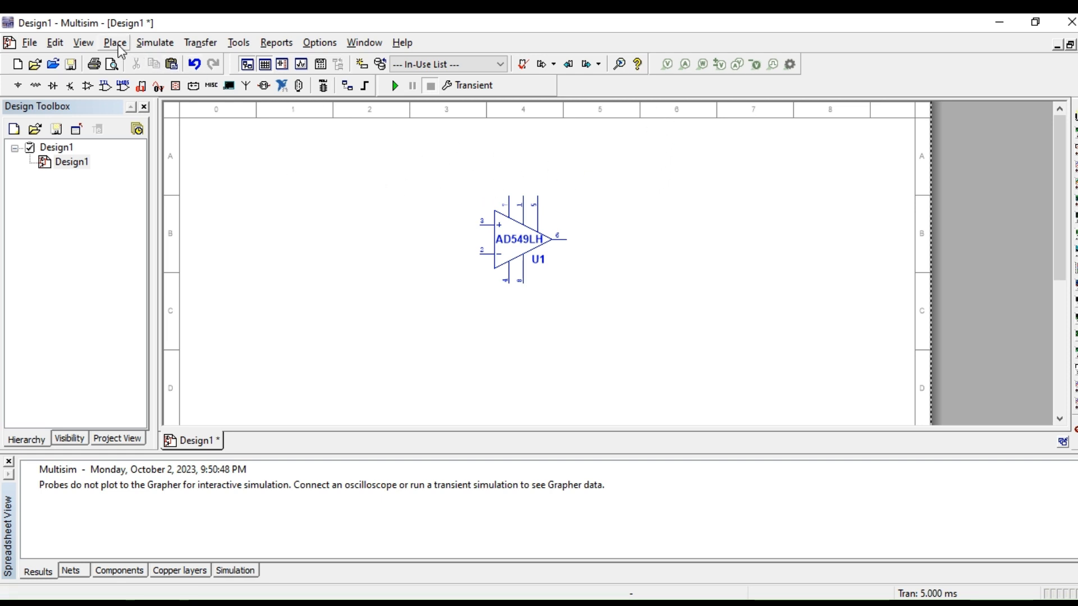
# Step: Examine the AD549LH op-amp's pins, display settings and available component commands without changing anything
pyautogui.click(84, 43)
pyautogui.click(186, 103)
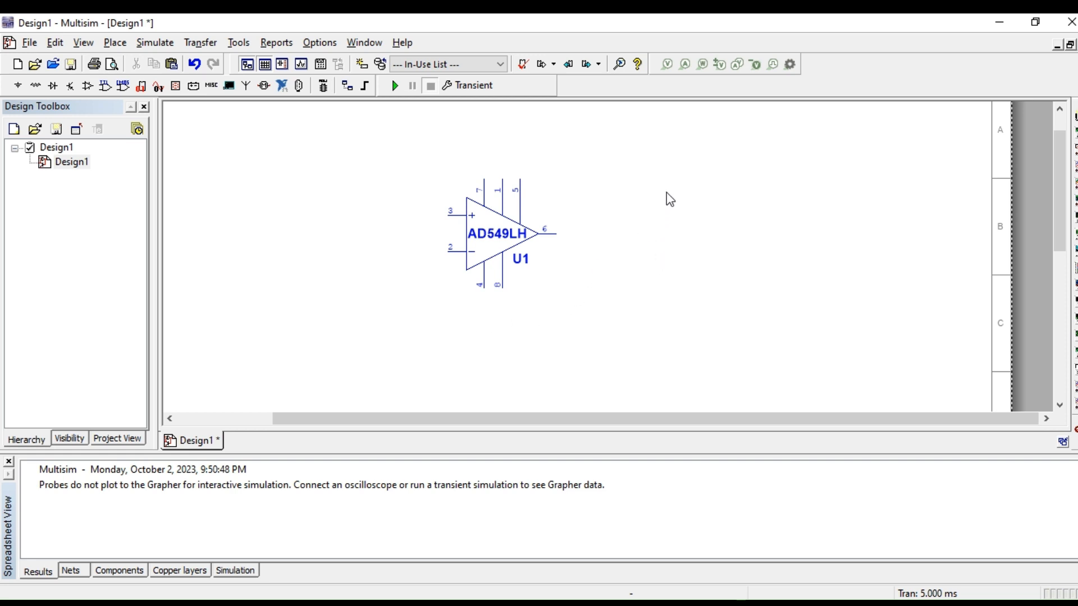
pyautogui.scroll(1, 670, 216)
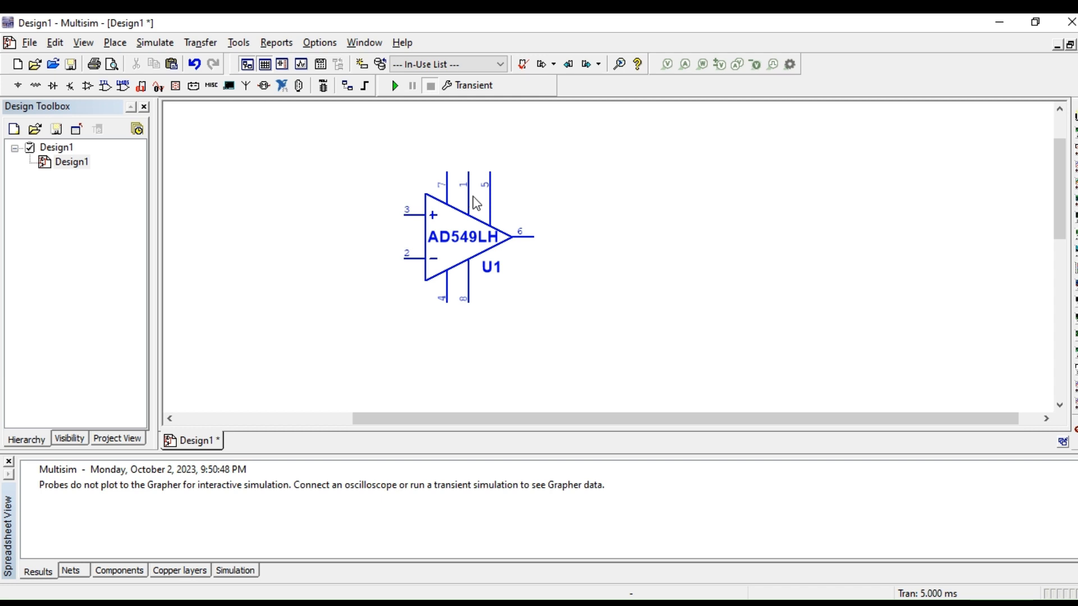
pyautogui.doubleClick(462, 253)
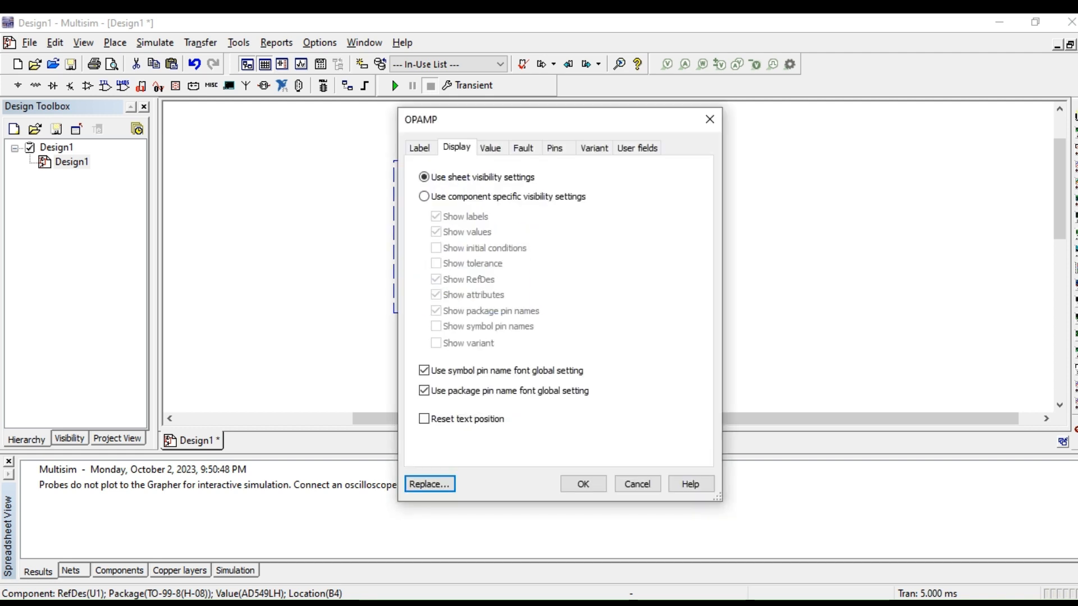
pyautogui.click(623, 483)
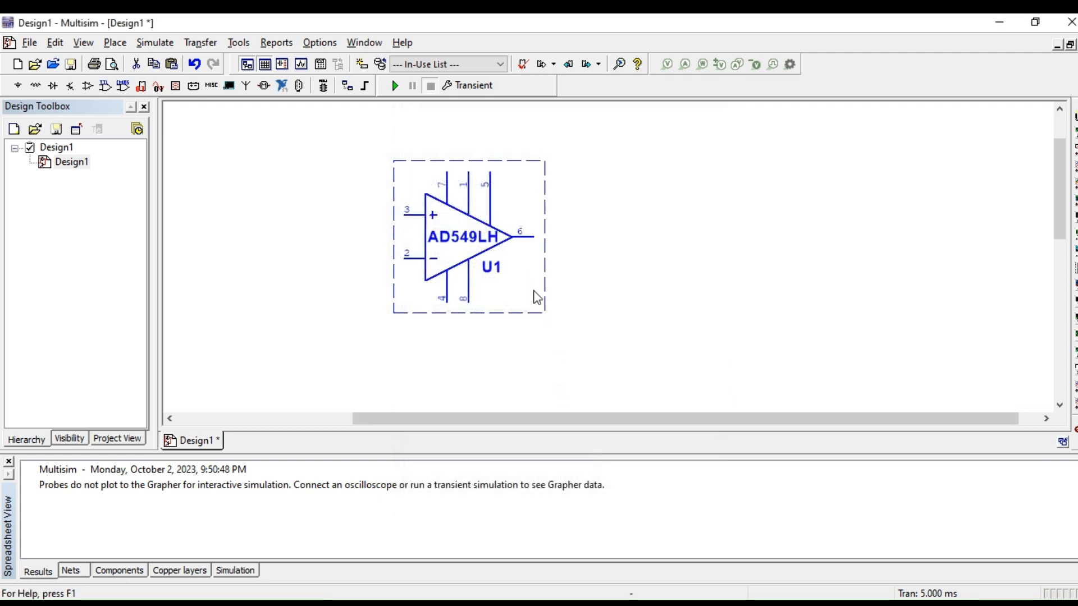
pyautogui.rightClick(450, 259)
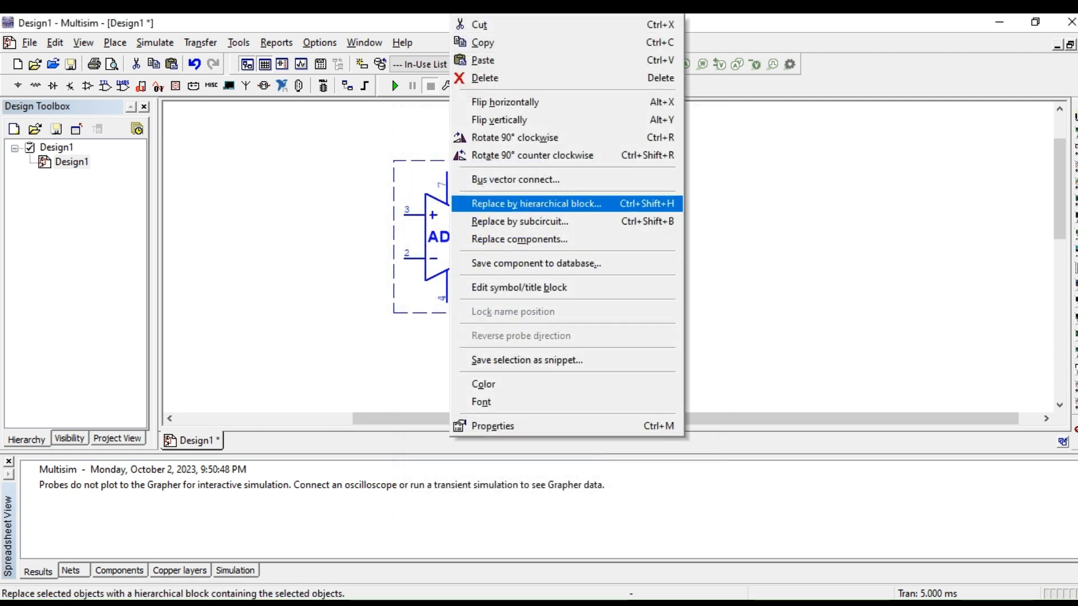
pyautogui.click(767, 287)
# Step: Review the AD549LH component's detail report, including its symbol and the node assignments in its SPICE model
pyautogui.doubleClick(463, 249)
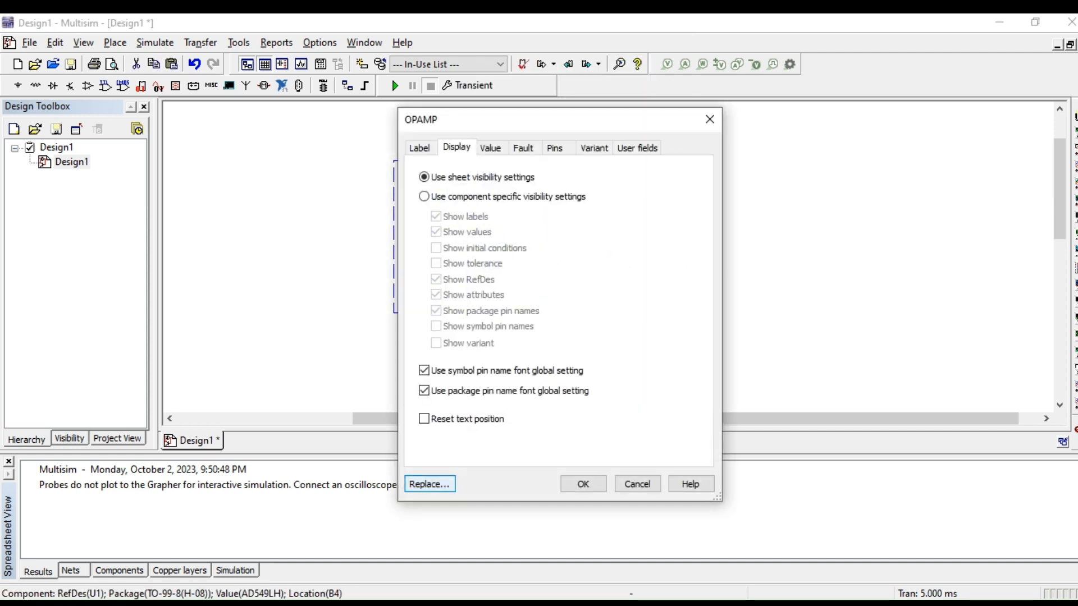
pyautogui.click(429, 484)
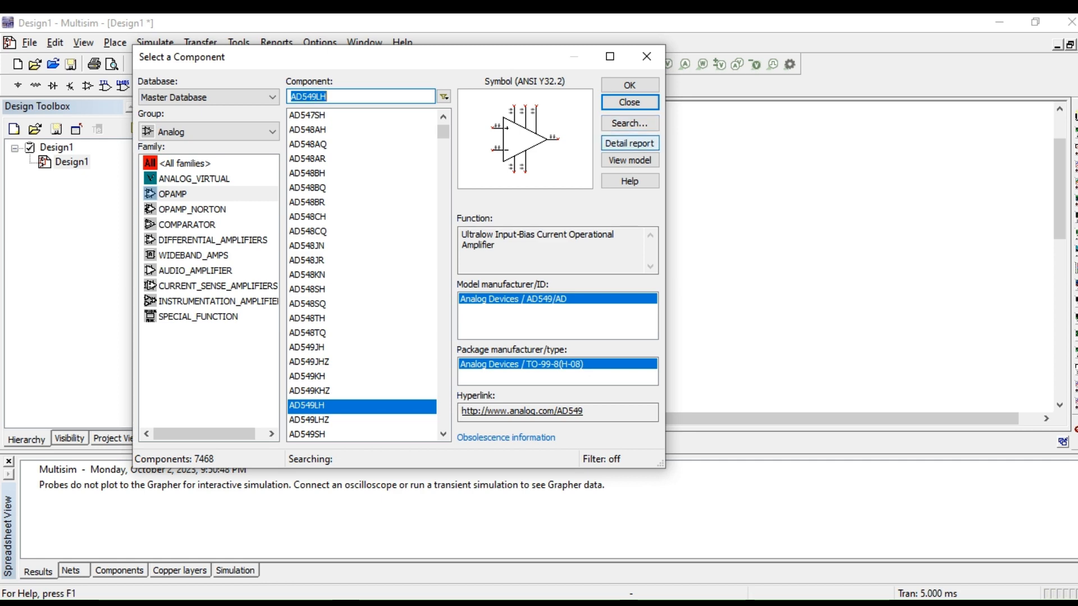
pyautogui.click(629, 143)
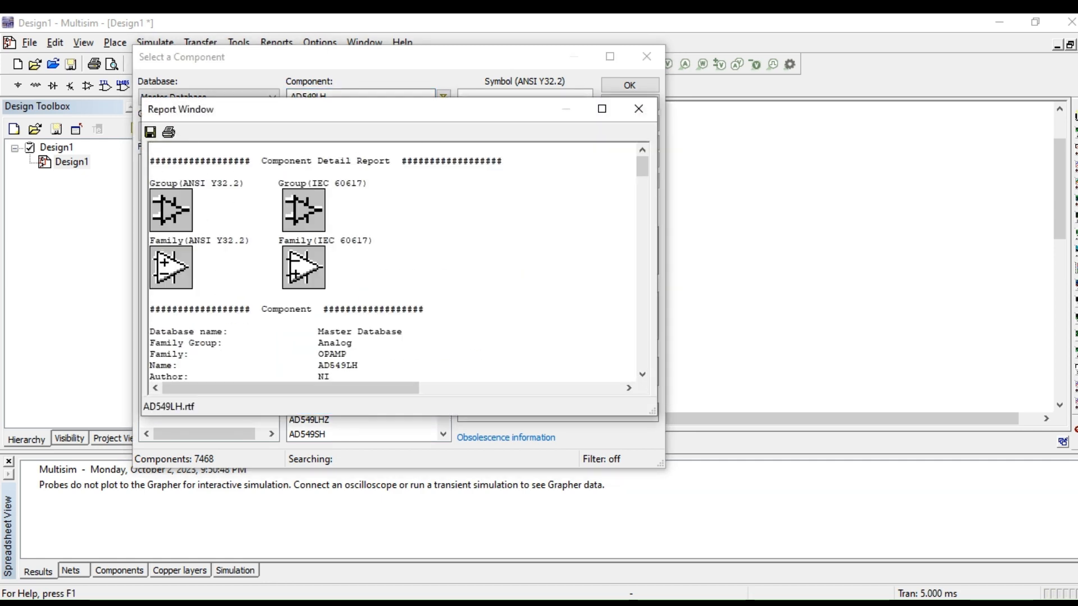
pyautogui.scroll(-9, 393, 261)
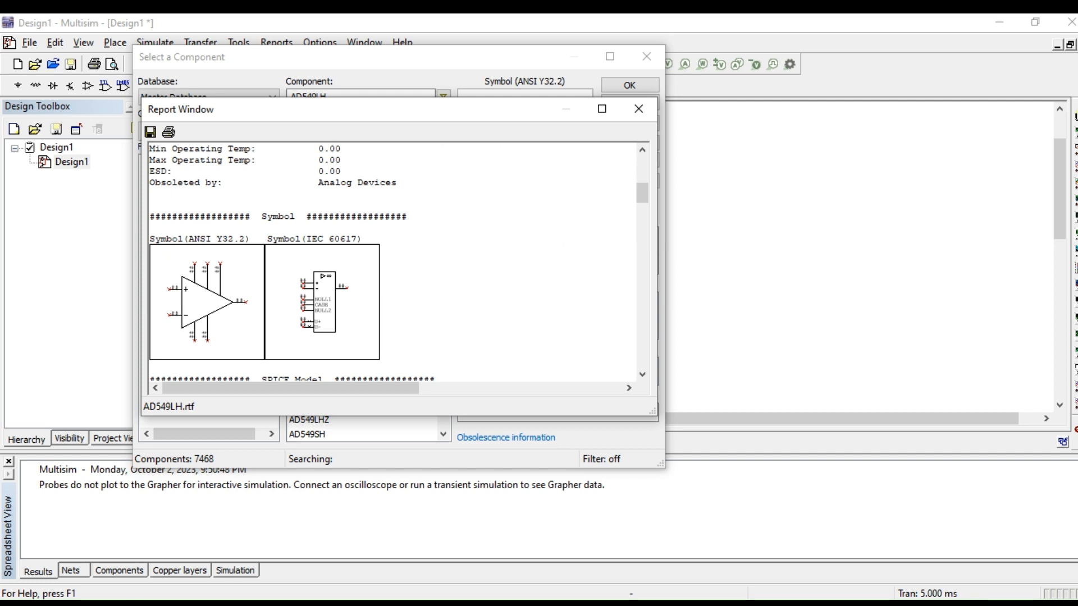
pyautogui.click(602, 108)
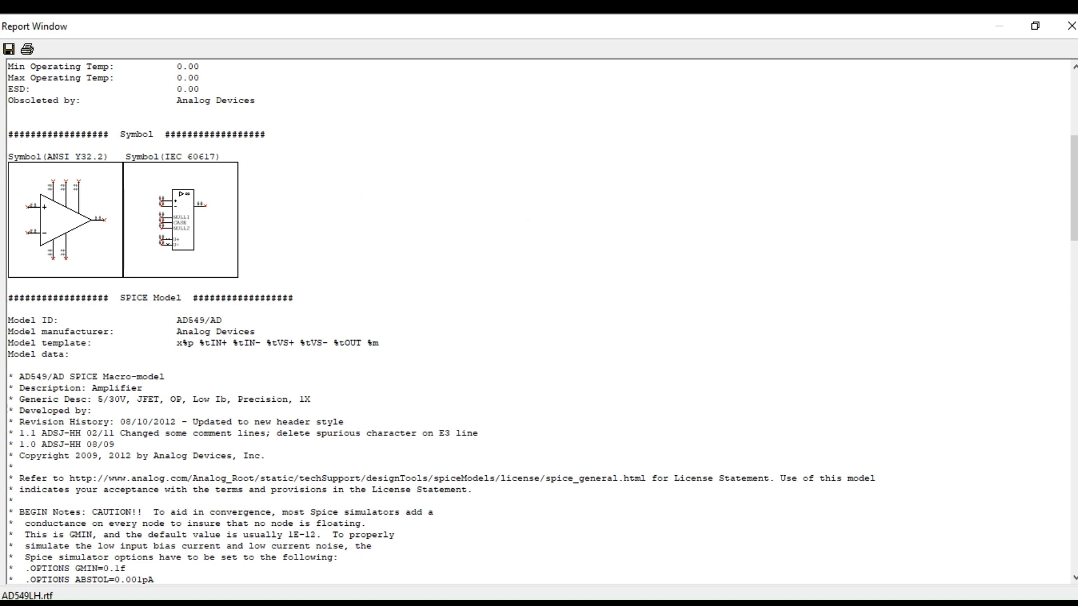
pyautogui.scroll(-4, 539, 321)
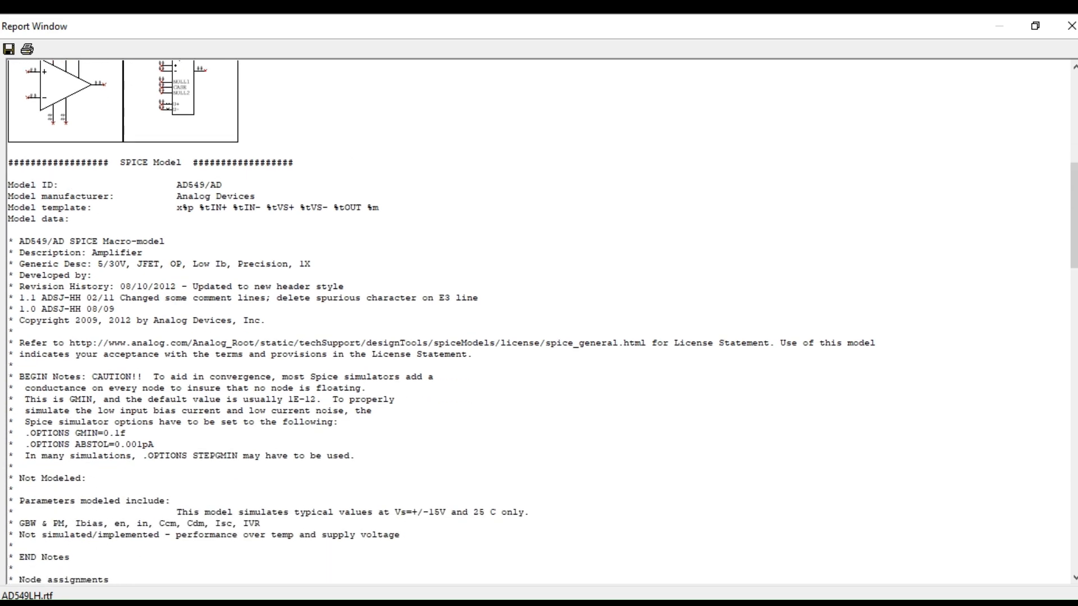
pyautogui.scroll(-10, 539, 322)
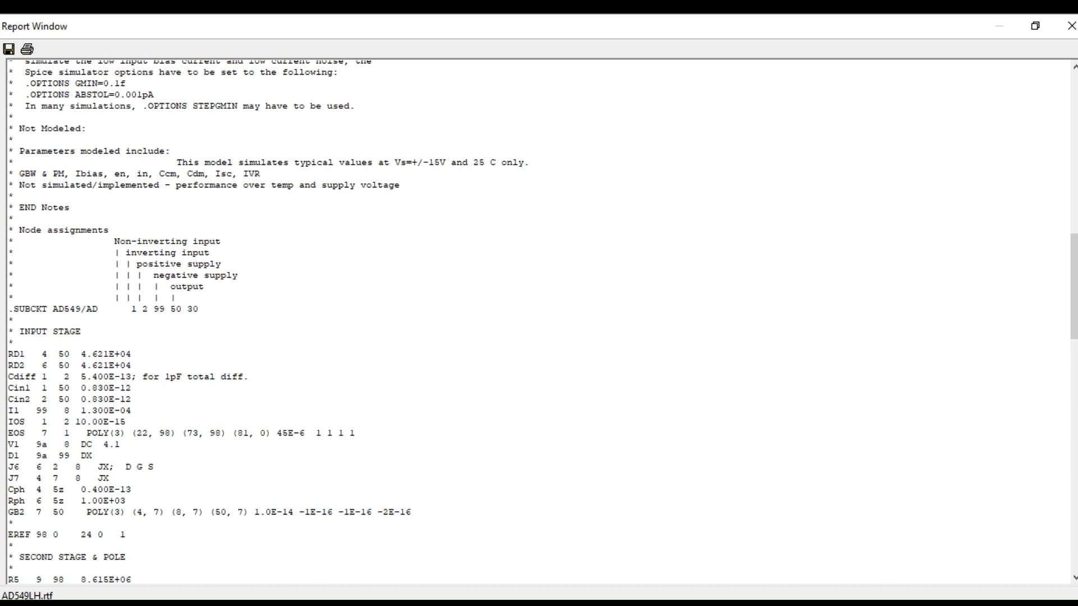
pyautogui.scroll(20, 539, 320)
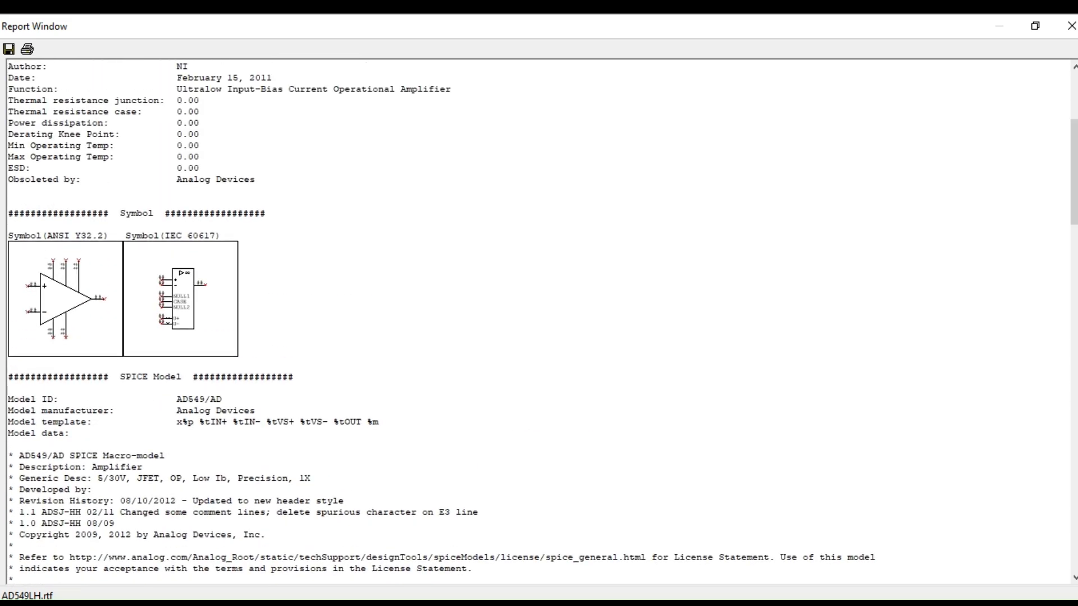
pyautogui.click(1070, 26)
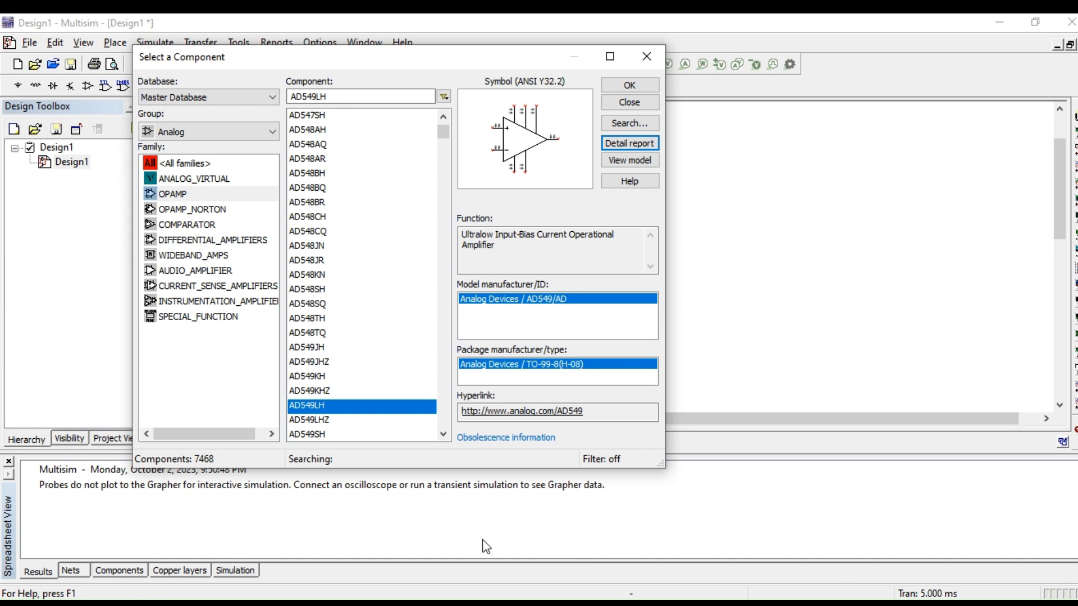
pyautogui.click(338, 602)
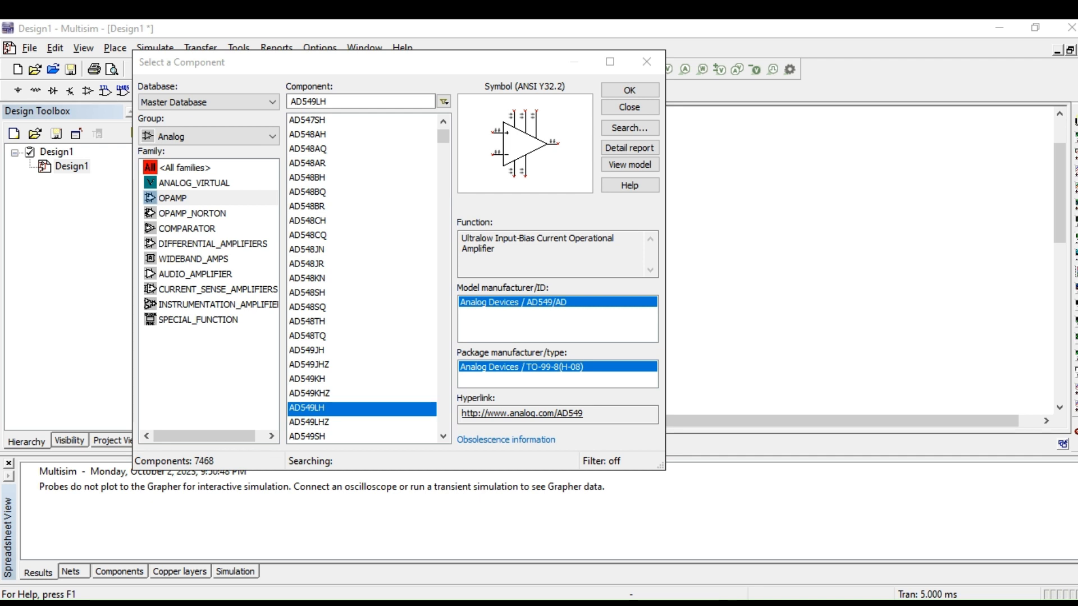
# Step: Close the op-amp selection and place a 10k resistor from the Basic group beside the AD549LH's input pins
pyautogui.click(625, 106)
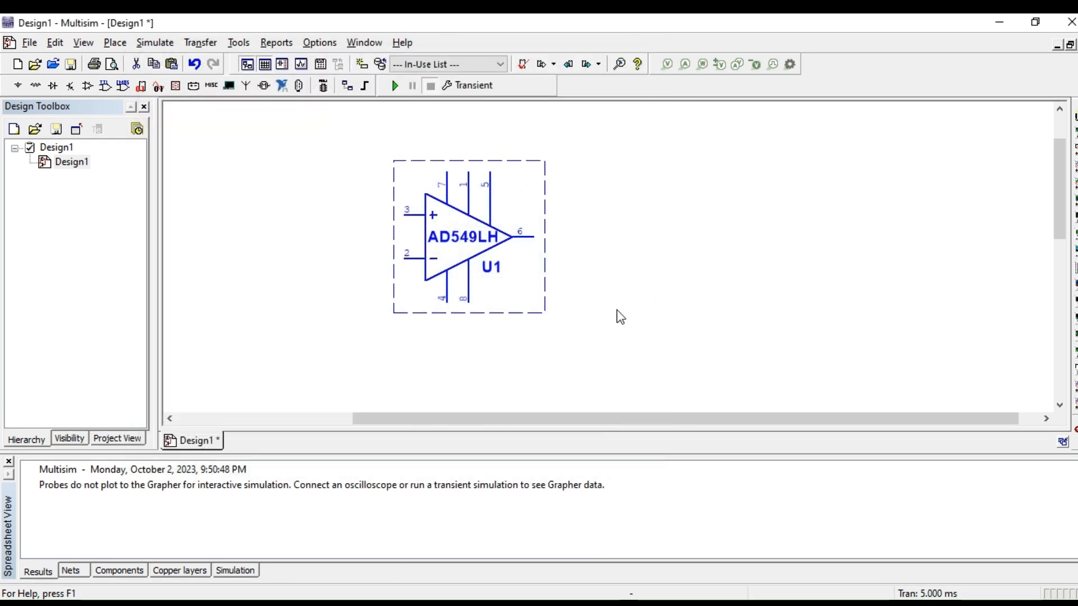
pyautogui.click(616, 319)
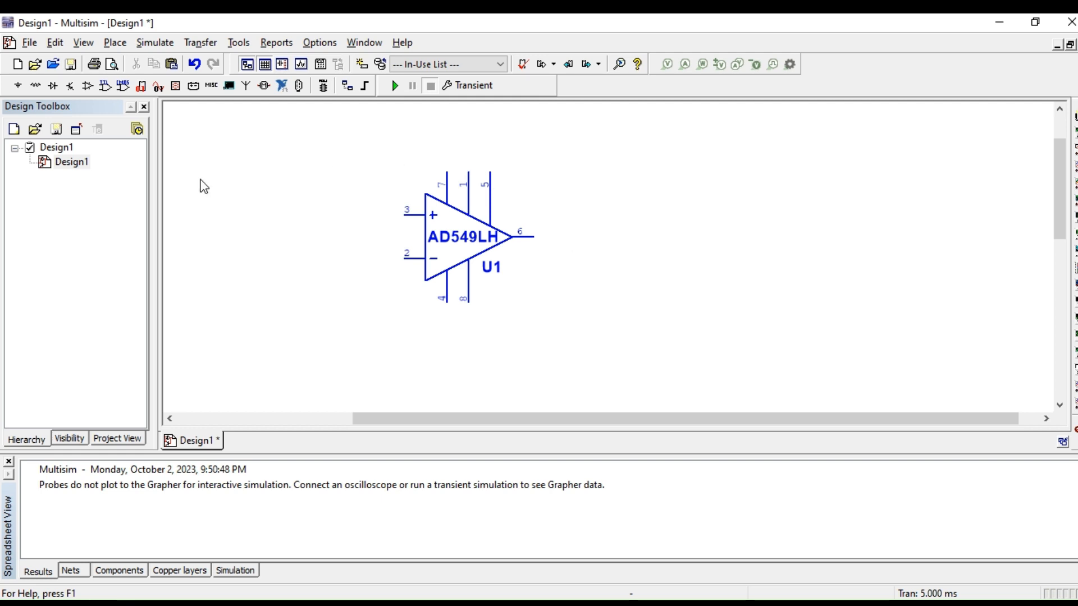
pyautogui.click(35, 87)
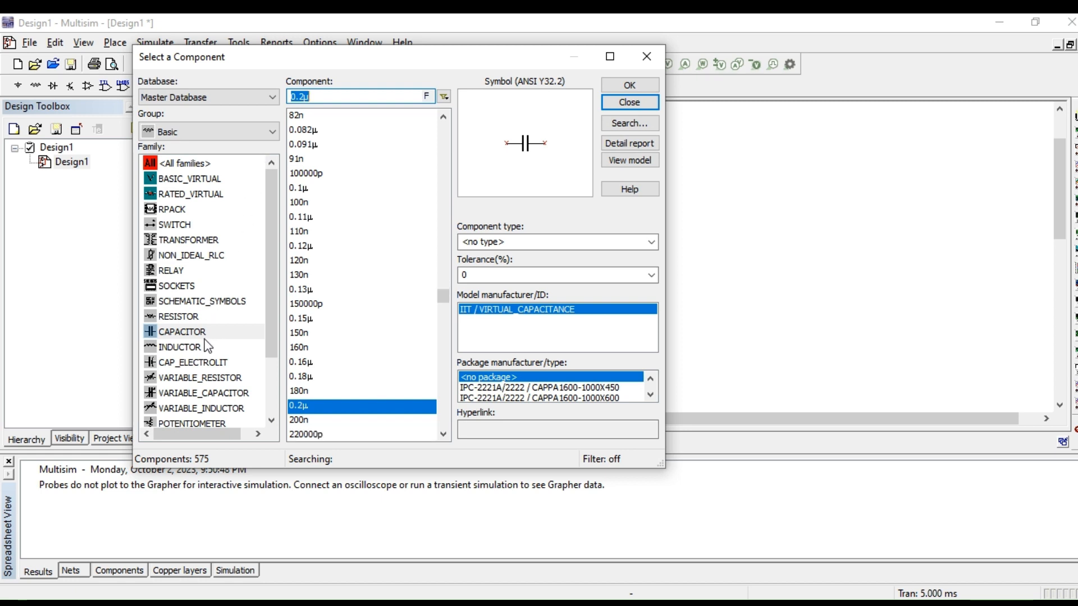
pyautogui.click(177, 315)
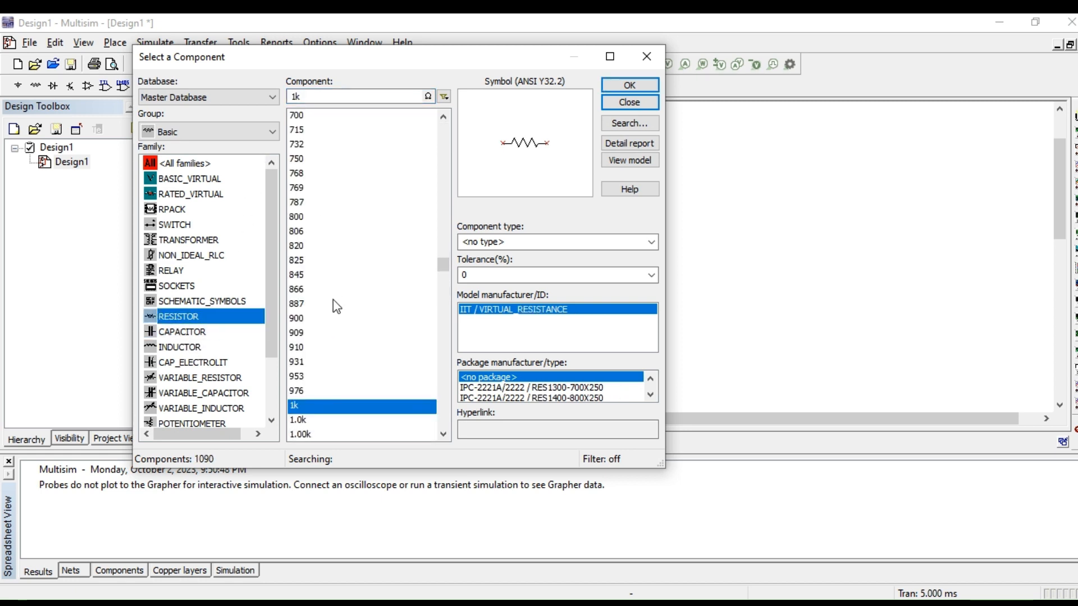
pyautogui.scroll(-6, 351, 245)
pyautogui.scroll(-20, 354, 250)
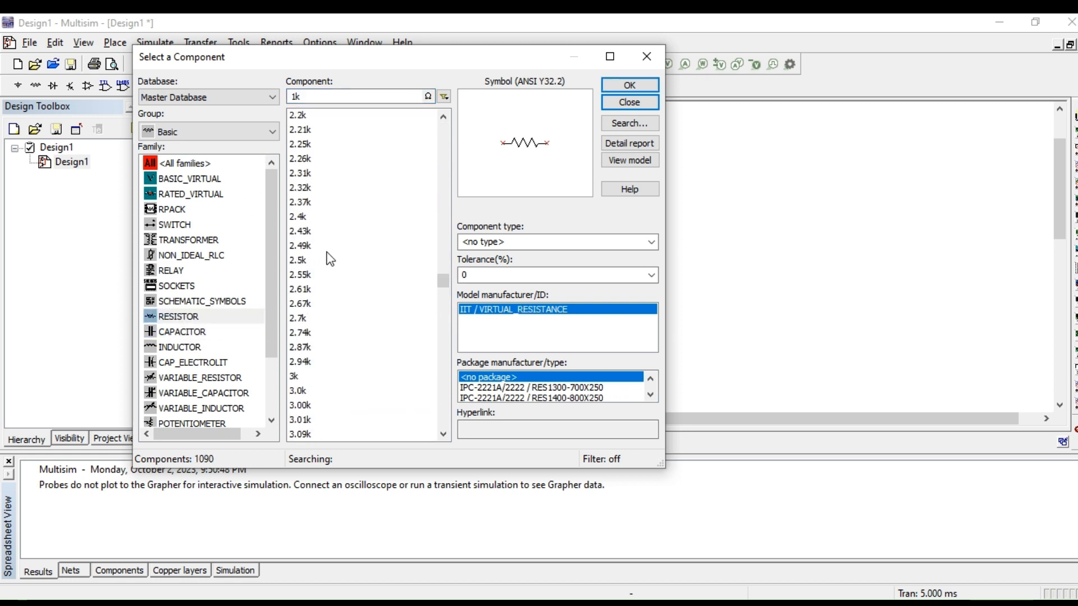
pyautogui.scroll(-20, 330, 254)
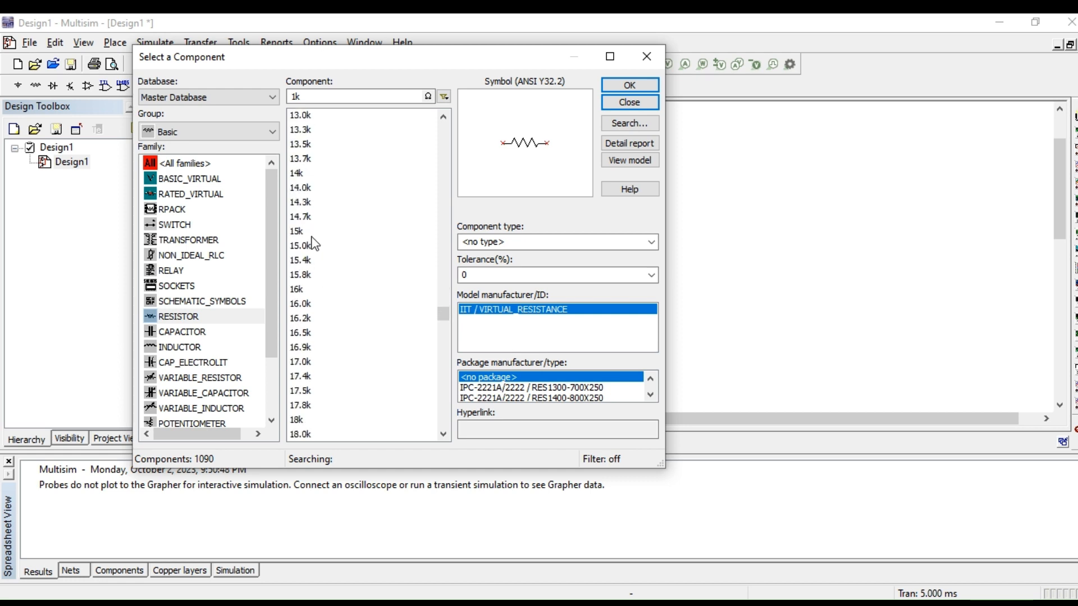
pyautogui.scroll(6, 329, 236)
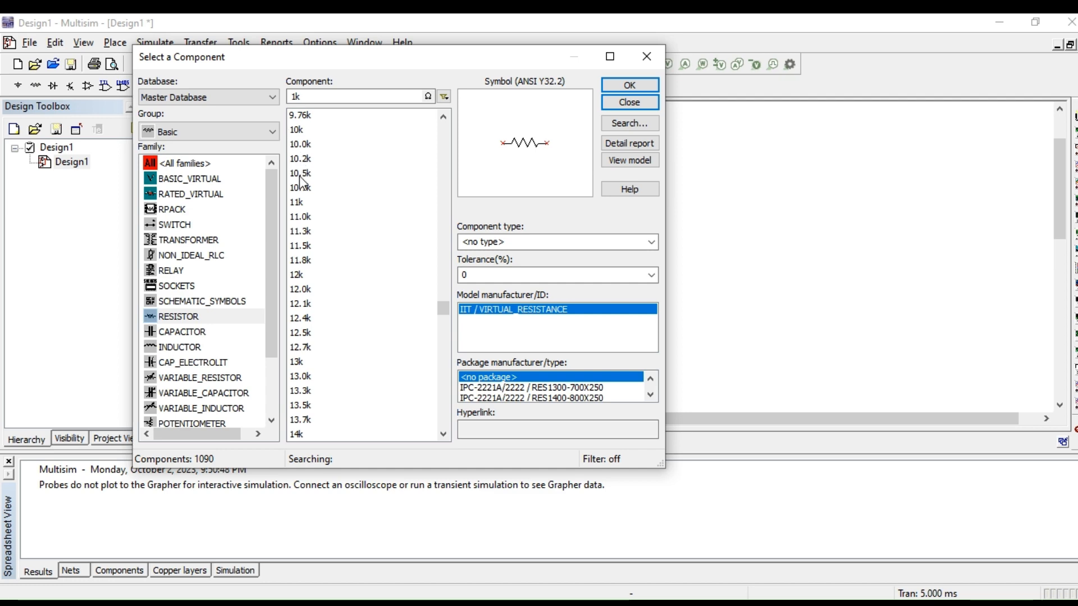
pyautogui.click(299, 130)
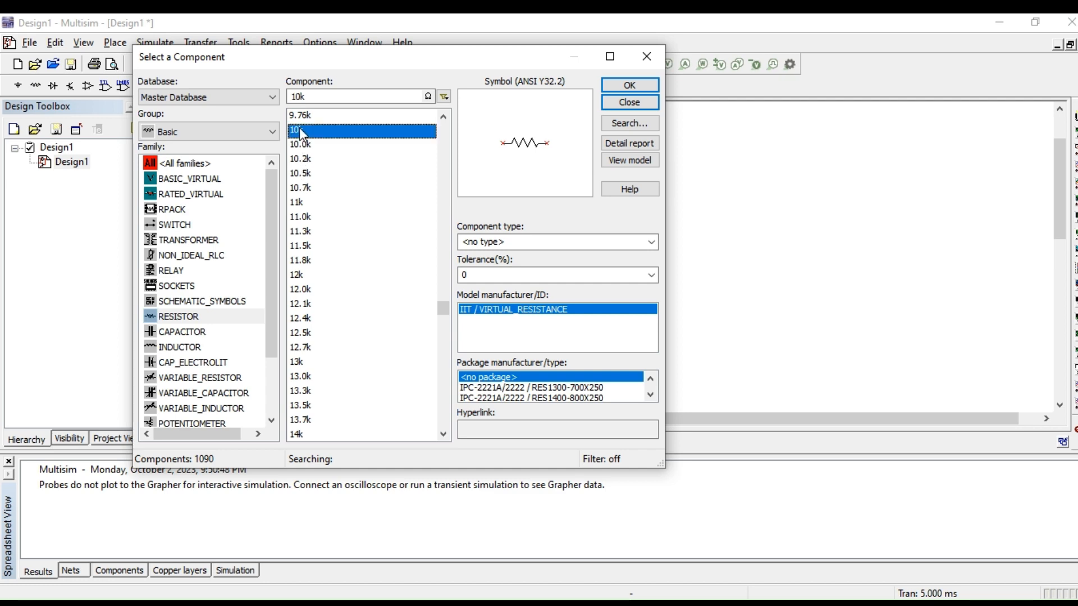
pyautogui.click(612, 84)
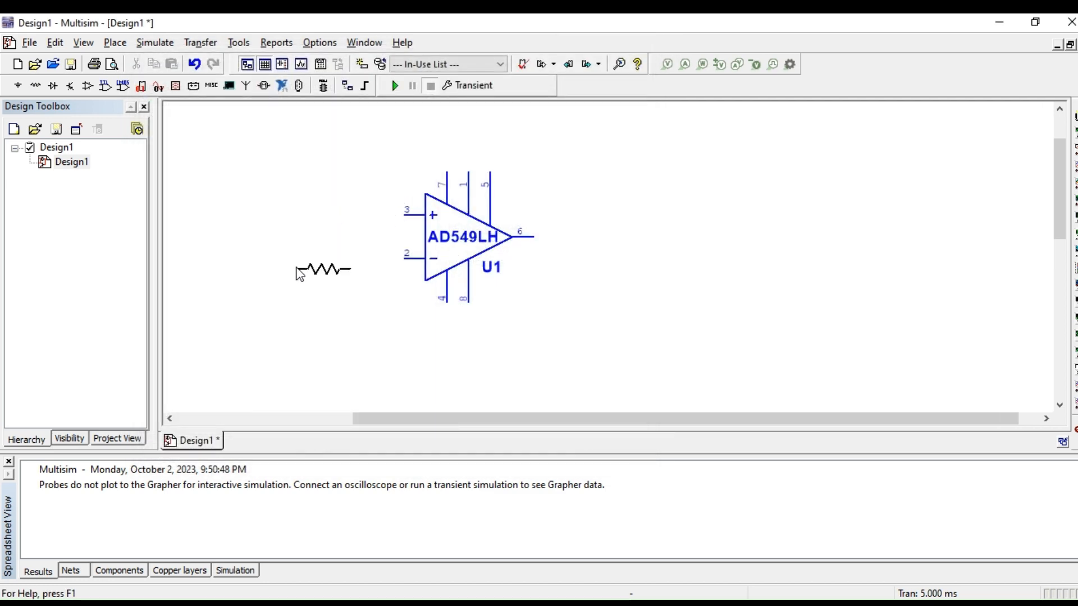
pyautogui.click(307, 262)
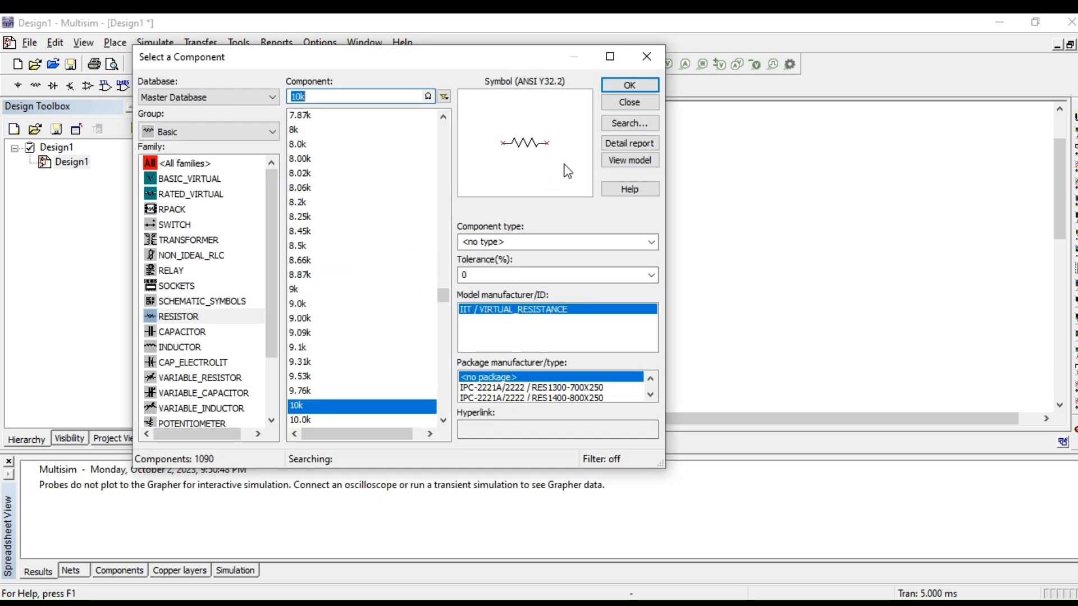
pyautogui.click(611, 106)
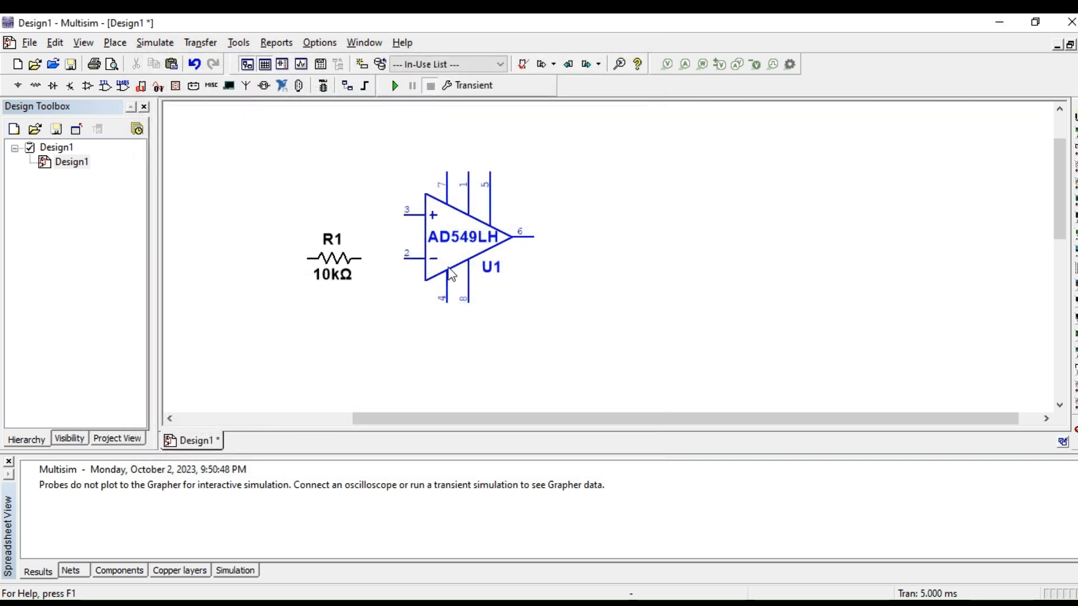
# Step: Flip the AD549LH op-amp vertically so that its inverting input is above the non-inverting one
pyautogui.click(450, 269)
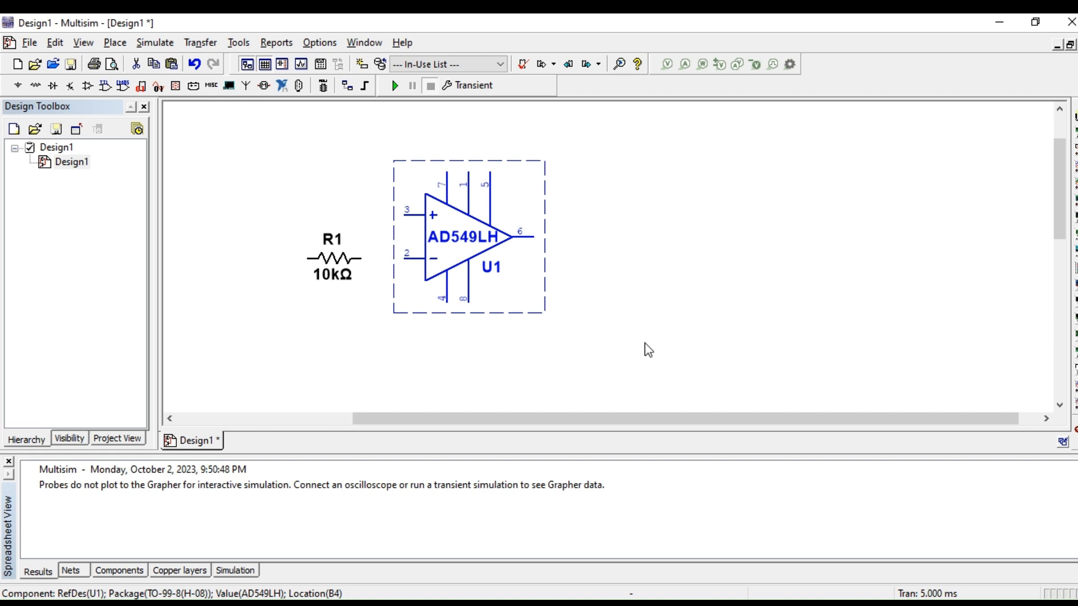
pyautogui.click(640, 332)
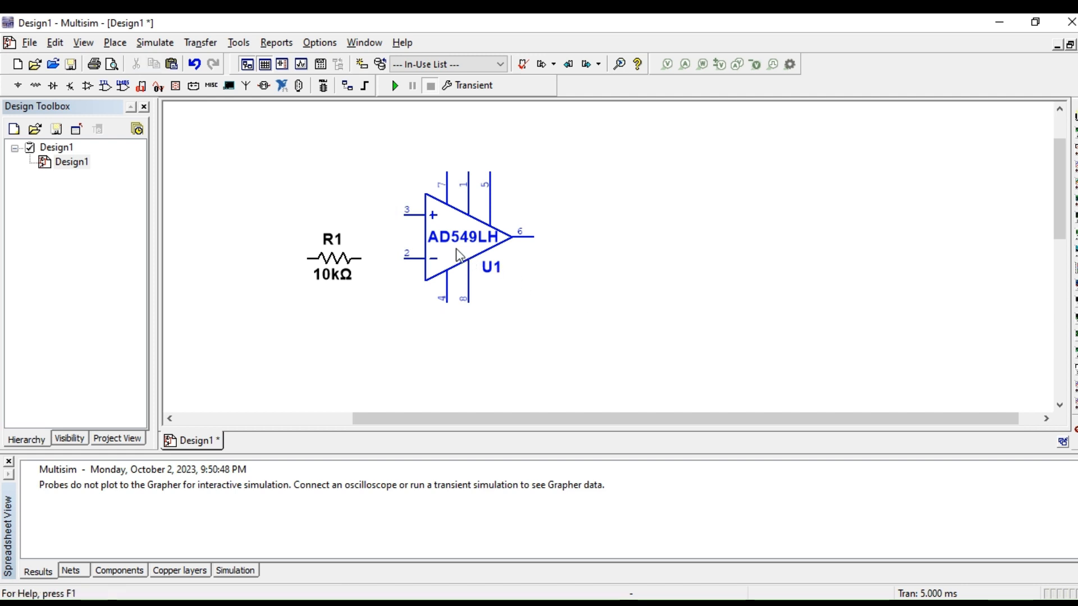
pyautogui.click(464, 260)
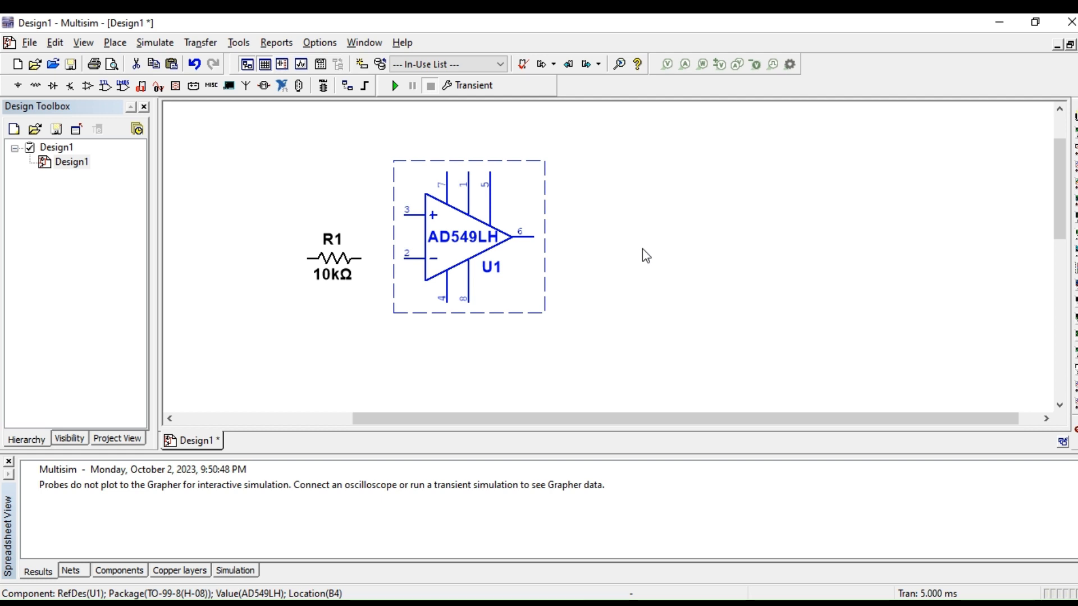
pyautogui.hotkey('alt', 'y')
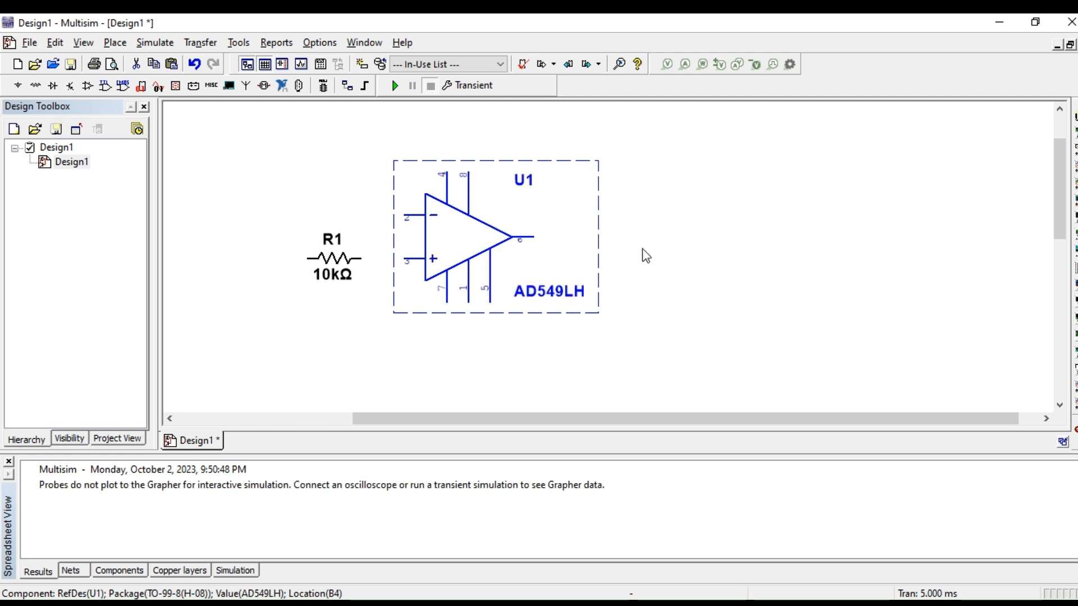
pyautogui.scroll(1, 645, 255)
pyautogui.scroll(-1, 646, 255)
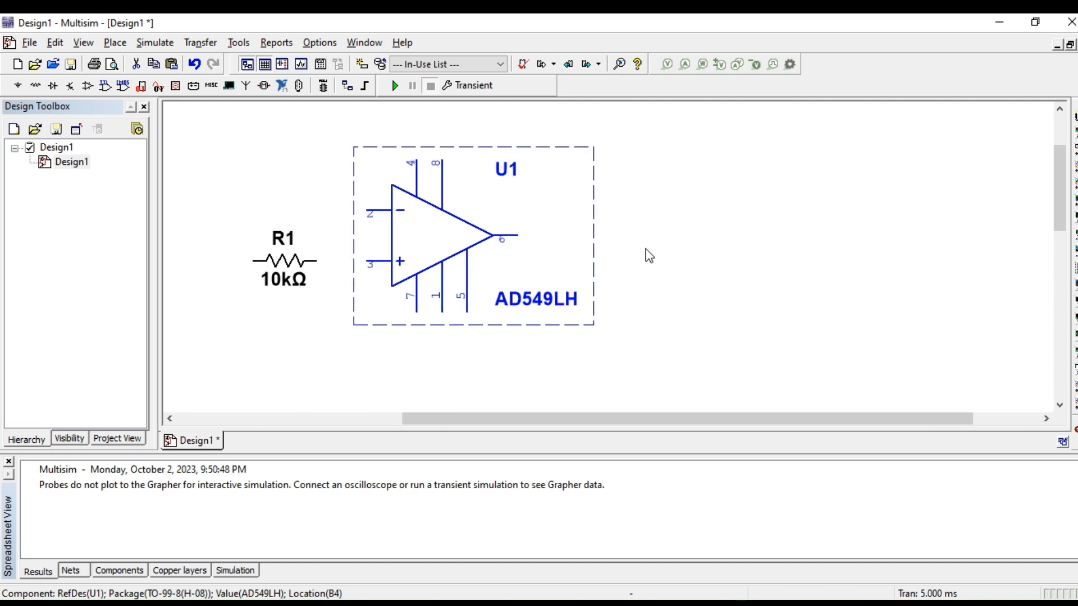
pyautogui.scroll(-1, 665, 258)
pyautogui.moveTo(709, 419); pyautogui.dragTo(666, 436)
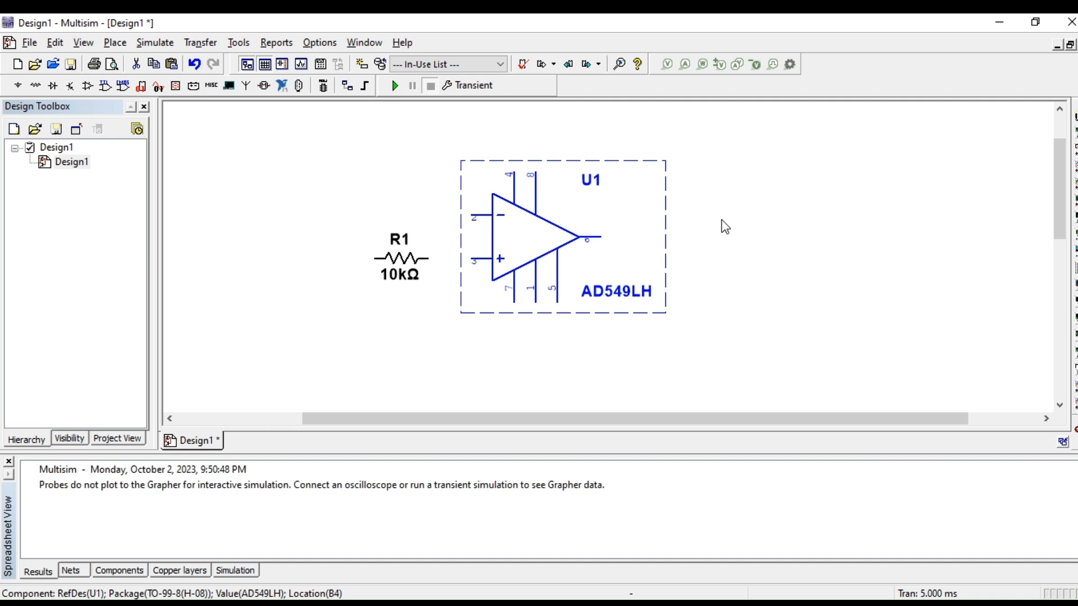
pyautogui.rightClick(546, 245)
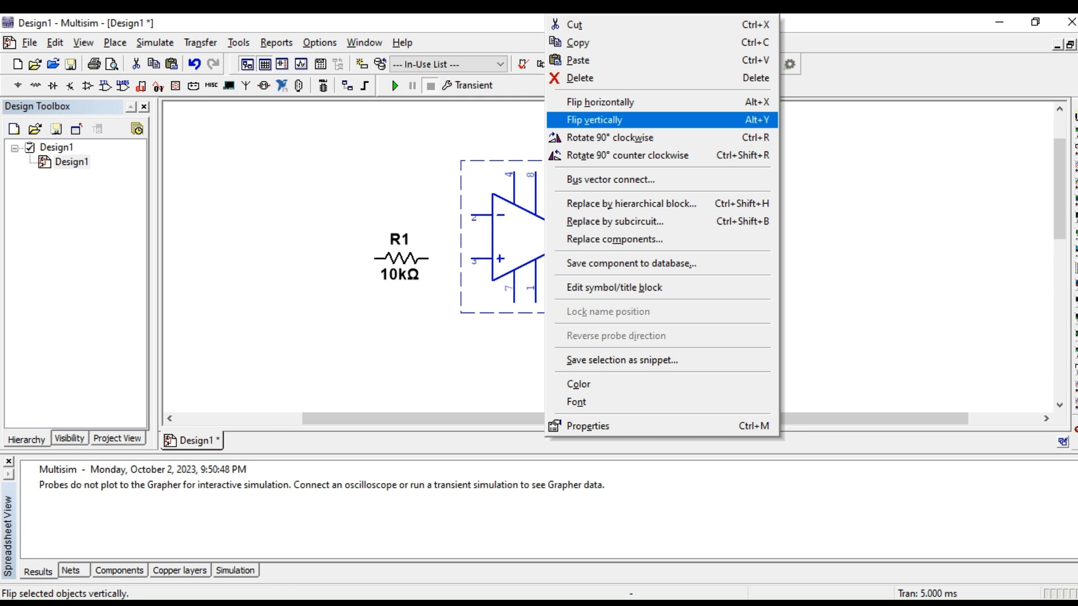
pyautogui.click(418, 192)
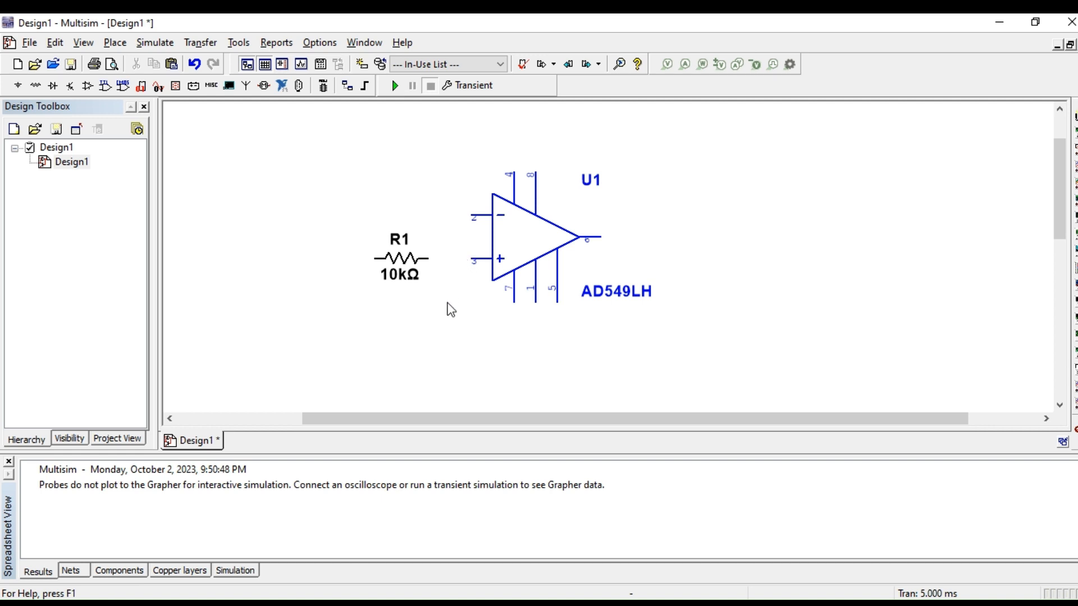
# Step: Move resistor R1 level with the op-amp's inverting input and wire its nearer end to pin 2
pyautogui.moveTo(400, 274); pyautogui.dragTo(379, 208)
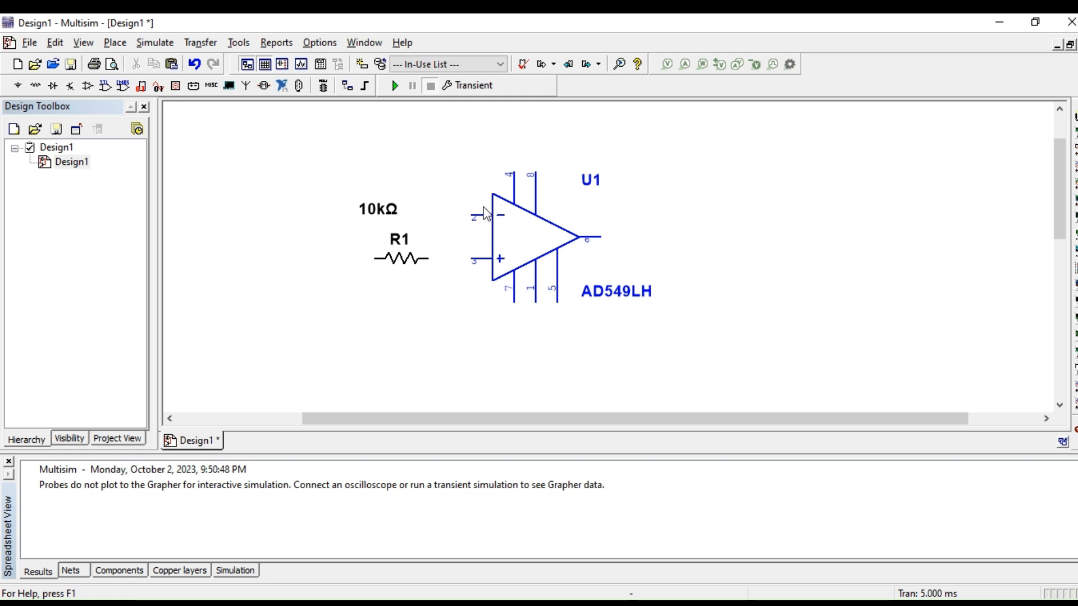
pyautogui.hotkey('ctrl', 'z')
pyautogui.click(407, 272)
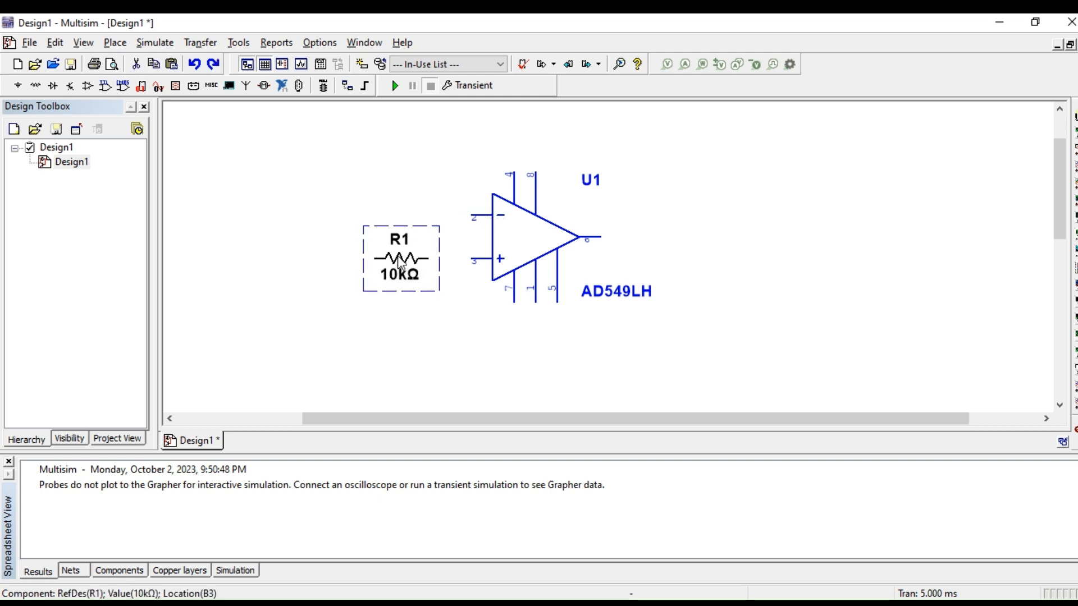
pyautogui.moveTo(401, 264); pyautogui.dragTo(390, 220)
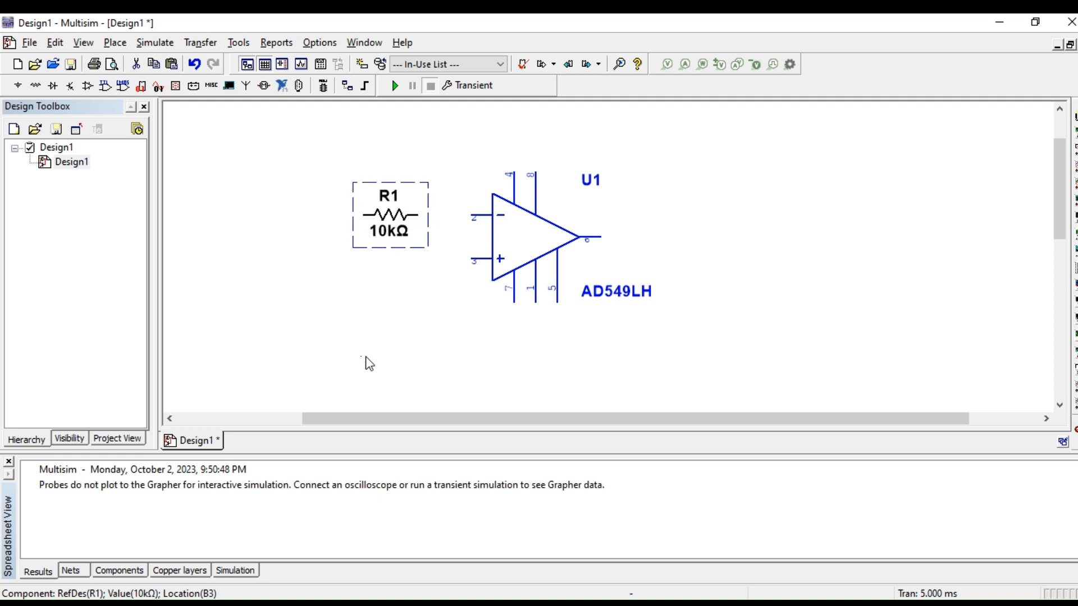
pyautogui.click(366, 358)
pyautogui.click(418, 215)
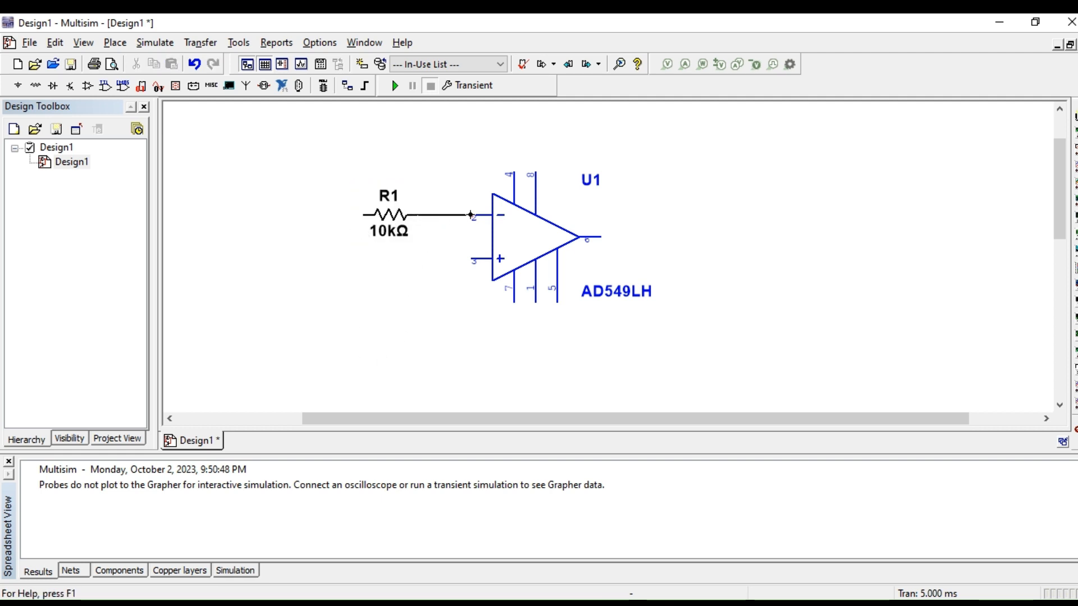
pyautogui.click(470, 215)
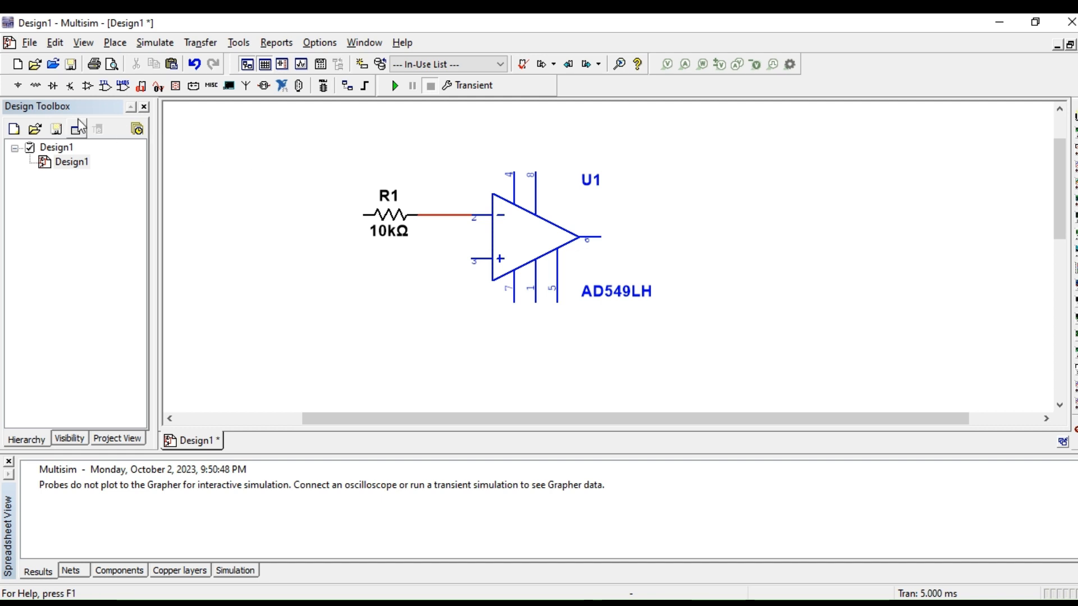
# Step: Place a GROUND power source below the op-amp's non-inverting input and wire it to pin 3
pyautogui.click(18, 87)
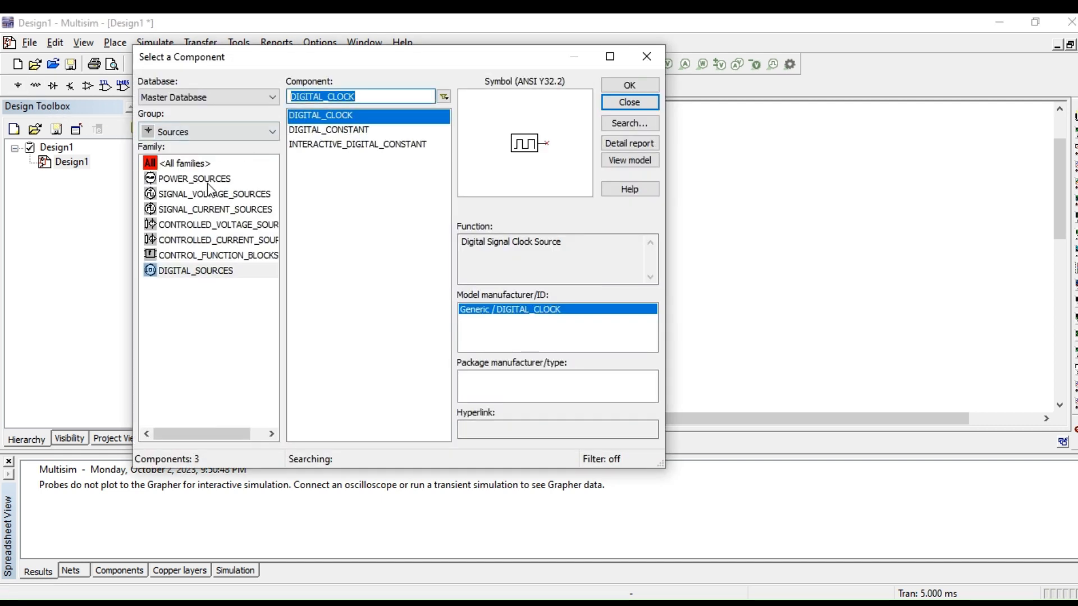
pyautogui.click(173, 177)
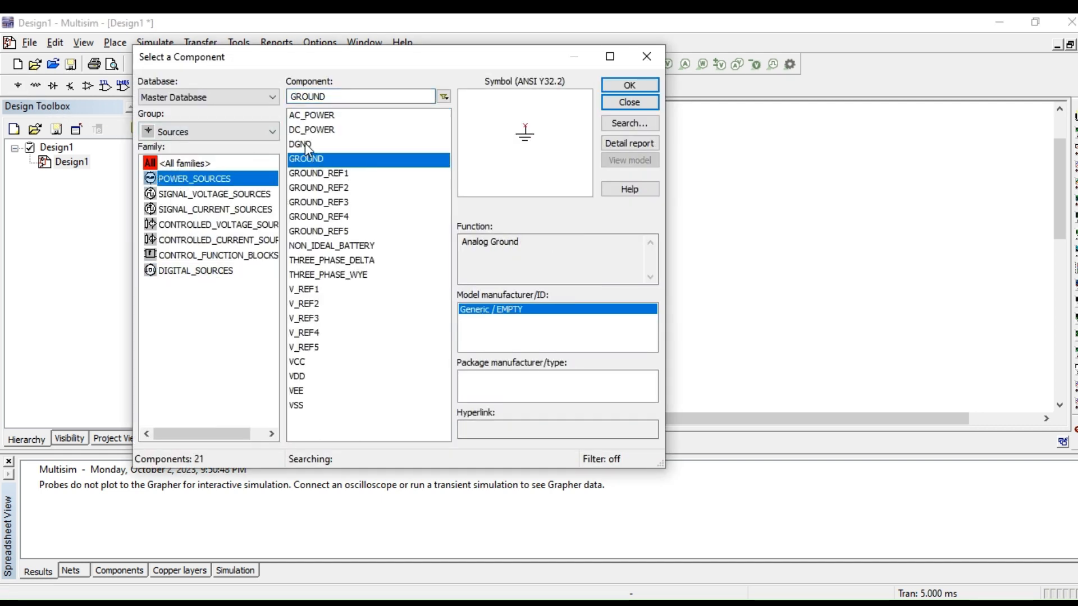
pyautogui.click(627, 87)
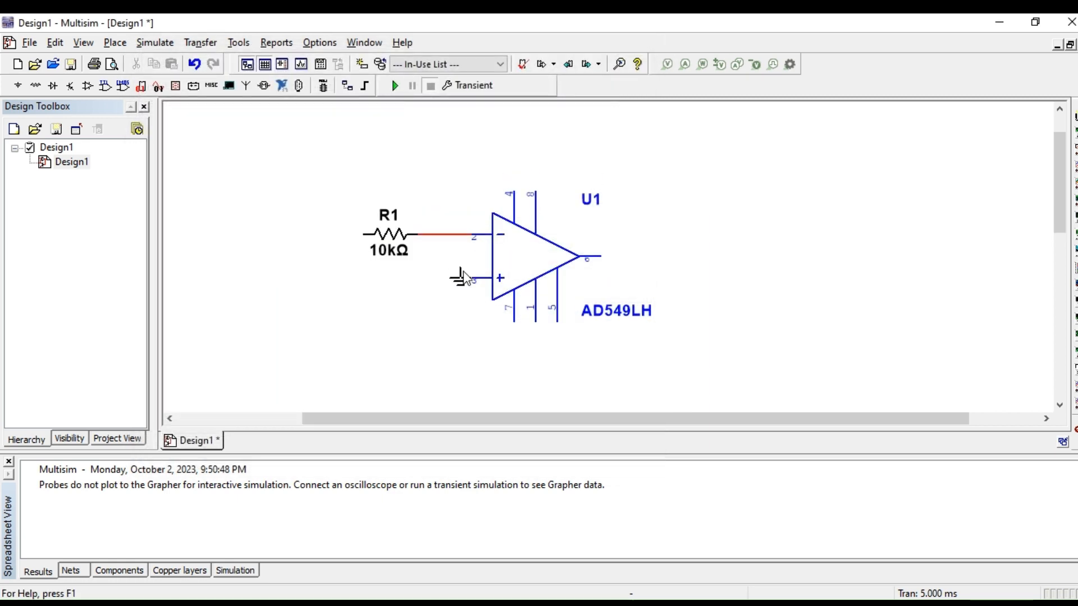
pyautogui.click(457, 308)
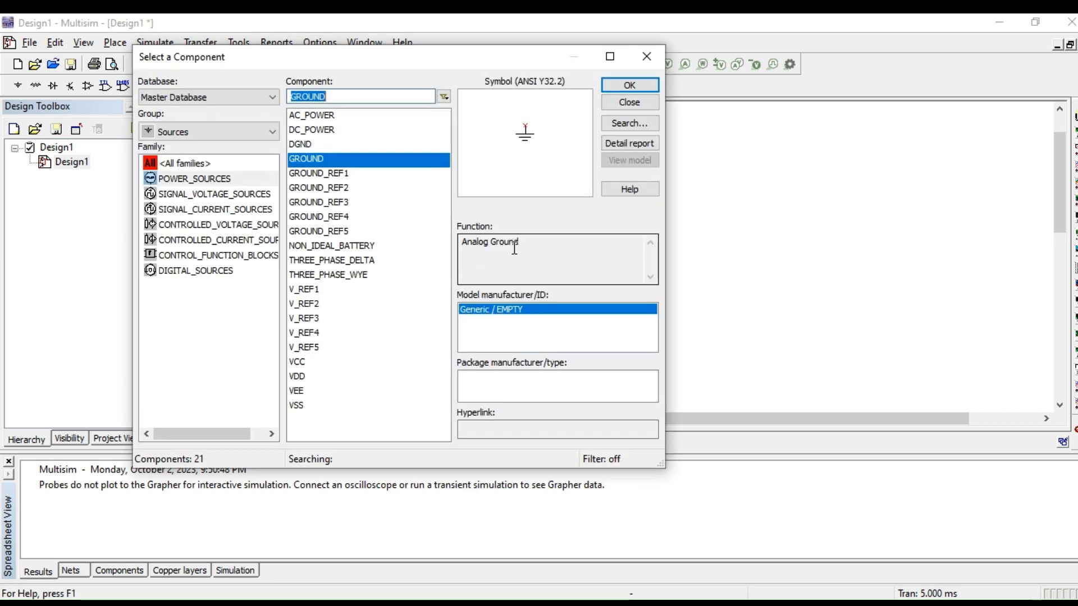
pyautogui.click(625, 102)
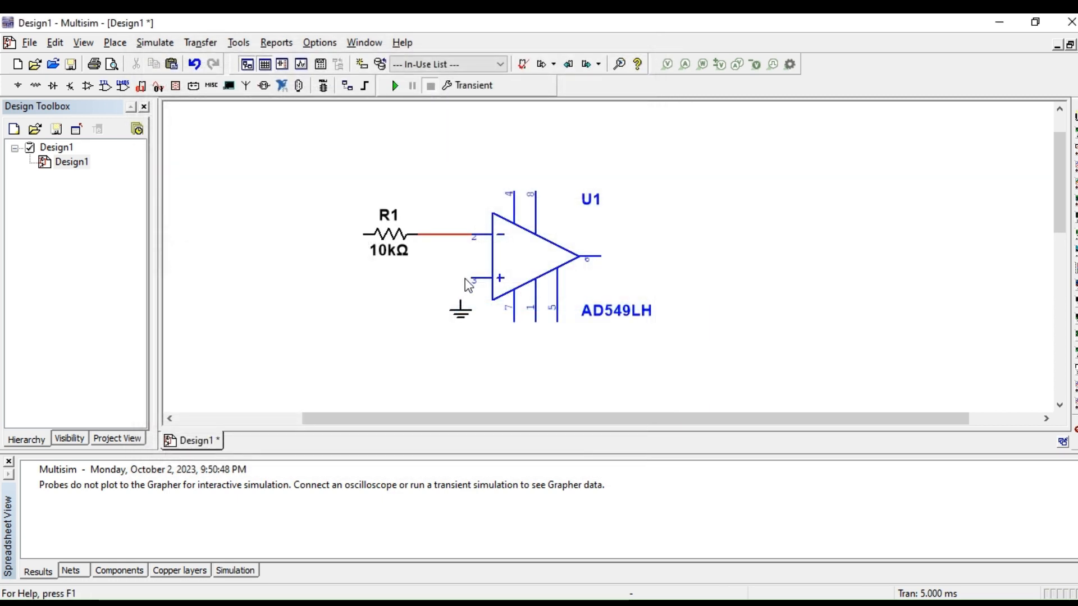
pyautogui.click(461, 296)
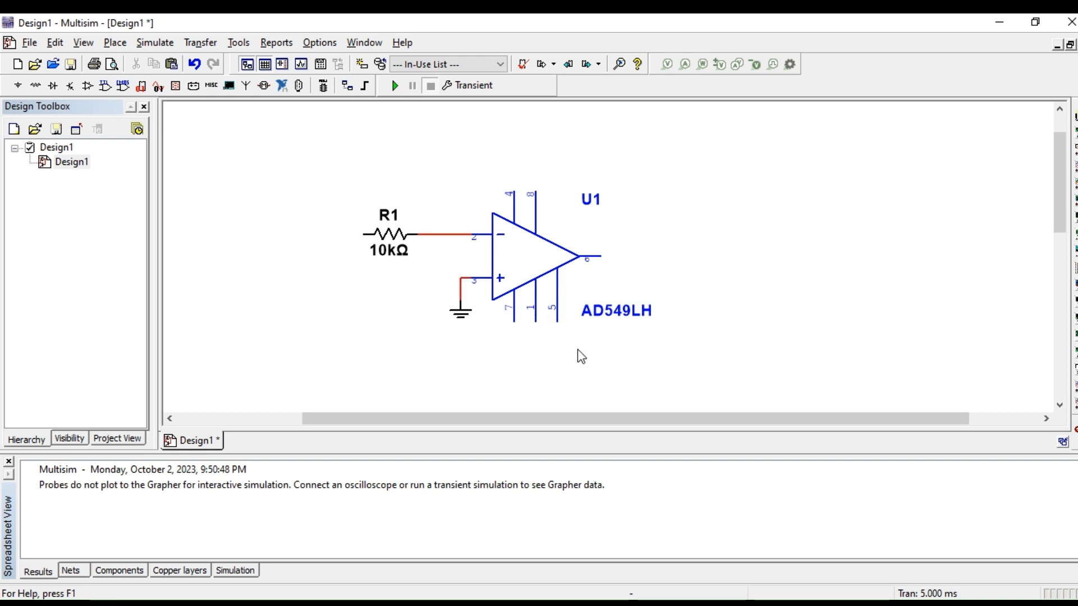
# Step: Place a 56k resistor from the Basic group above the AD549LH op-amp and close the component selection
pyautogui.click(19, 85)
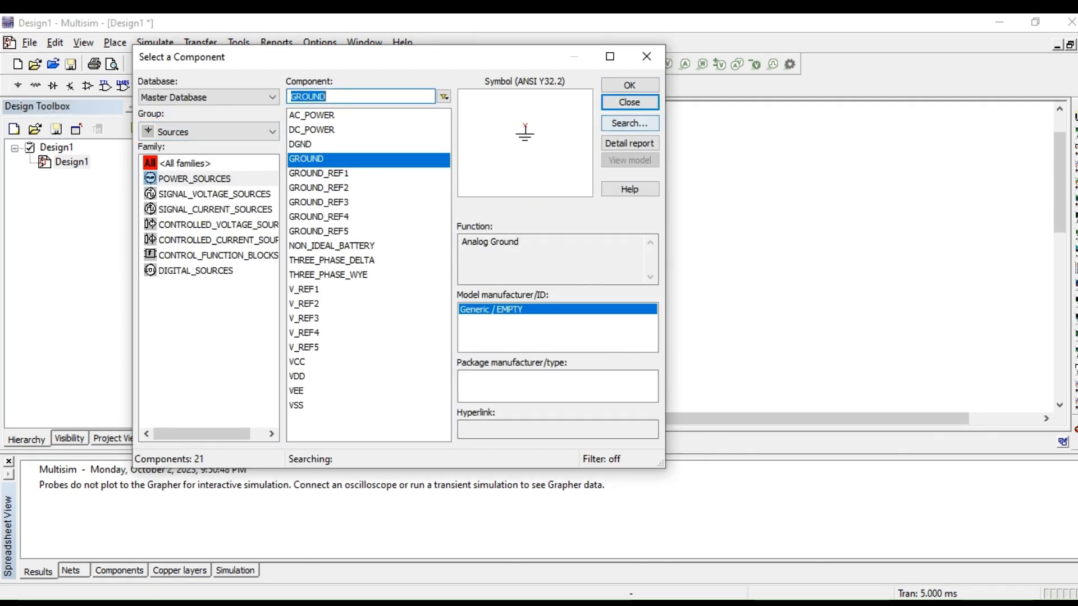
pyautogui.click(629, 103)
pyautogui.click(33, 87)
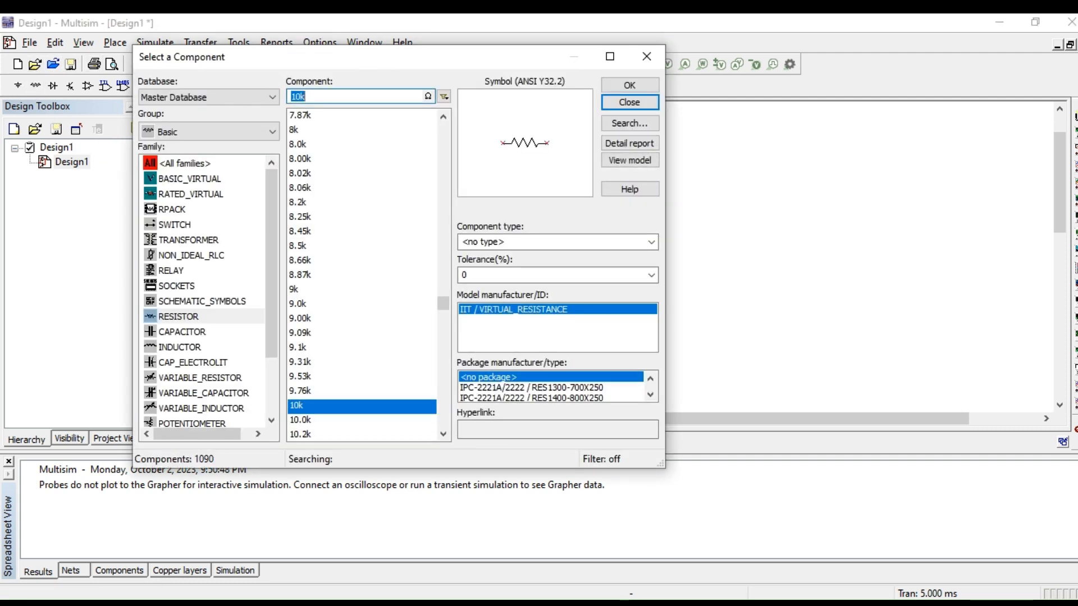
pyautogui.scroll(-20, 362, 275)
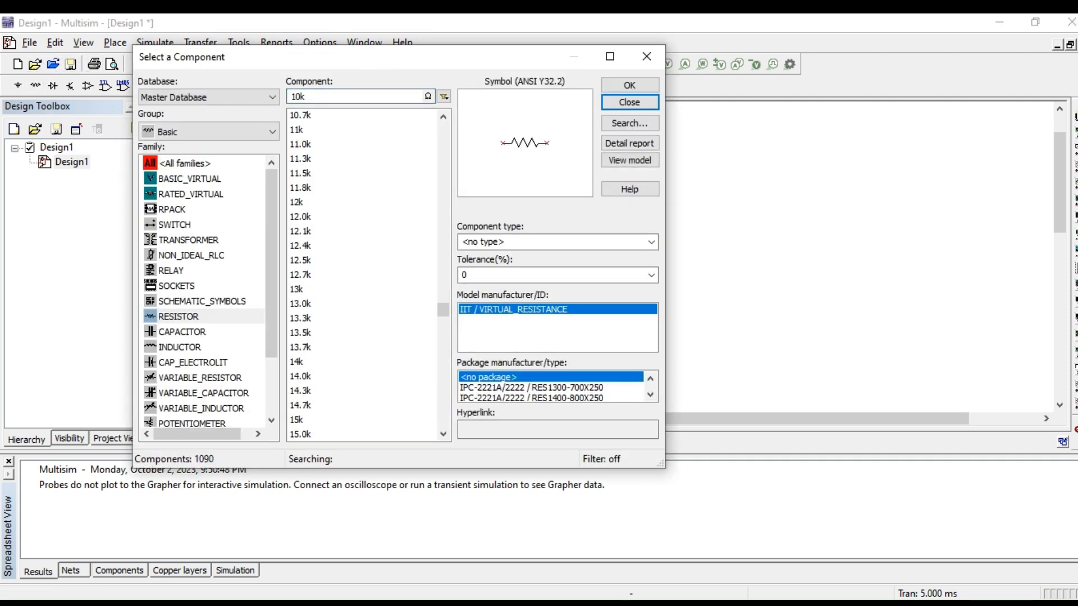
pyautogui.scroll(-20, 362, 275)
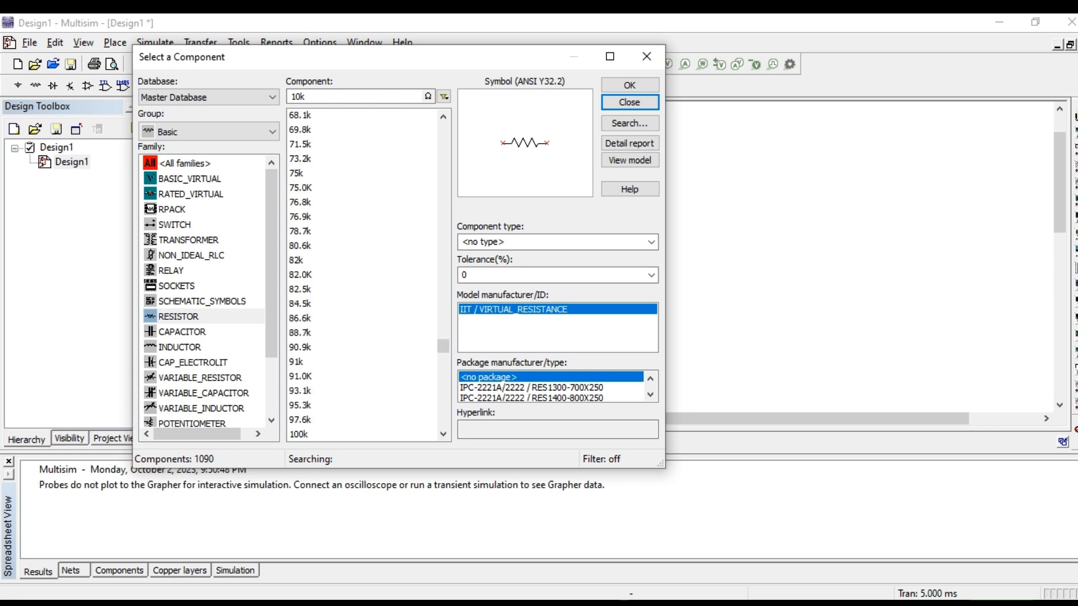
pyautogui.scroll(20, 362, 275)
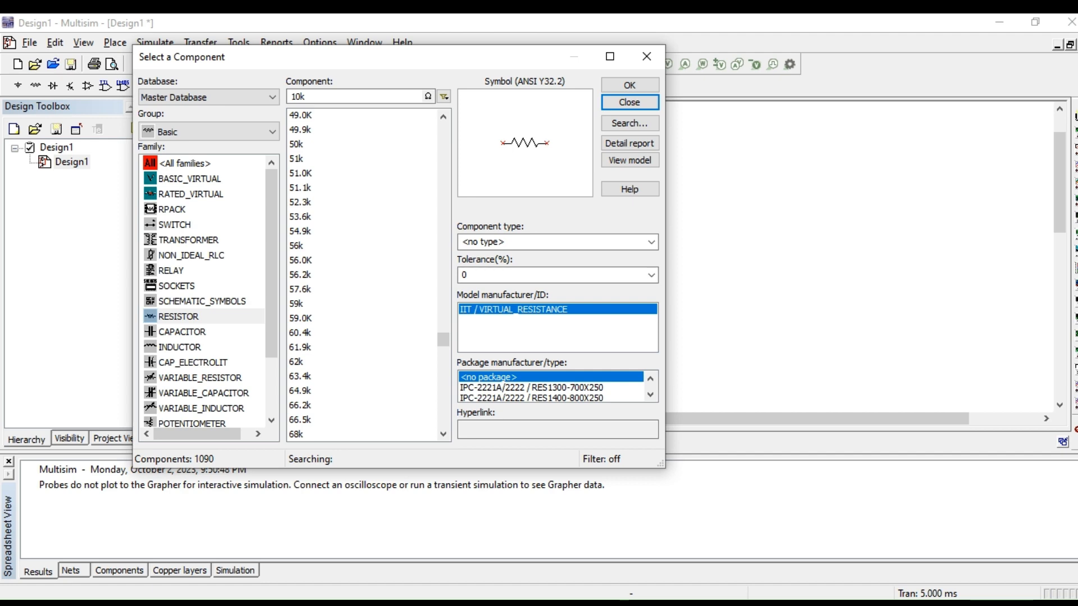
pyautogui.click(303, 246)
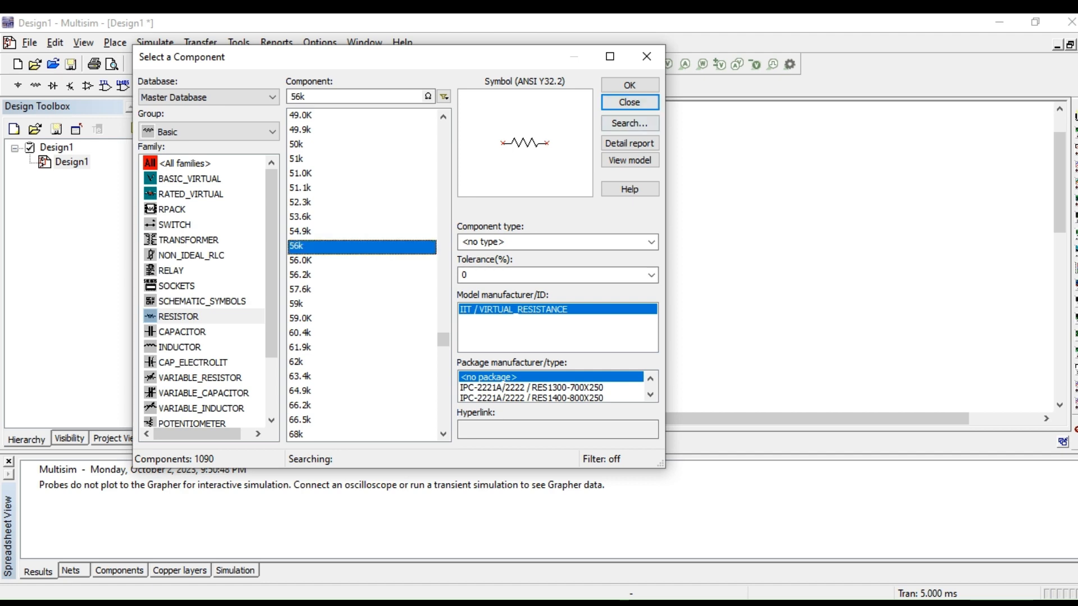
pyautogui.click(629, 85)
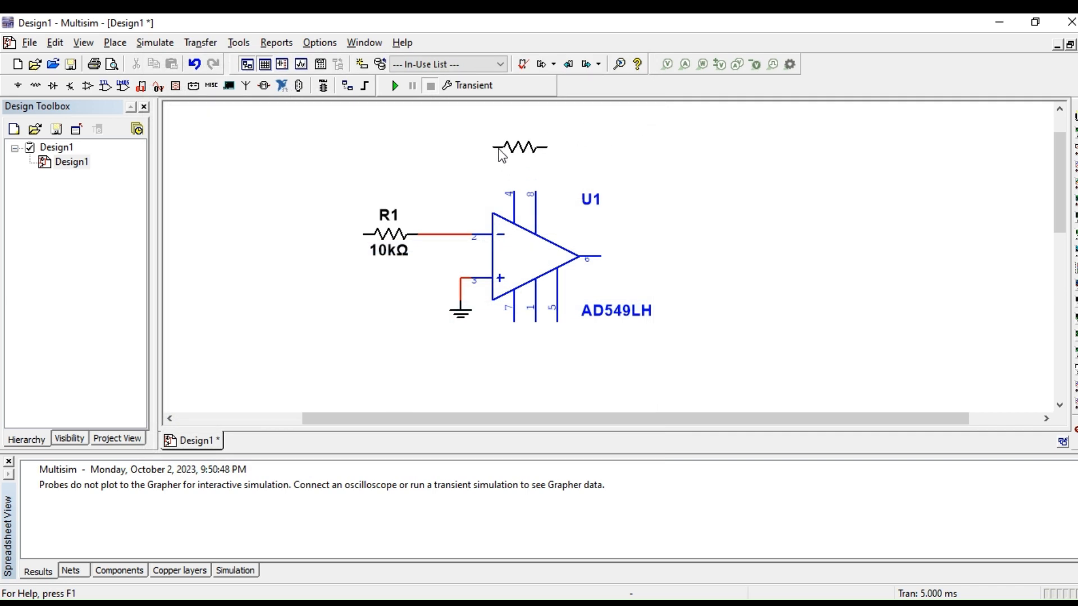
pyautogui.press('Escape')
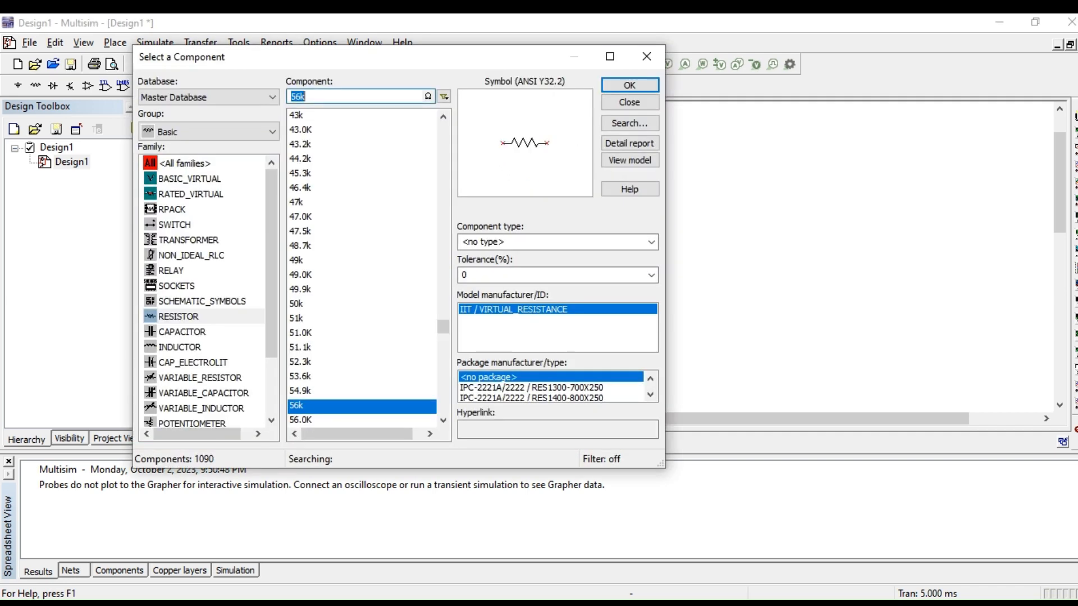
pyautogui.click(629, 102)
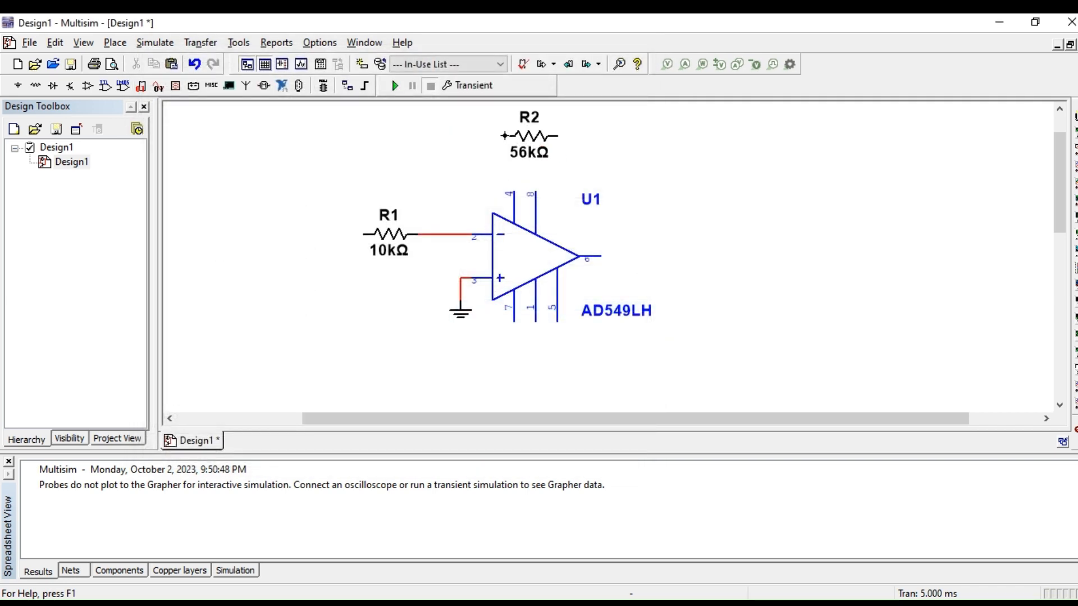
# Step: Wire R2 as feedback between the R1-to-pin 2 wire and the op-amp's output pin 6
pyautogui.click(503, 136)
pyautogui.click(449, 234)
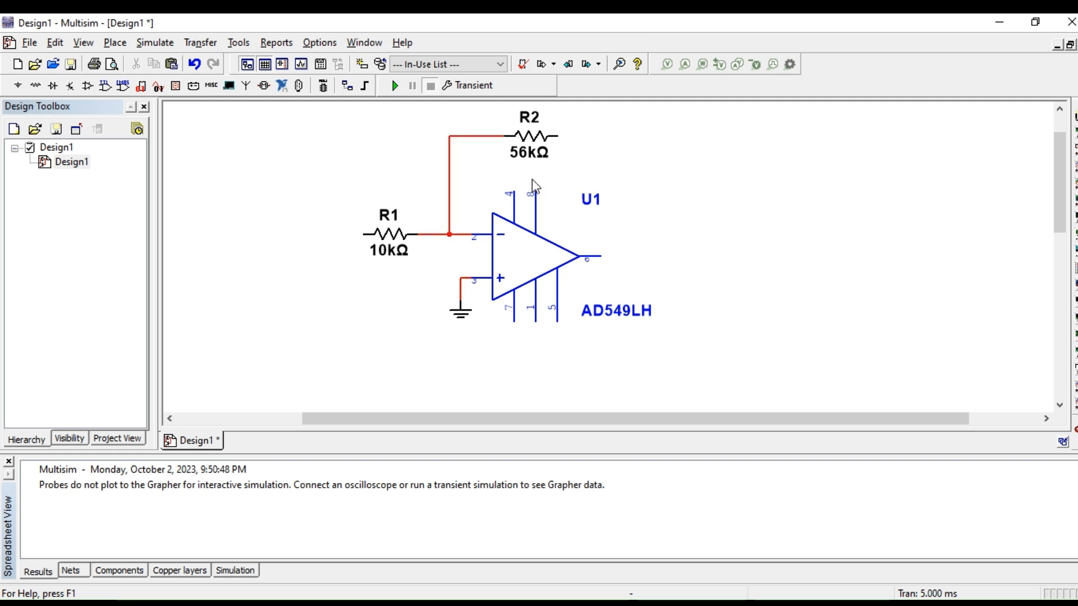
pyautogui.click(557, 135)
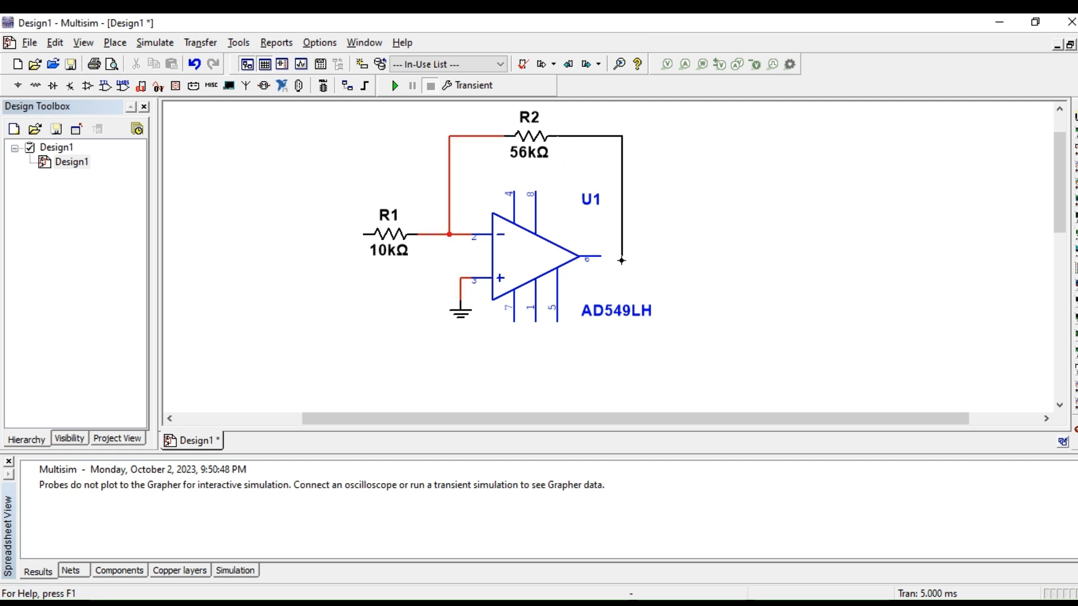
pyautogui.click(599, 255)
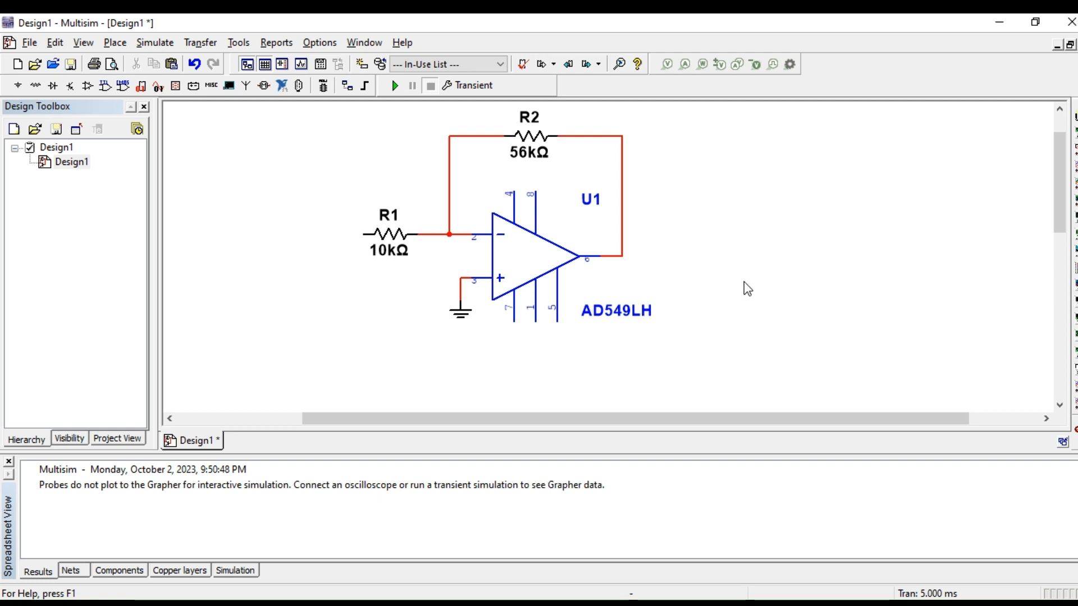
# Step: Close the Spreadsheet View to enlarge the schematic area
pyautogui.moveTo(1058, 217)
pyautogui.mouseDown()
pyautogui.moveTo(1059, 185)
pyautogui.moveTo(1056, 207)
pyautogui.mouseUp()
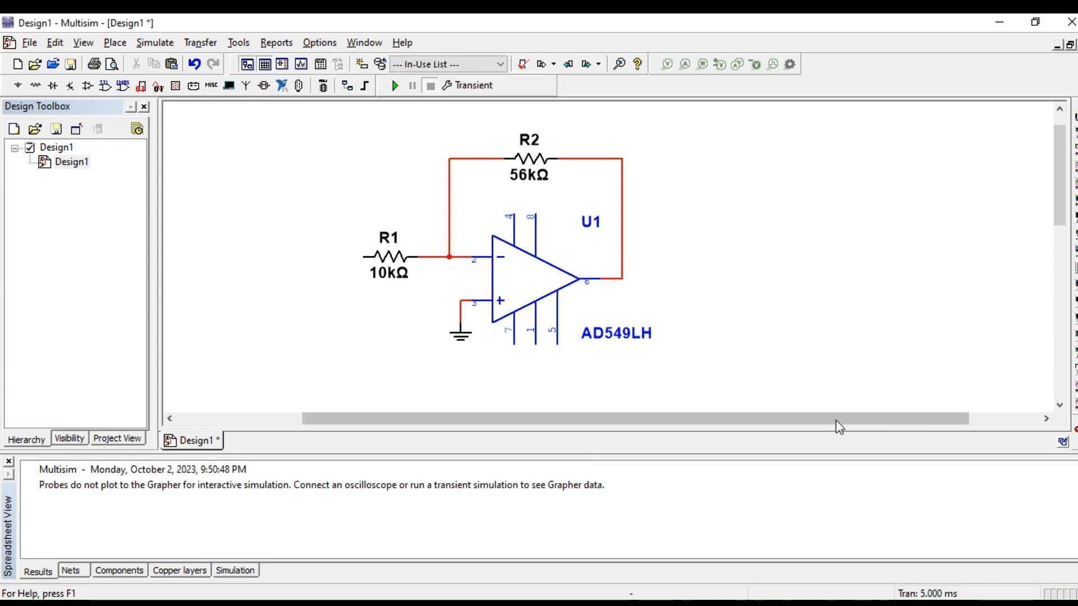
pyautogui.click(8, 462)
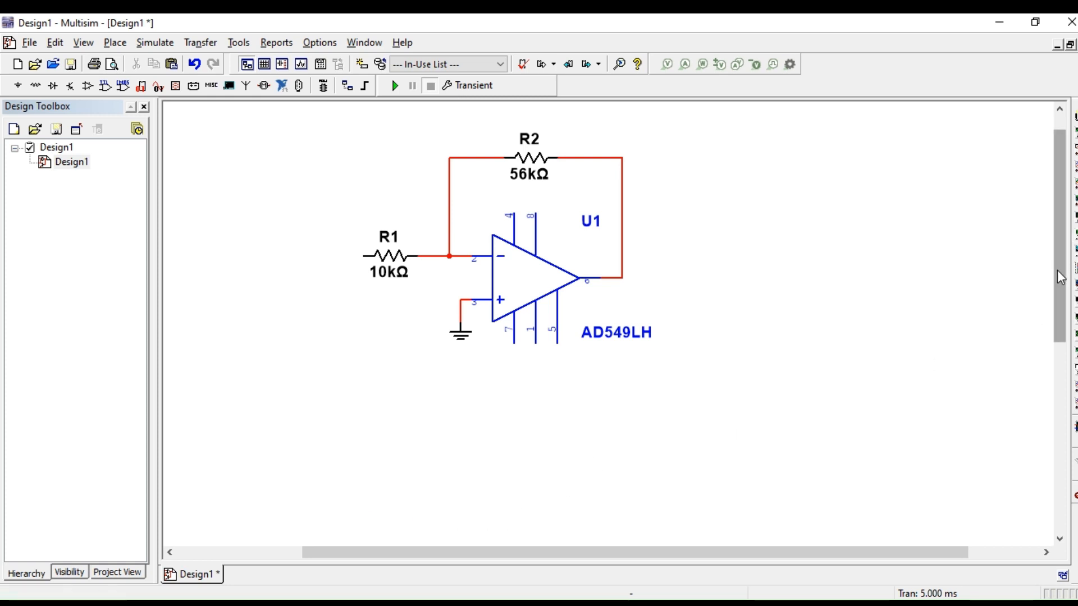
pyautogui.moveTo(1058, 272); pyautogui.dragTo(1069, 242)
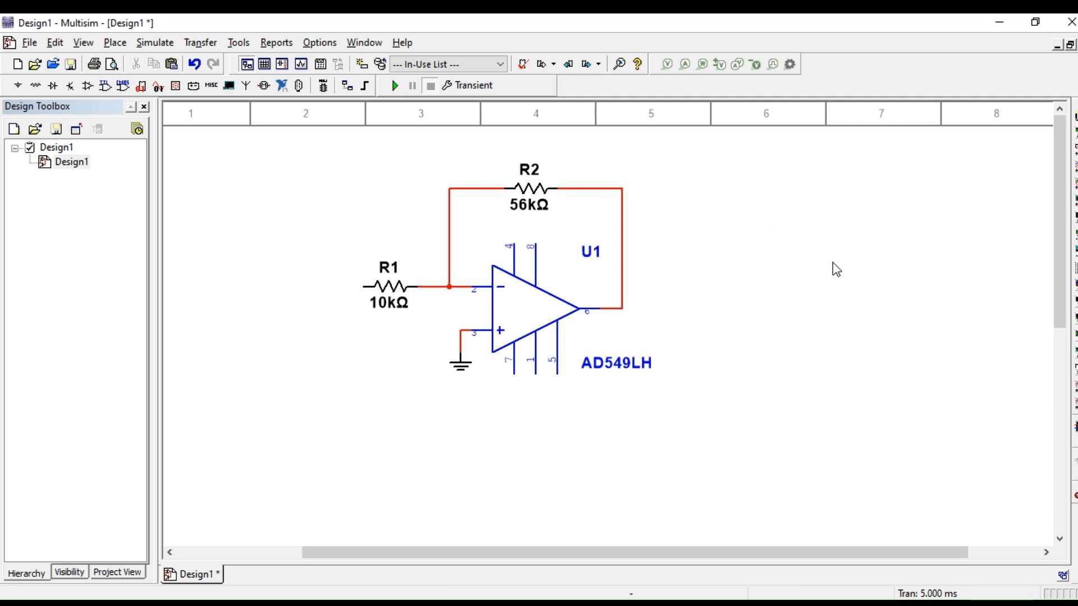
# Step: Place an on-page connector named VN on the op-amp's pin 4
pyautogui.rightClick(817, 255)
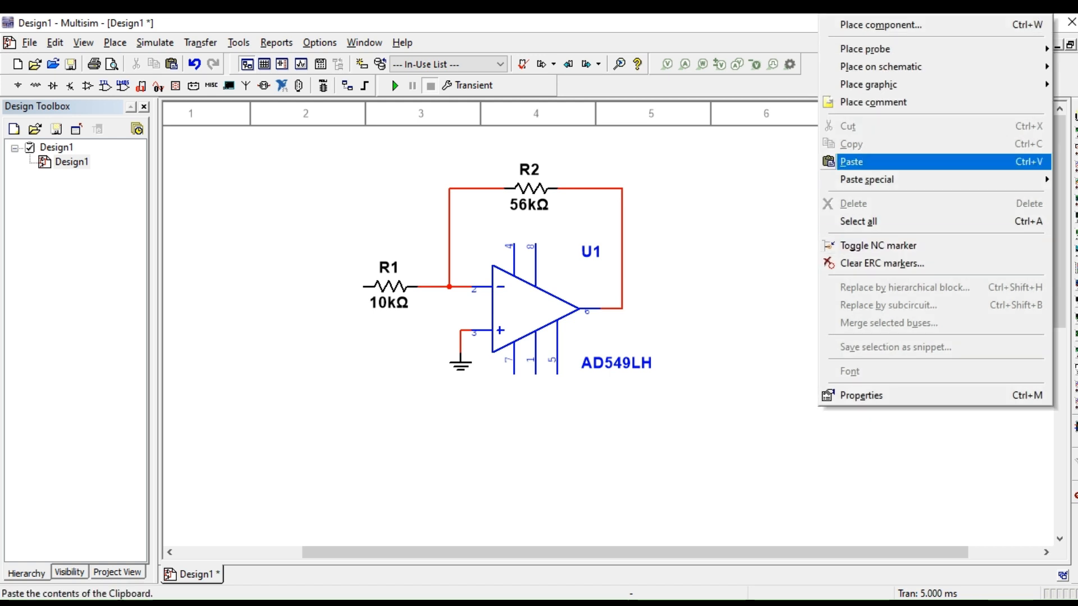
pyautogui.click(761, 312)
pyautogui.rightClick(739, 324)
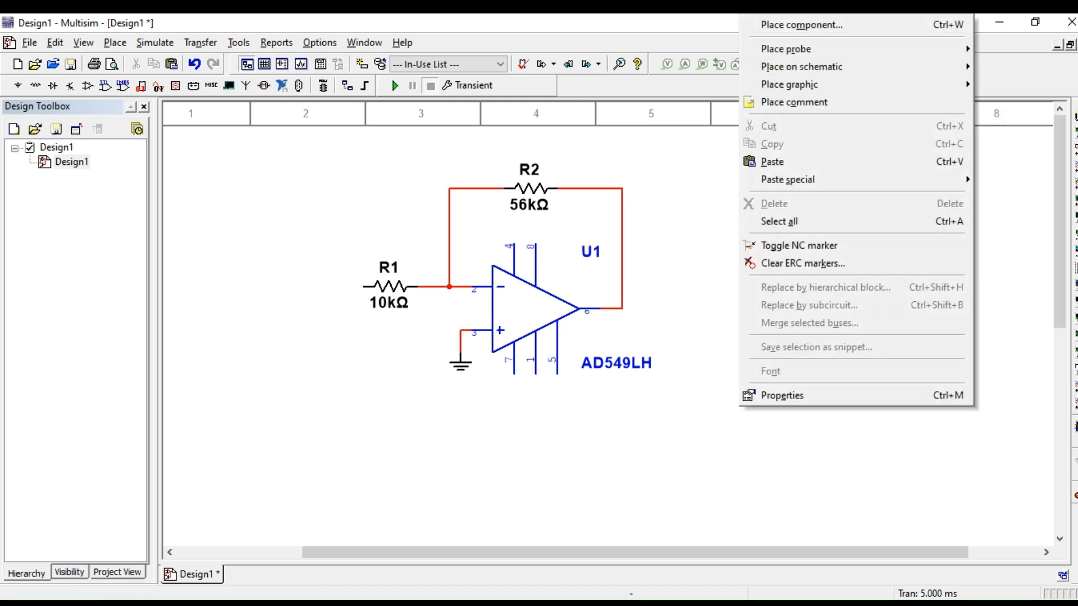
pyautogui.moveTo(786, 49)
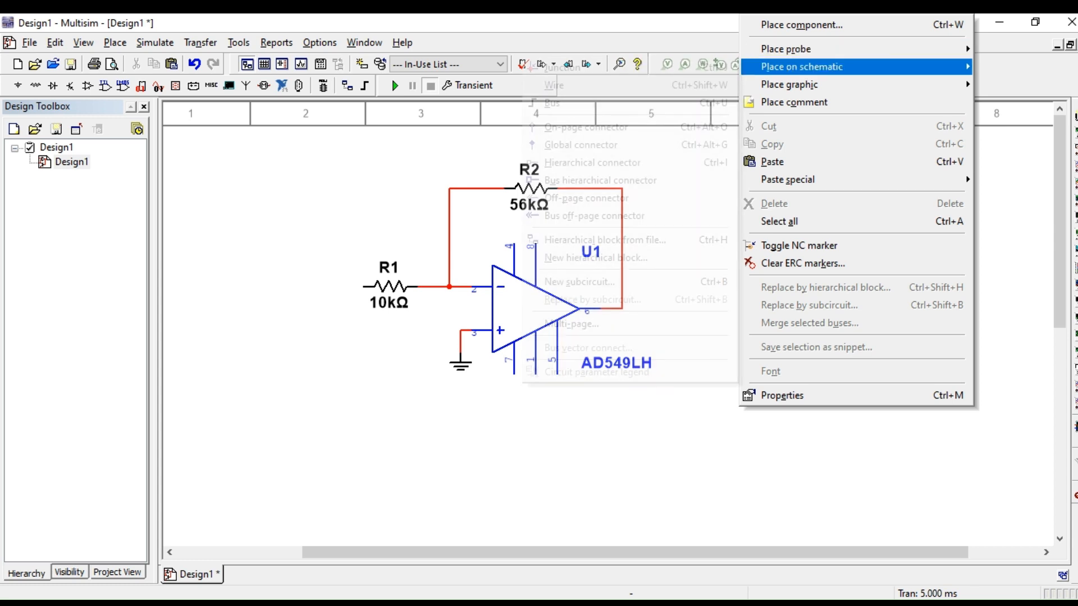
pyautogui.moveTo(802, 66)
pyautogui.press('Down')
pyautogui.press('Down')
pyautogui.press('Down')
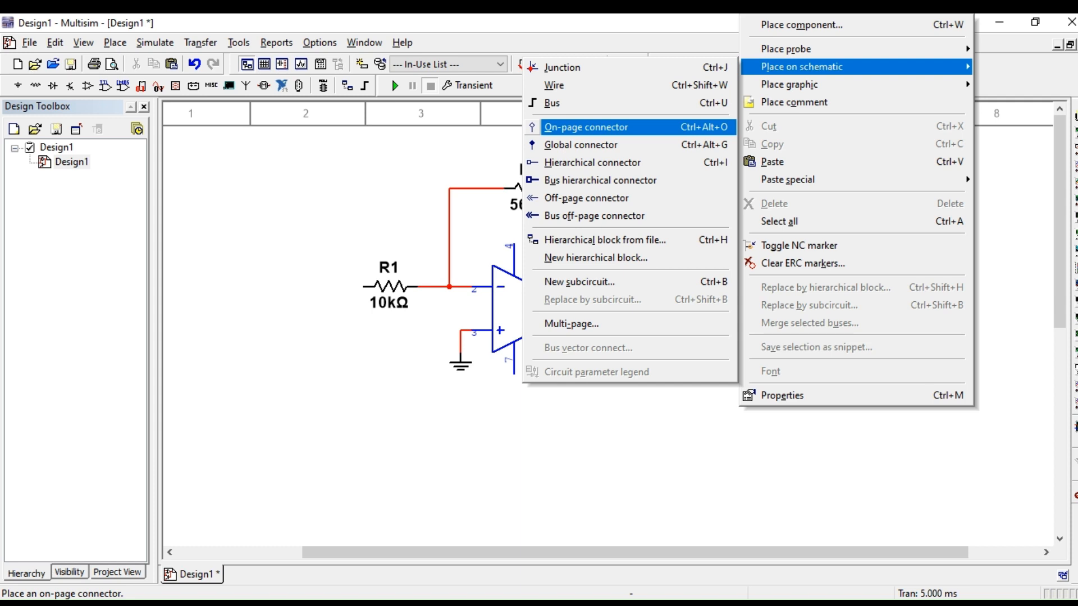
pyautogui.press('Return')
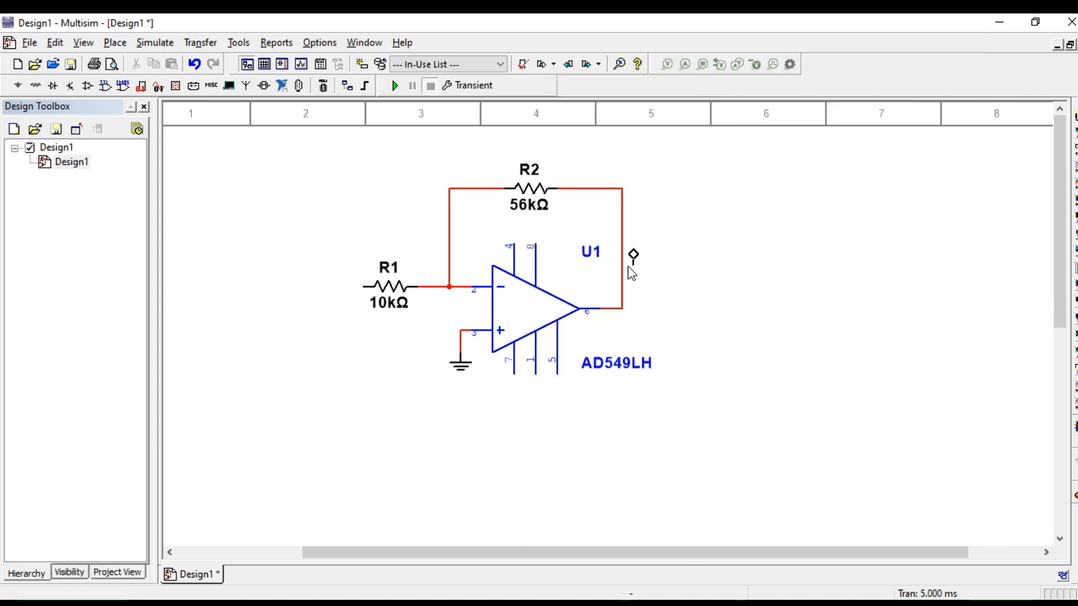
pyautogui.click(518, 230)
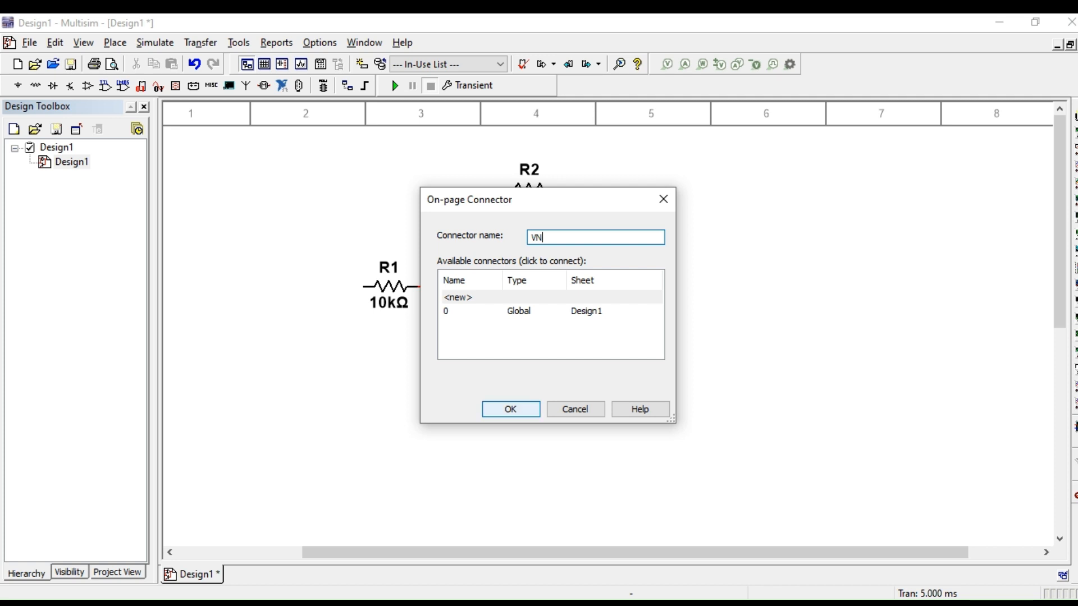
pyautogui.click(510, 414)
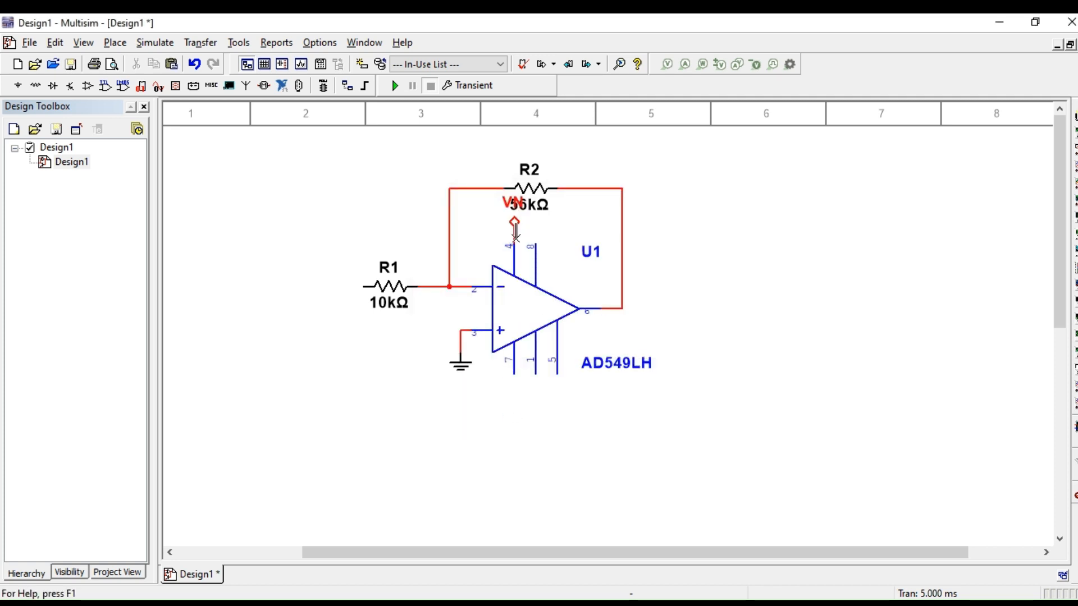
# Step: Move the VN label off R2's value text so it sits just to the left of its connector symbol
pyautogui.click(511, 208)
pyautogui.moveTo(512, 209); pyautogui.dragTo(481, 225)
pyautogui.click(490, 230)
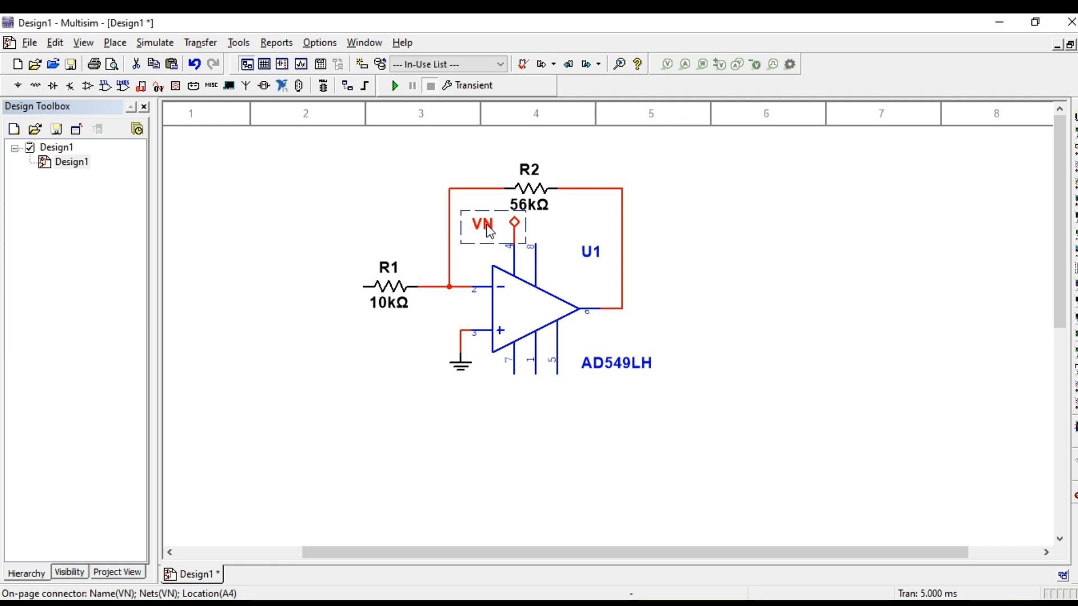
pyautogui.click(541, 216)
pyautogui.click(554, 229)
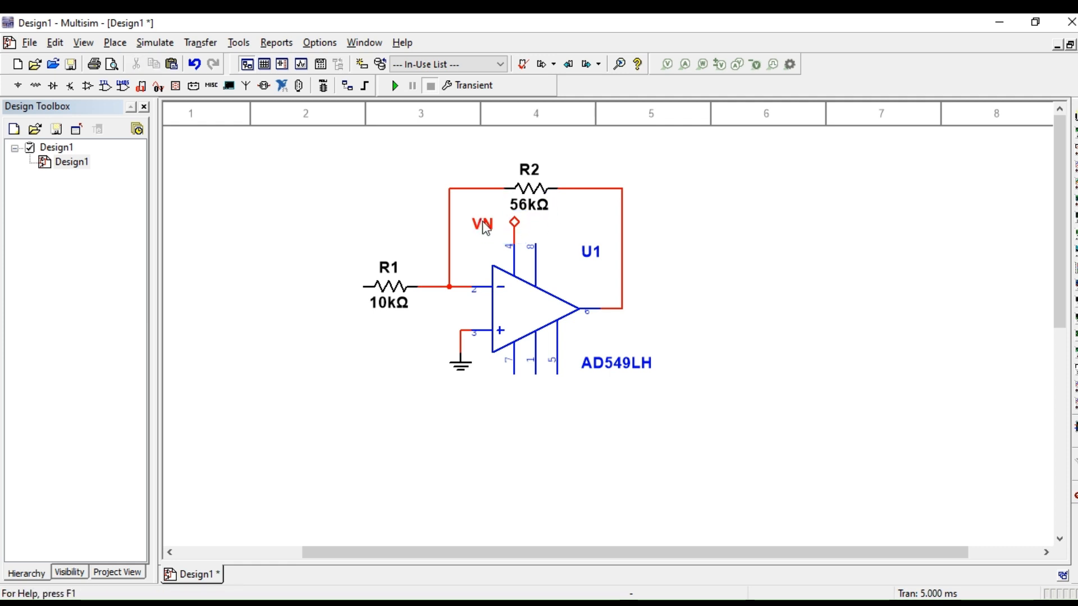
pyautogui.click(486, 230)
pyautogui.press('Right')
pyautogui.press('Right')
pyautogui.press('Right')
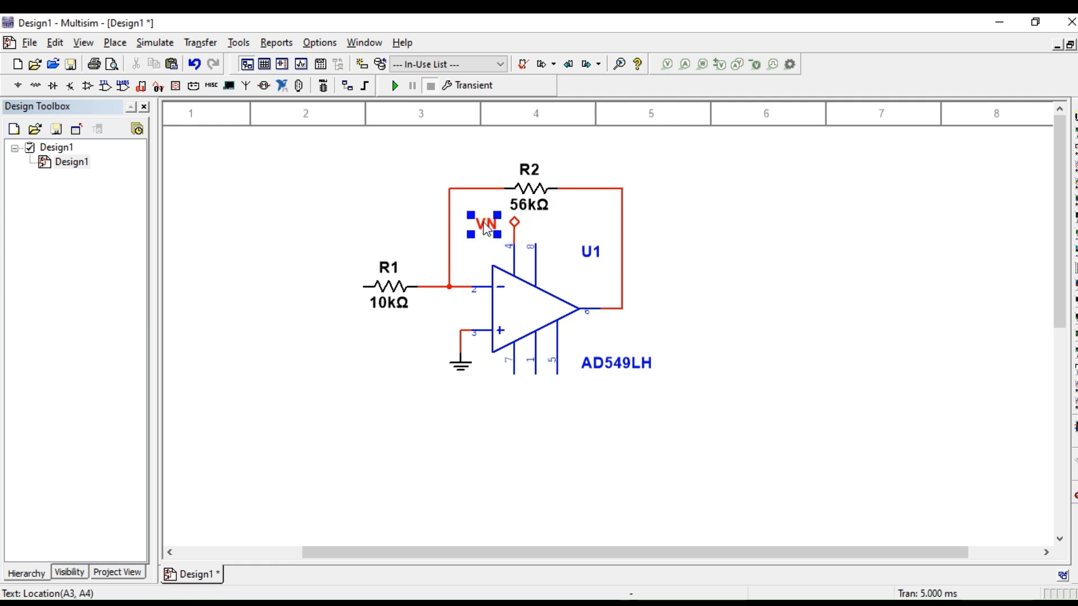
pyautogui.press('Right')
pyautogui.press('Right')
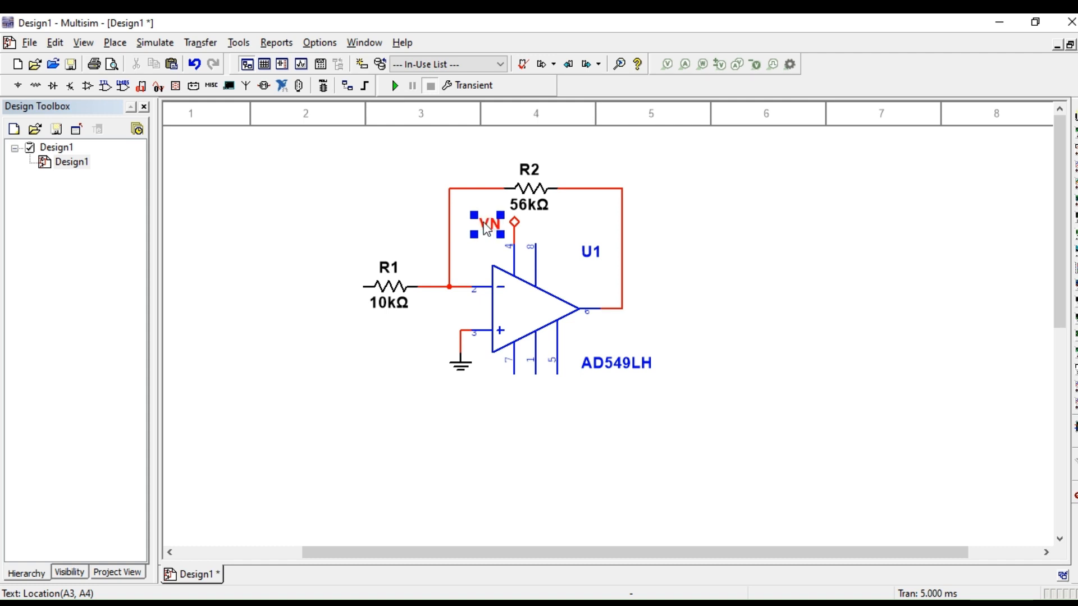
pyautogui.click(580, 229)
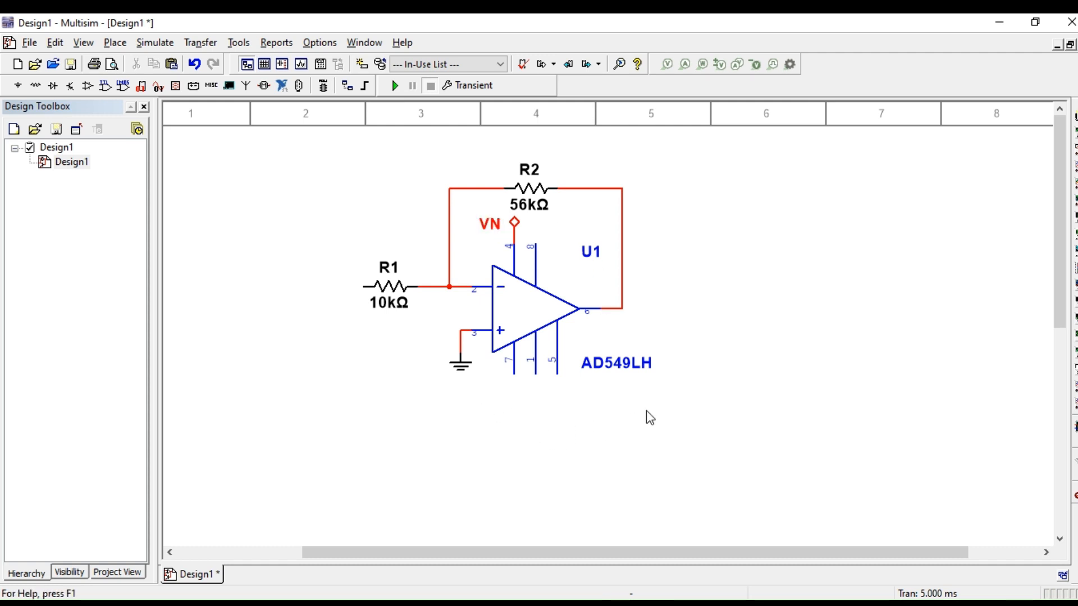
# Step: Place an on-page connector named VP directly below the op-amp's pin 7
pyautogui.rightClick(759, 300)
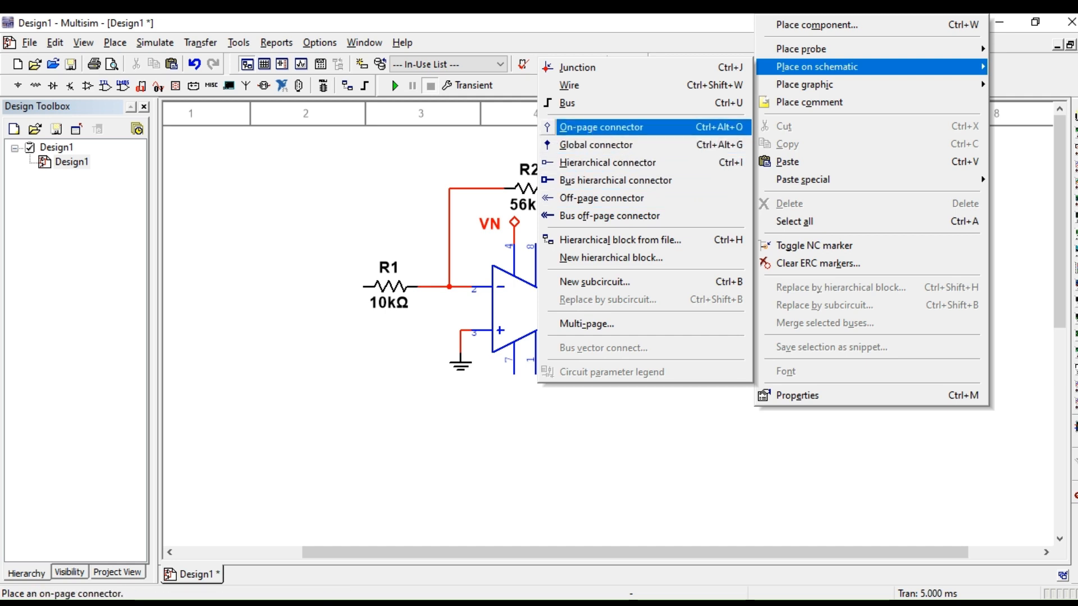
pyautogui.click(623, 127)
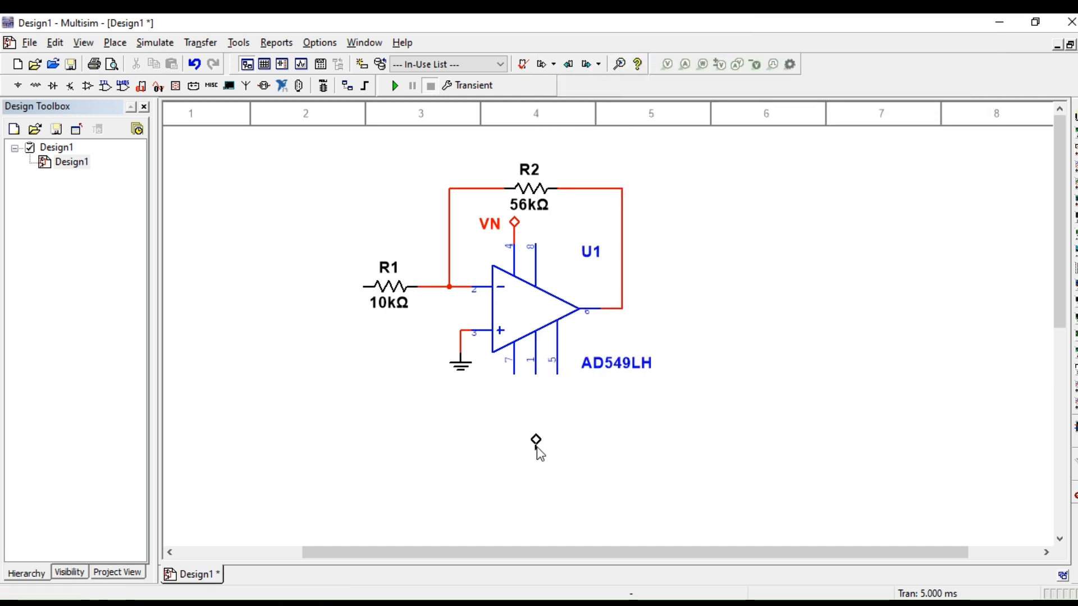
pyautogui.click(517, 414)
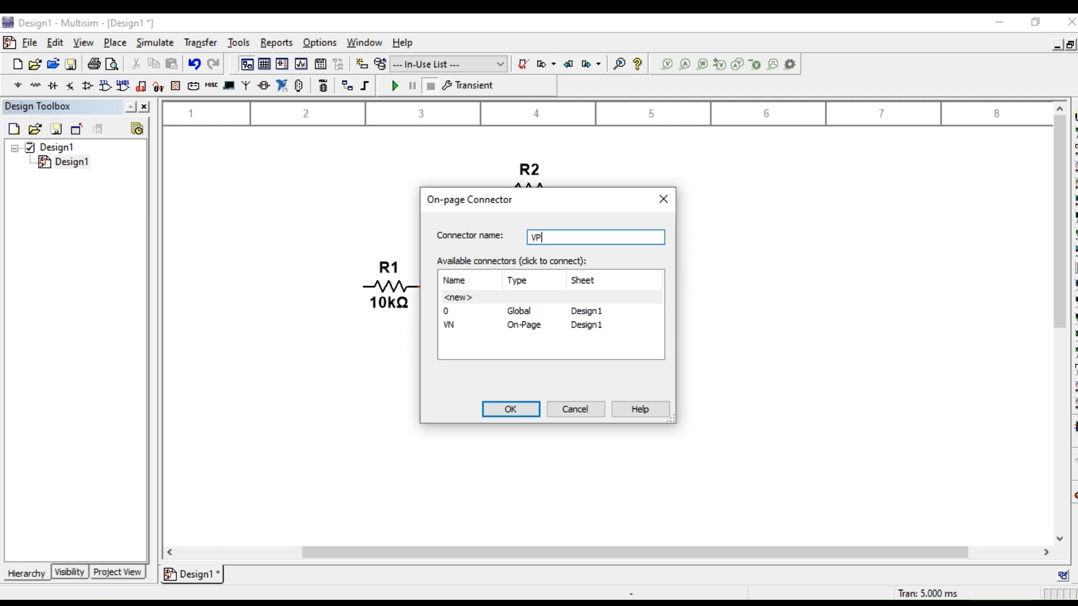
pyautogui.press('Return')
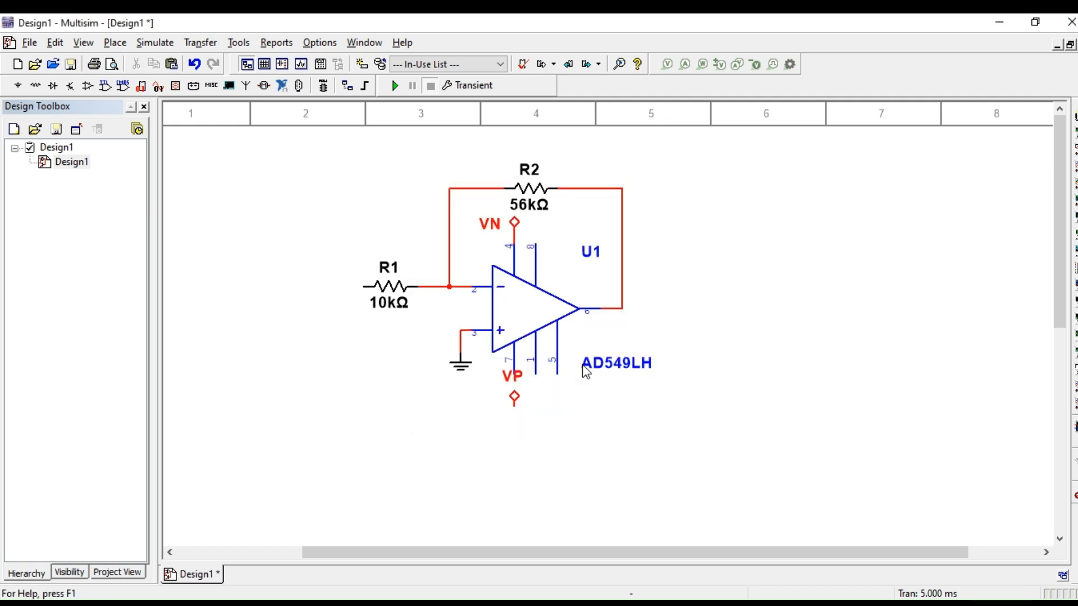
# Step: Turn the VP connector upside down so that its lead points up and joins the op-amp's pin 7
pyautogui.click(514, 402)
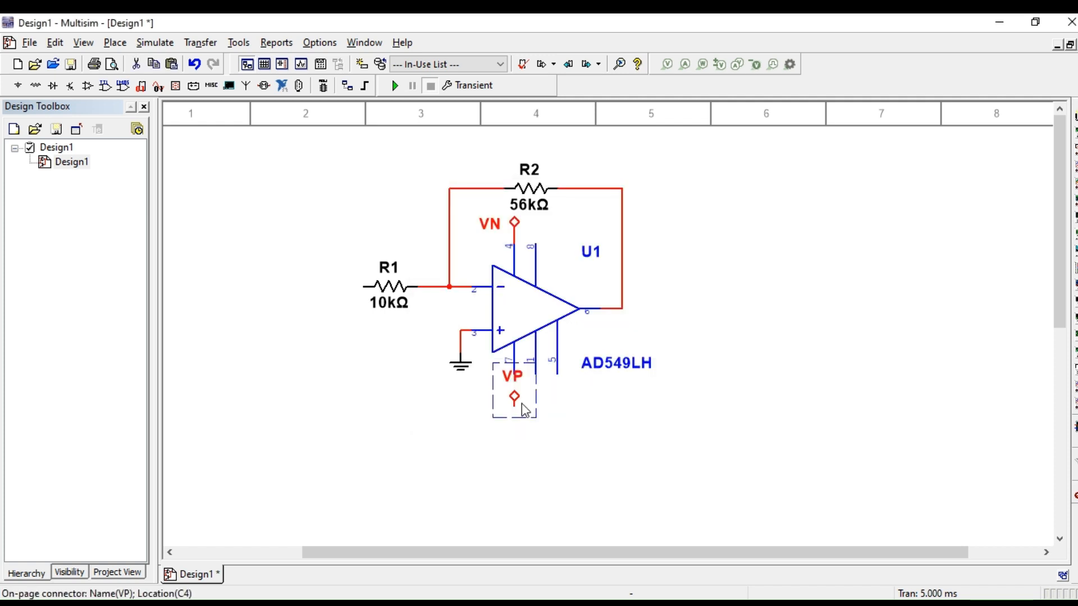
pyautogui.hotkey('ctrl', 'r')
pyautogui.click(553, 432)
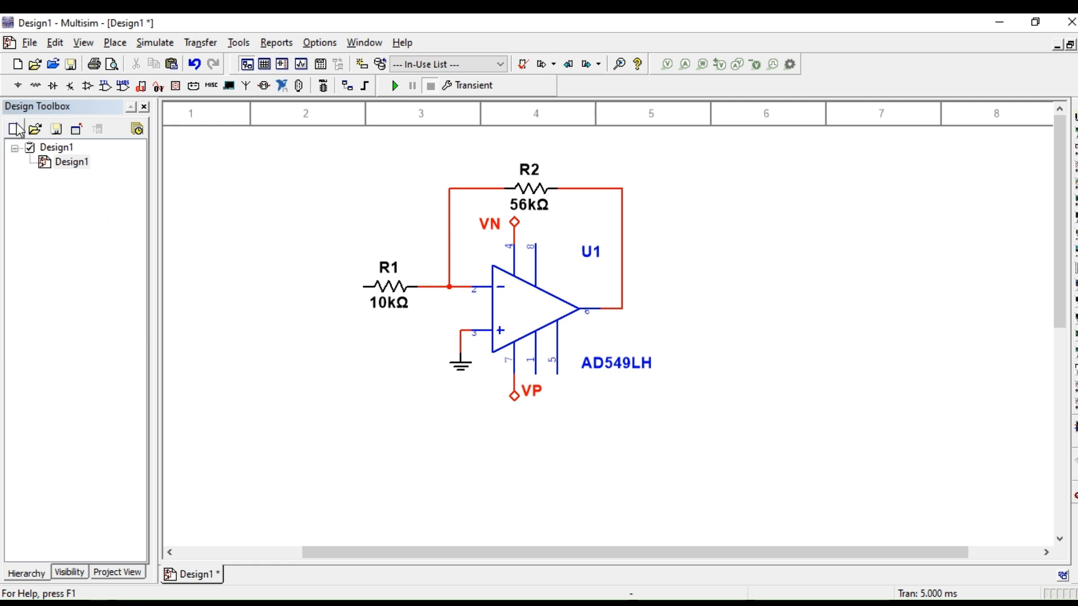
# Step: Place a GROUND symbol from the power sources in the empty area well to the right of the op-amp
pyautogui.click(18, 86)
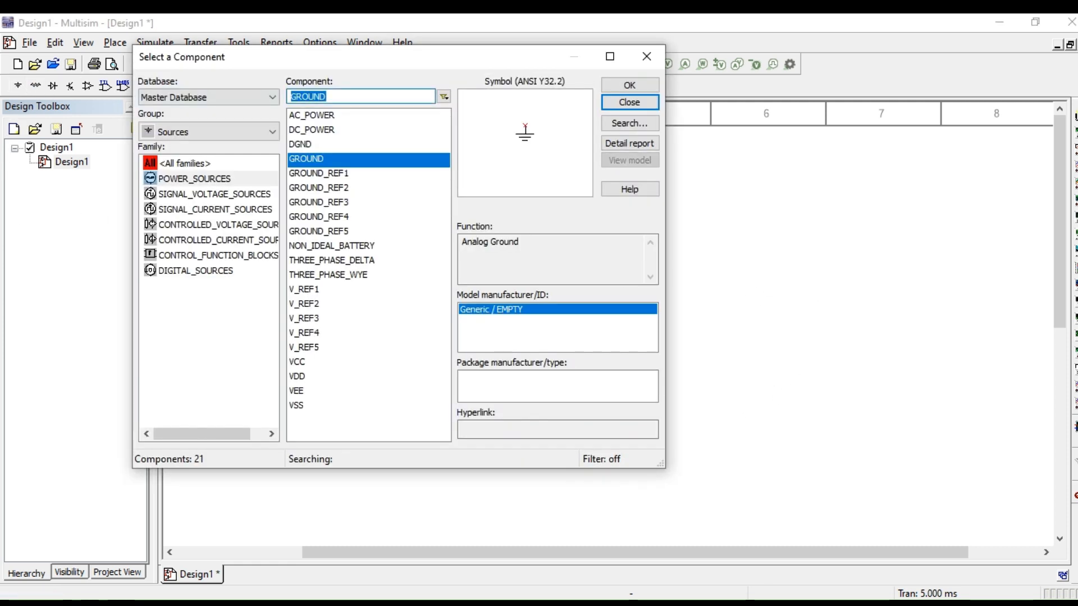
pyautogui.click(629, 84)
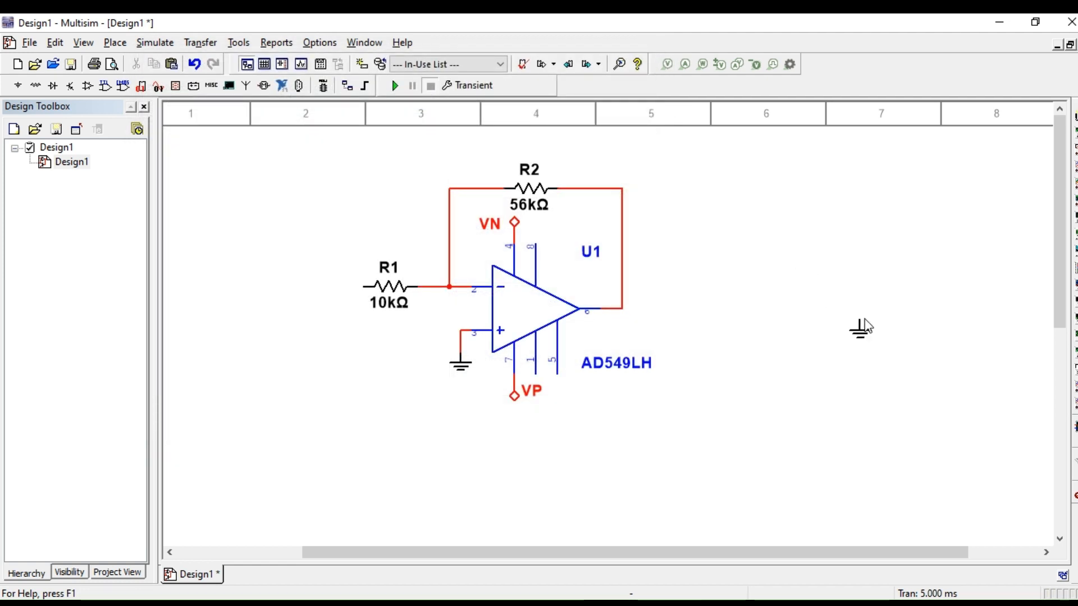
pyautogui.click(866, 325)
# Step: Place two DC_POWER sources one above the other, just left of the free ground symbol
pyautogui.press('Up')
pyautogui.press('Up')
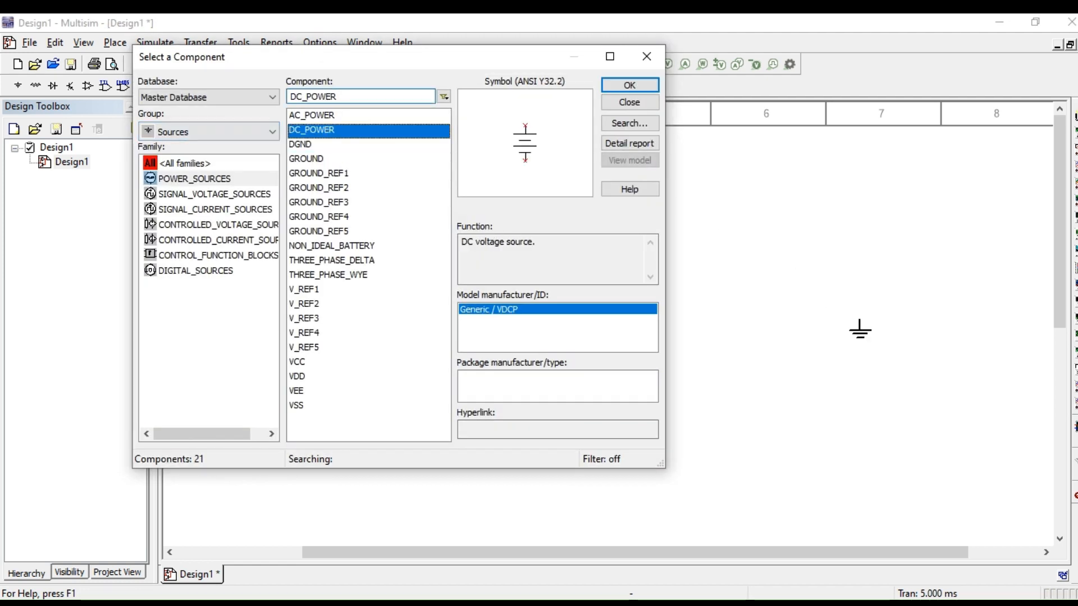
pyautogui.click(629, 85)
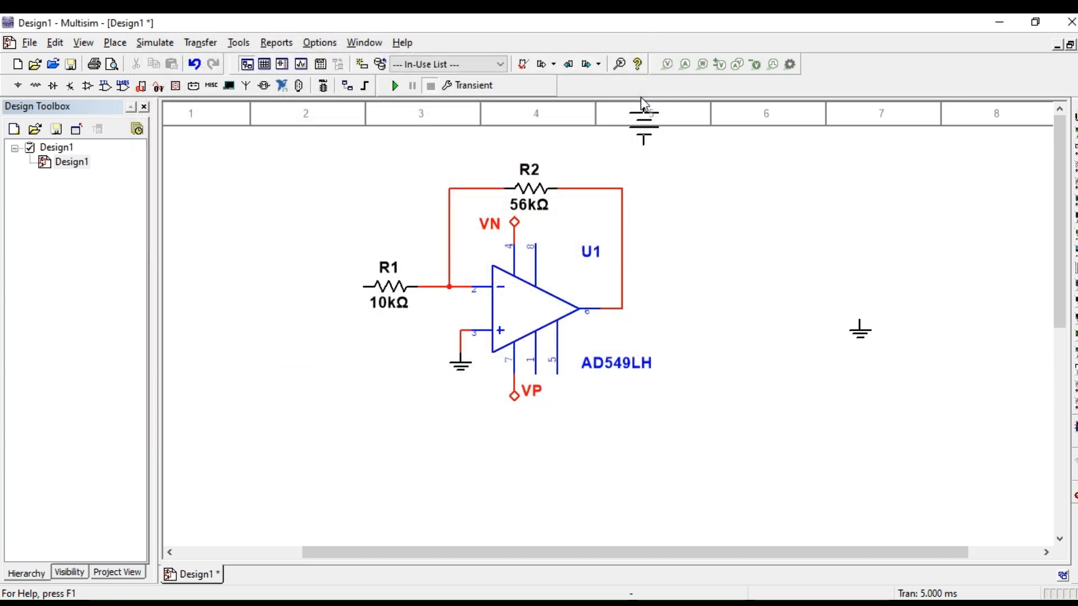
pyautogui.click(817, 257)
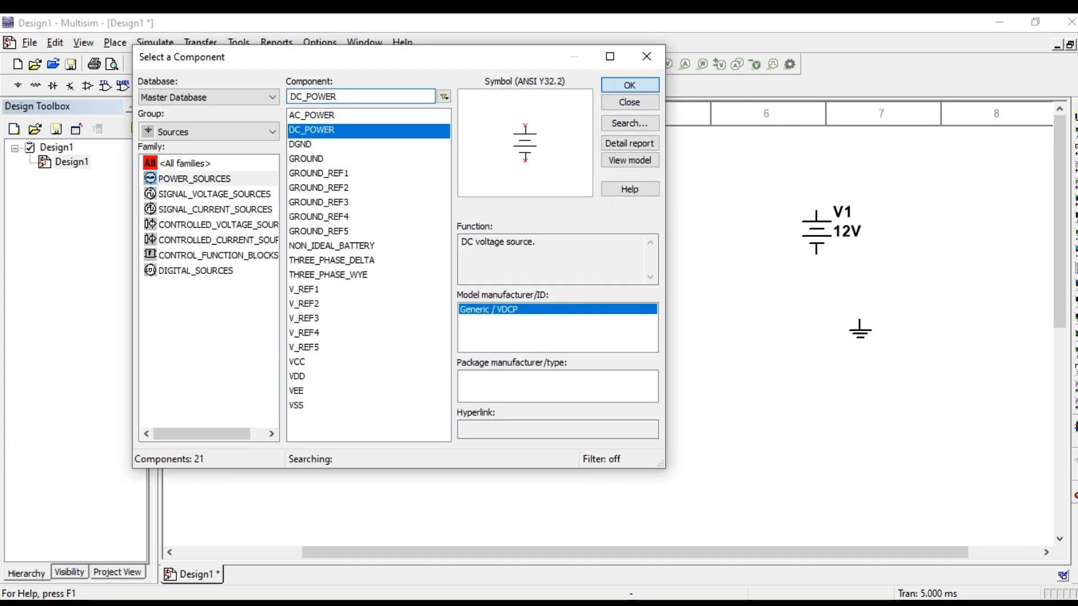
pyautogui.click(629, 85)
pyautogui.click(817, 386)
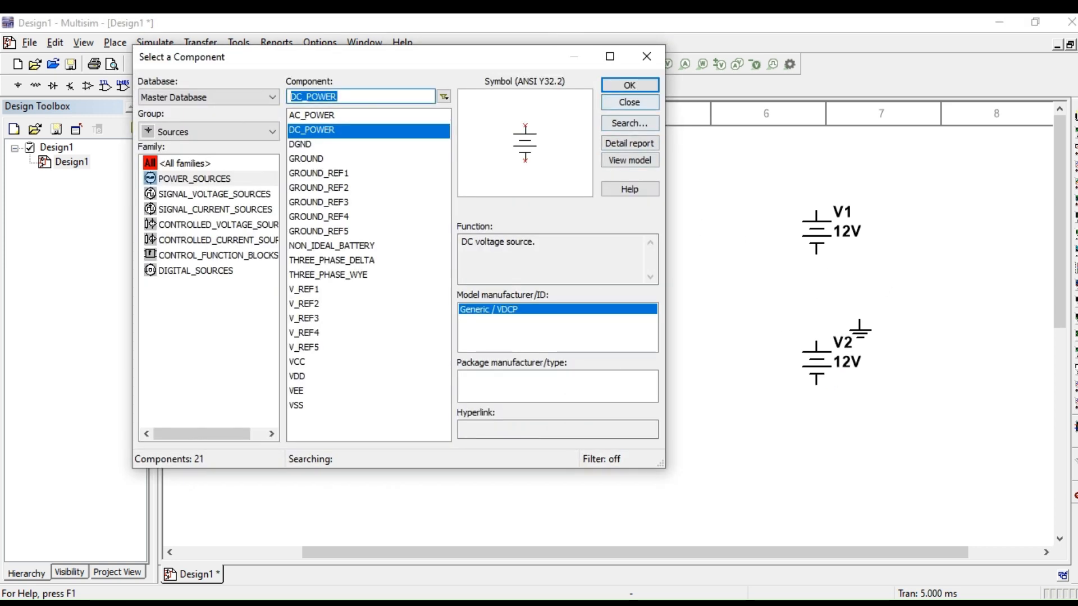
pyautogui.click(629, 102)
# Step: Wire the upper DC source's bottom terminal straight down to the lower DC source's top terminal
pyautogui.click(813, 257)
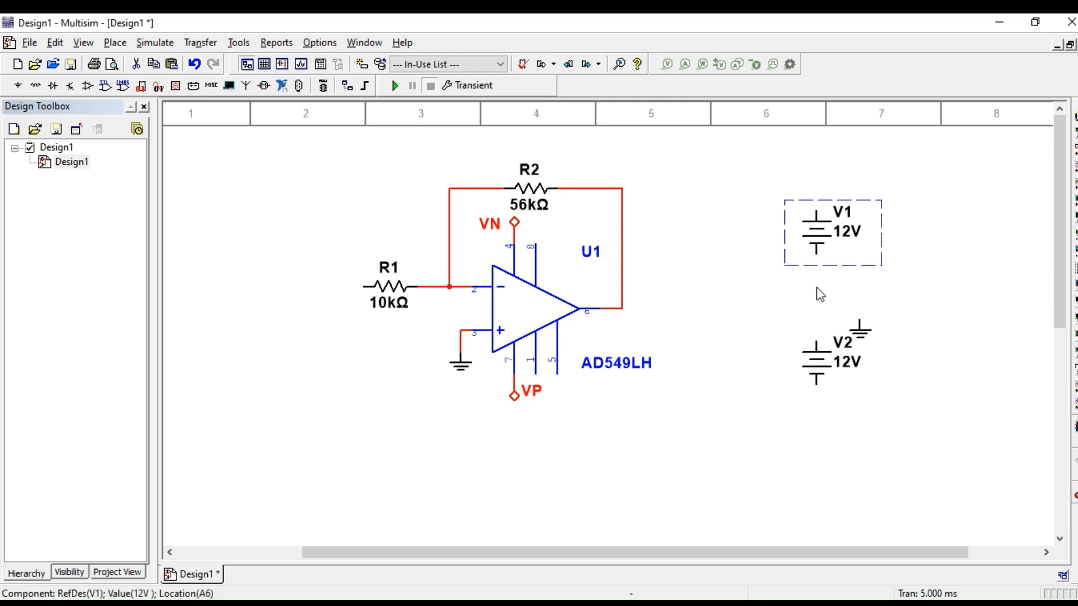
pyautogui.click(819, 290)
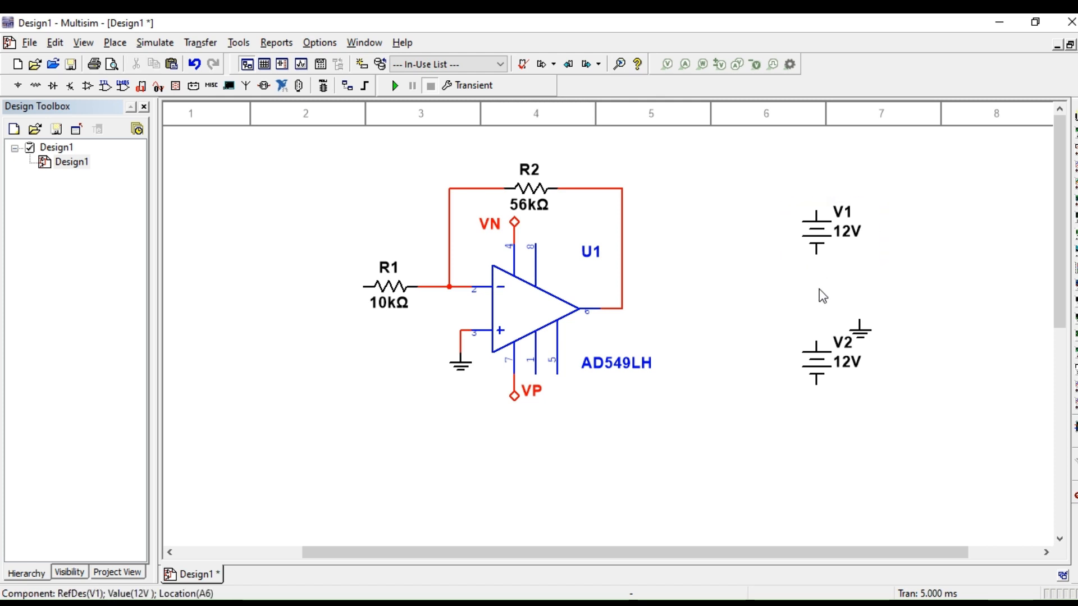
pyautogui.click(818, 340)
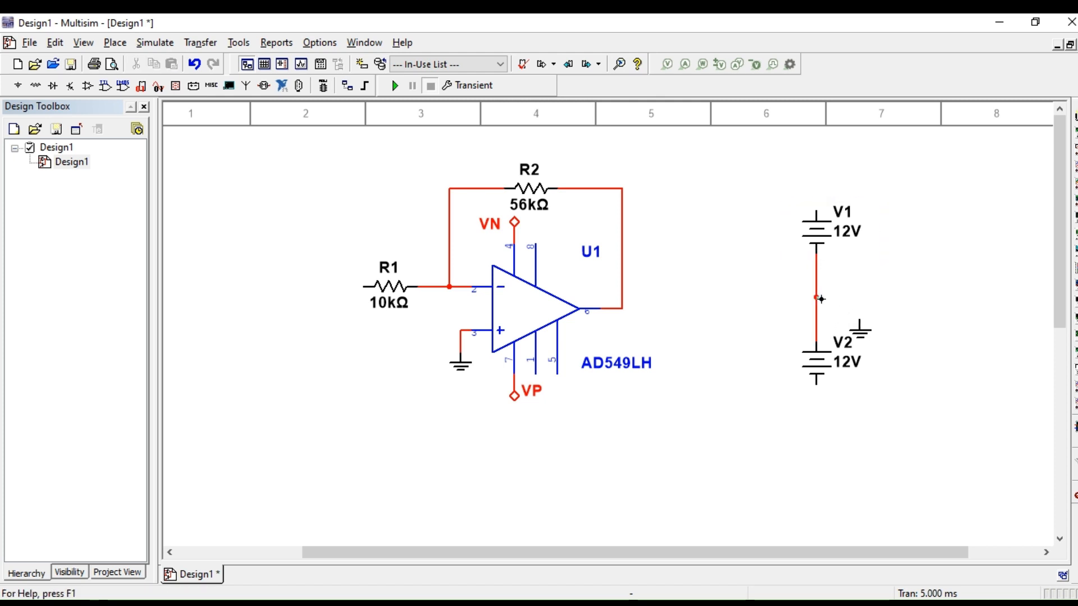
# Step: Move the free ground symbol clear of V2's label and wire it to the midpoint of the wire joining the two sources
pyautogui.click(860, 321)
pyautogui.moveTo(862, 335); pyautogui.dragTo(893, 342)
pyautogui.click(912, 350)
pyautogui.click(906, 399)
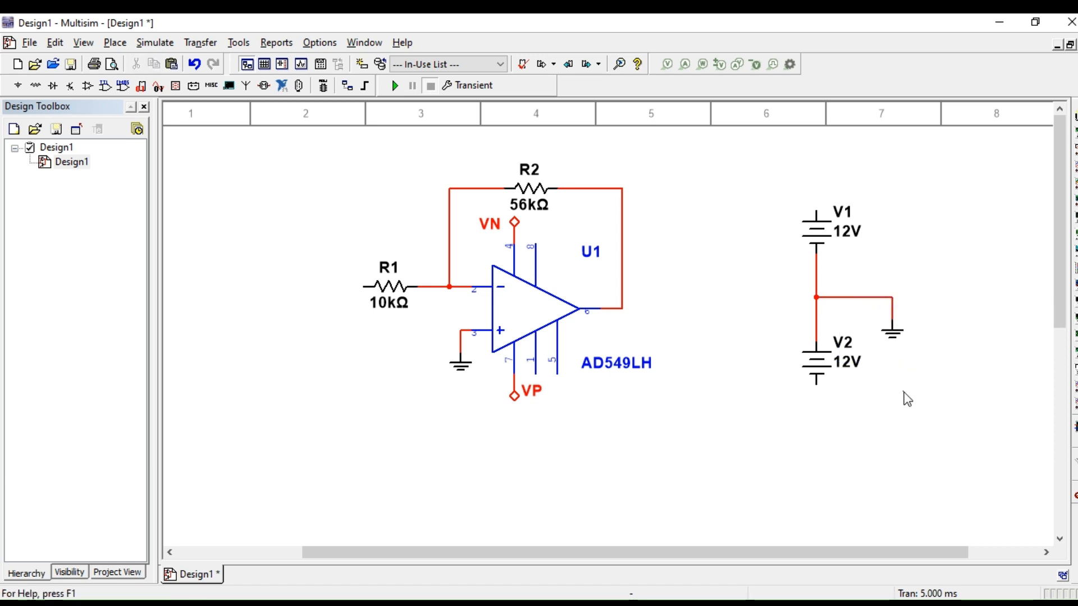
# Step: Open the properties of the upper DC source V1
pyautogui.doubleClick(841, 219)
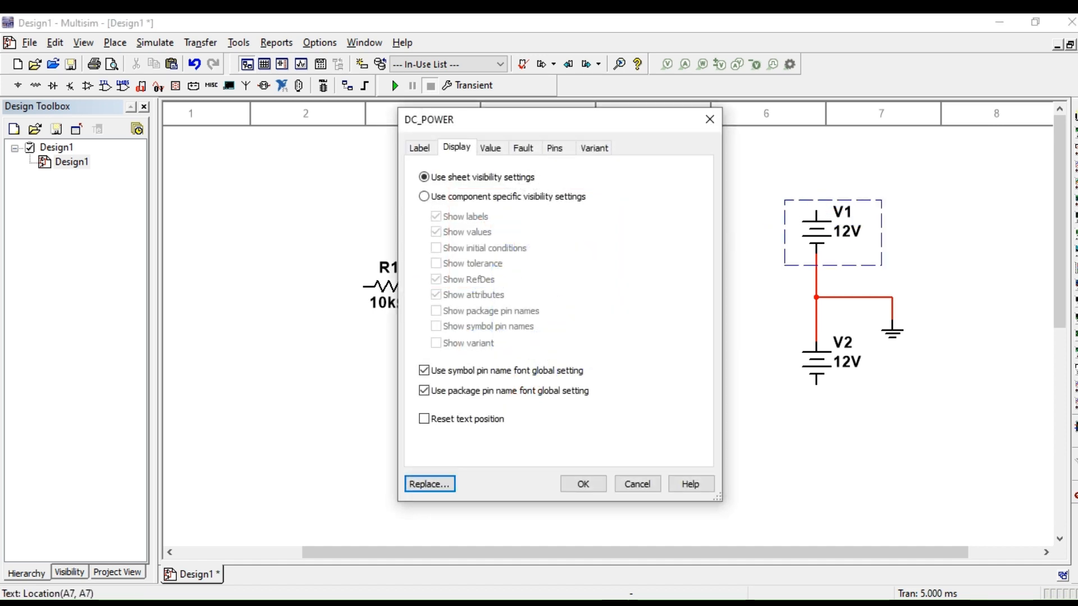
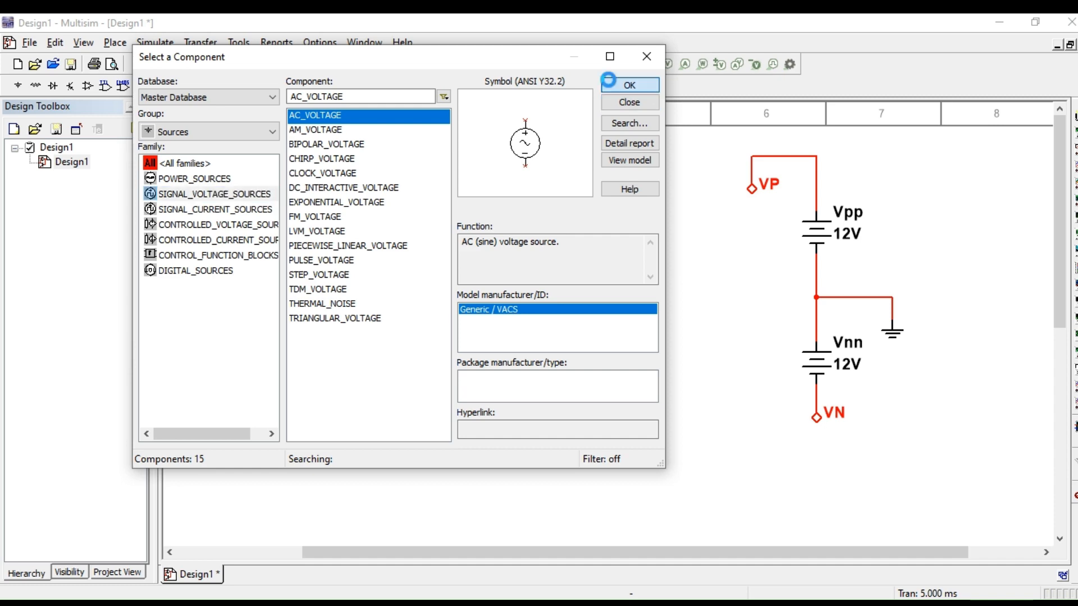
# Step: Place an AC_VOLTAGE source to the lower left of R1 and wire its positive terminal to R1's free end
pyautogui.click(630, 86)
pyautogui.click(350, 382)
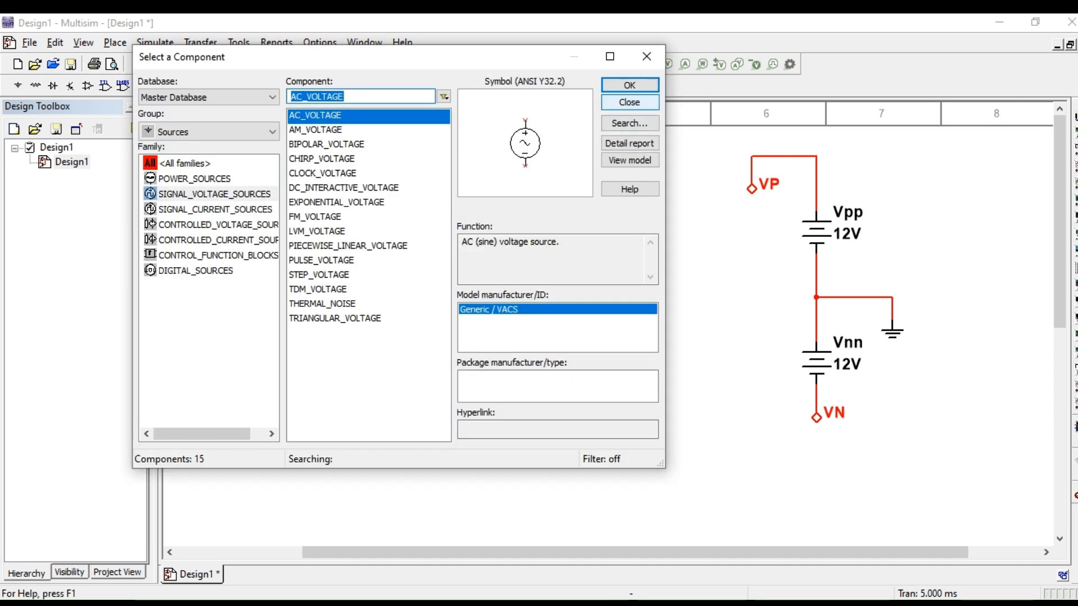
pyautogui.press('Escape')
pyautogui.moveTo(346, 362); pyautogui.dragTo(292, 362)
pyautogui.click(375, 414)
pyautogui.click(362, 288)
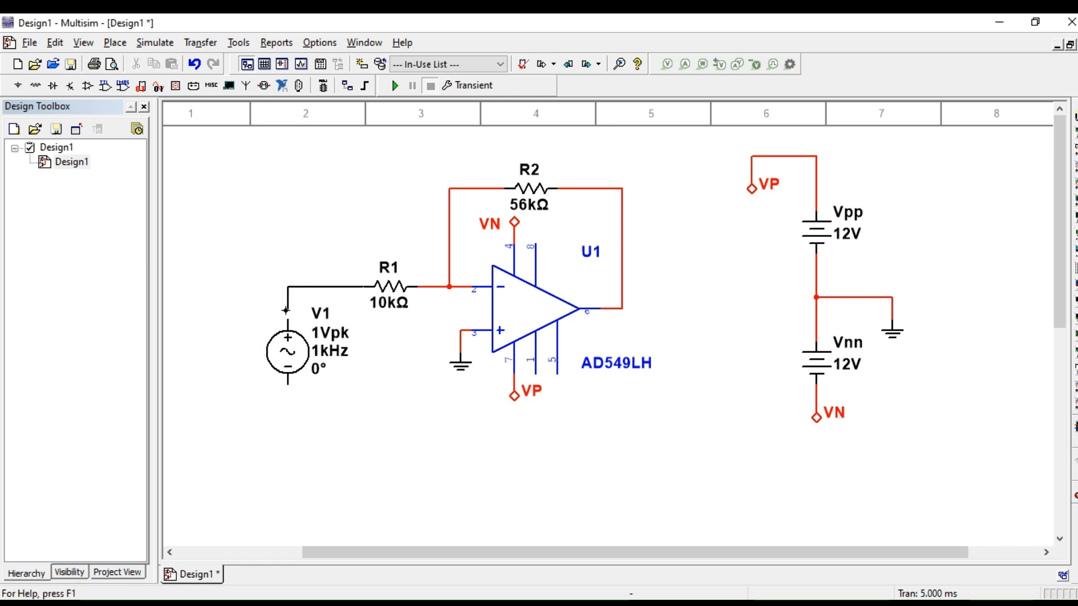
pyautogui.click(287, 322)
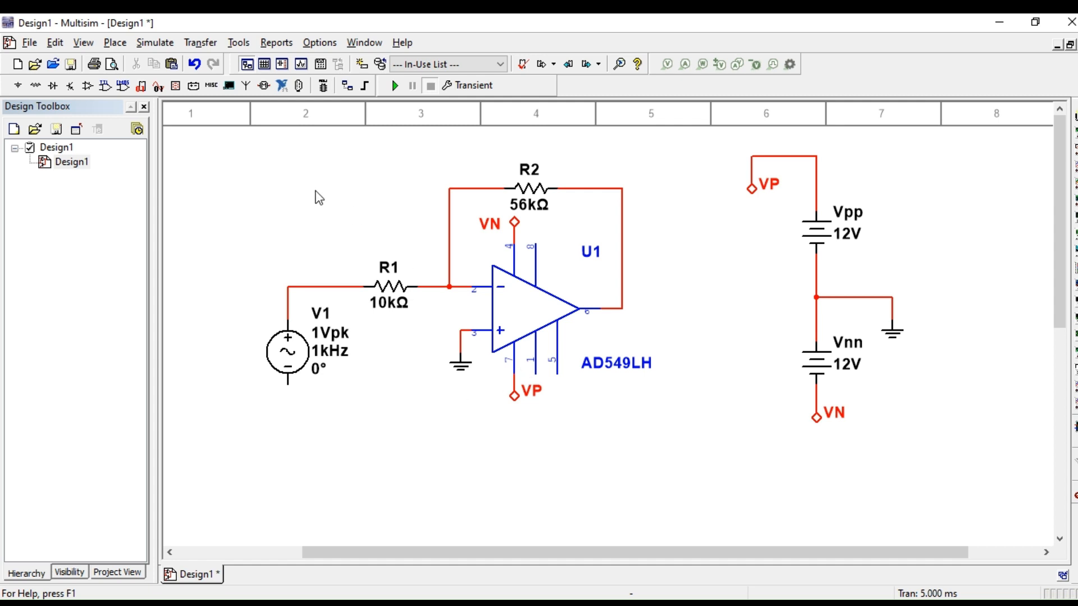
# Step: Place a GROUND symbol from the power sources directly below V1 and wire it to V1's negative terminal
pyautogui.click(18, 86)
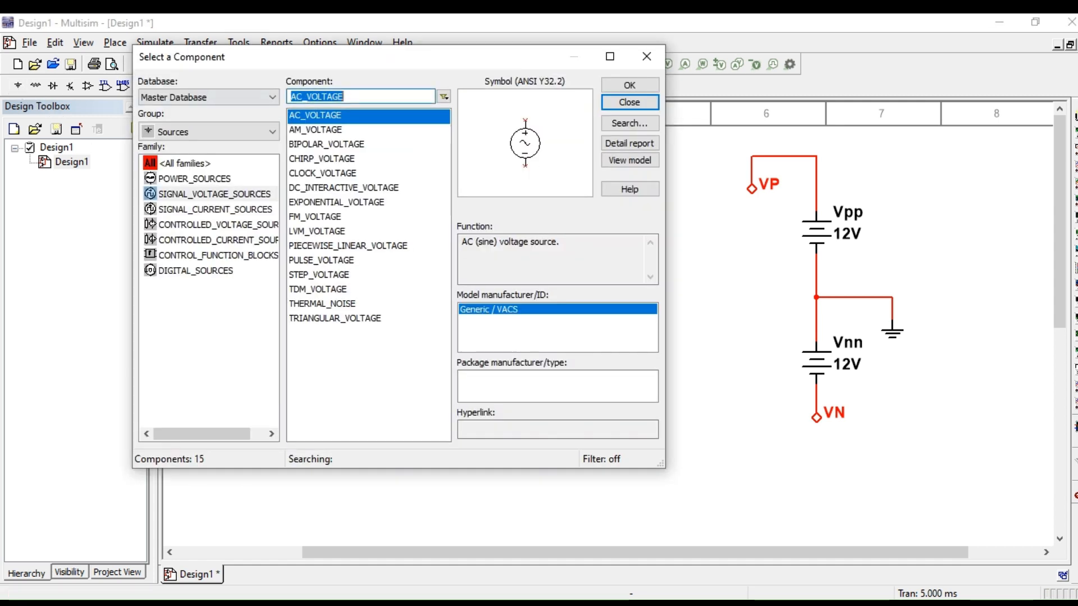
pyautogui.click(194, 178)
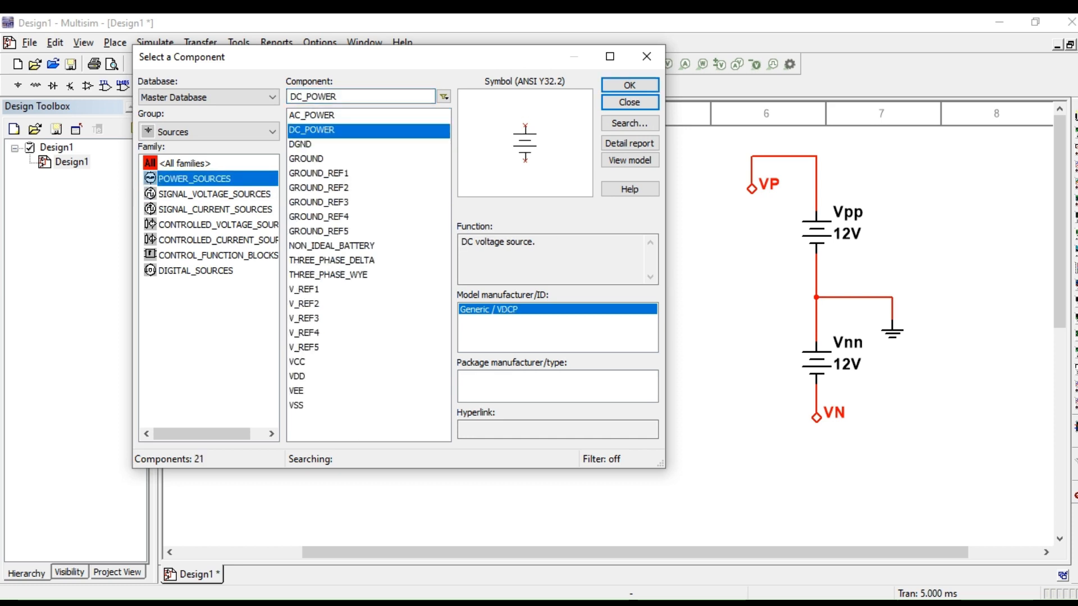
pyautogui.click(306, 159)
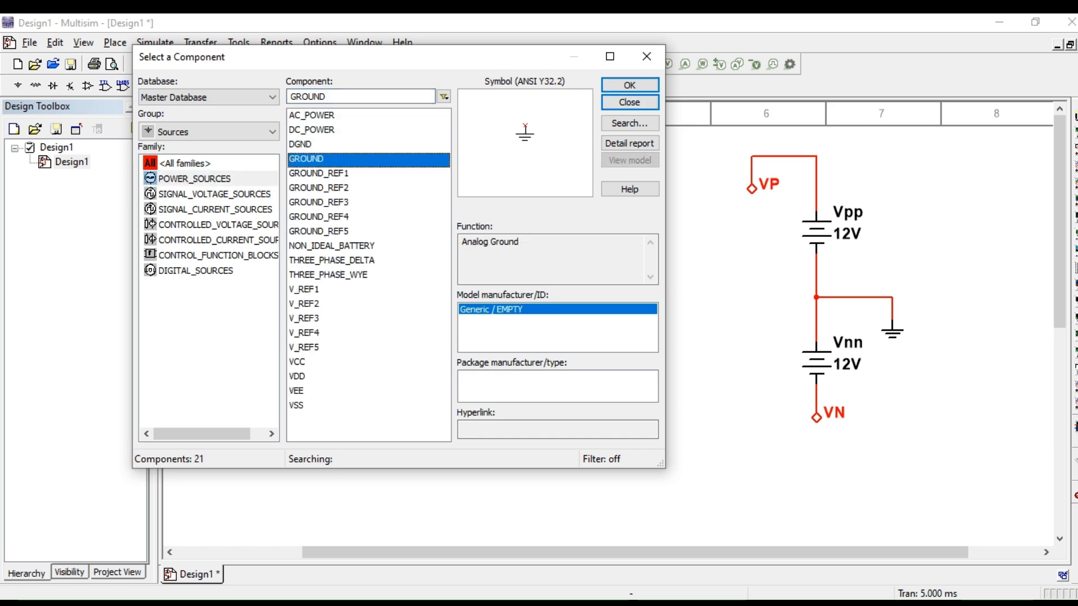
pyautogui.click(629, 85)
pyautogui.click(287, 408)
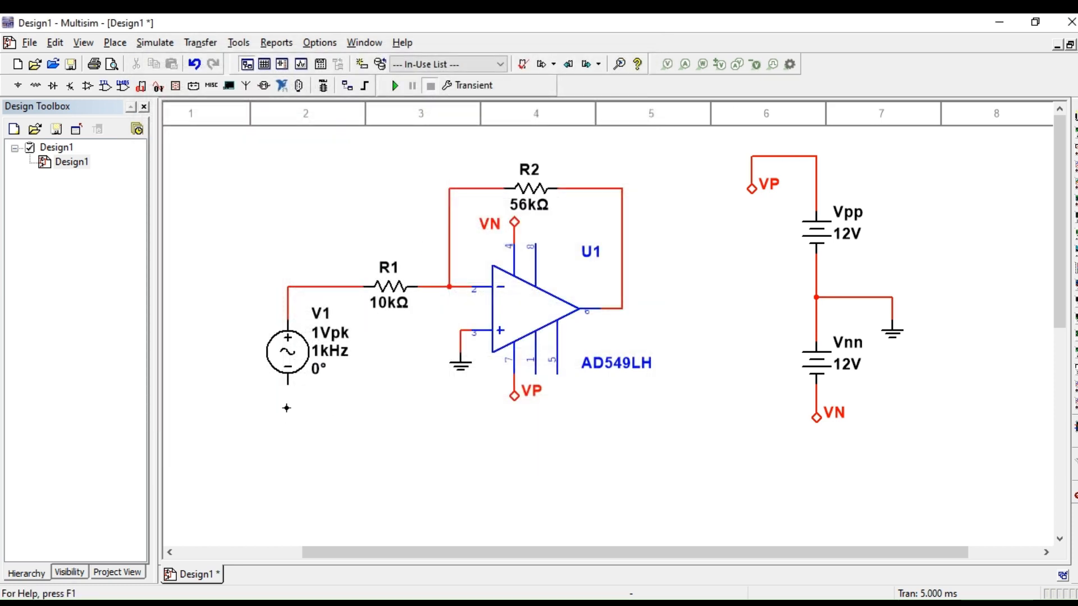
pyautogui.press('Escape')
pyautogui.click(288, 386)
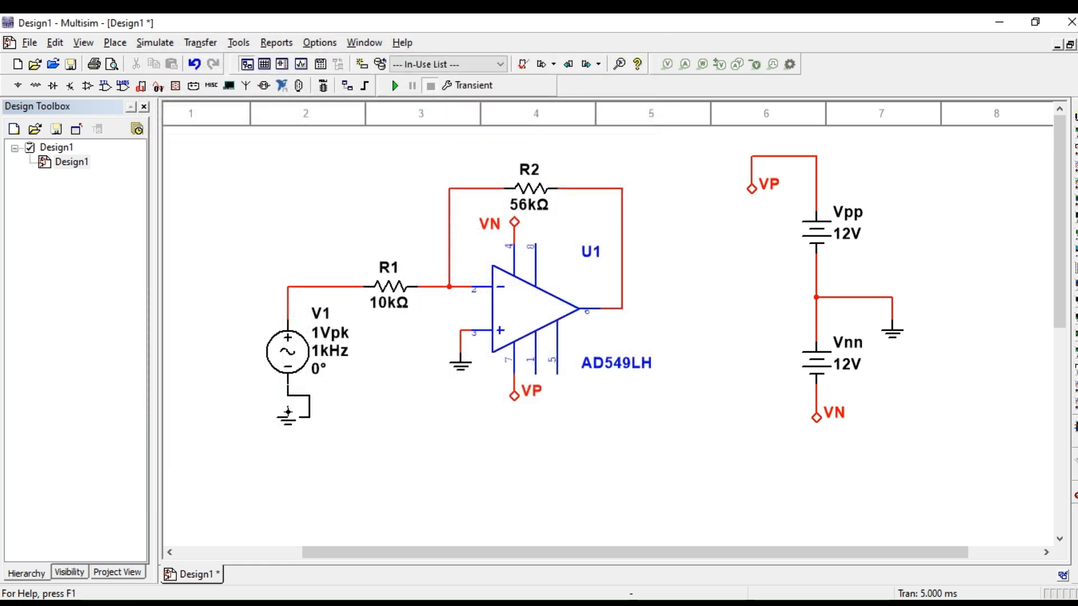
pyautogui.click(288, 414)
# Step: Switch the active analysis to Interactive Simulation with a brief run, stop it and close the spreadsheet view
pyautogui.click(508, 86)
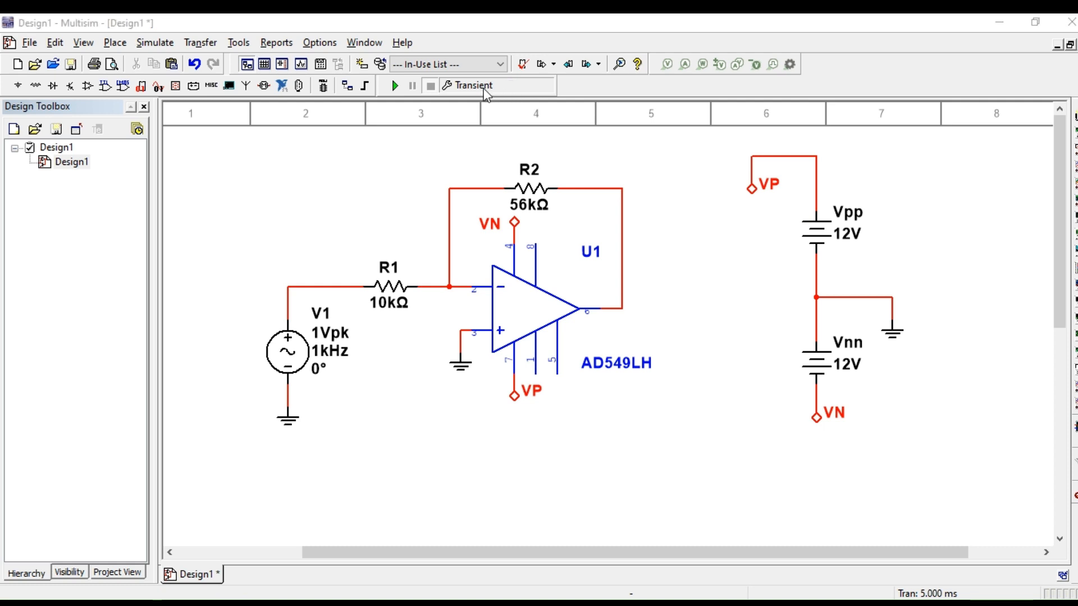
pyautogui.click(284, 92)
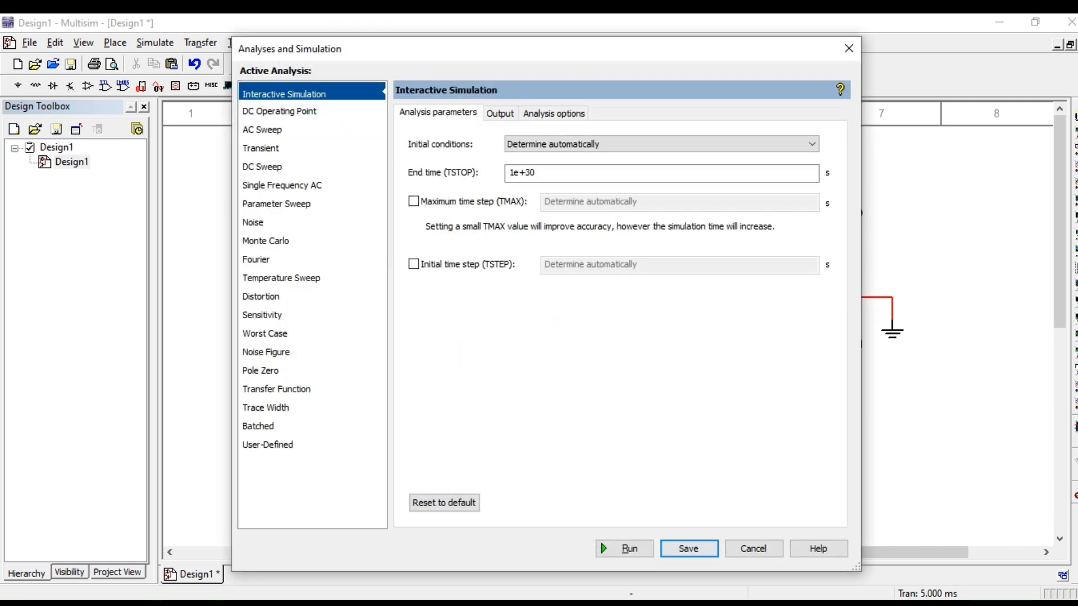
pyautogui.click(623, 549)
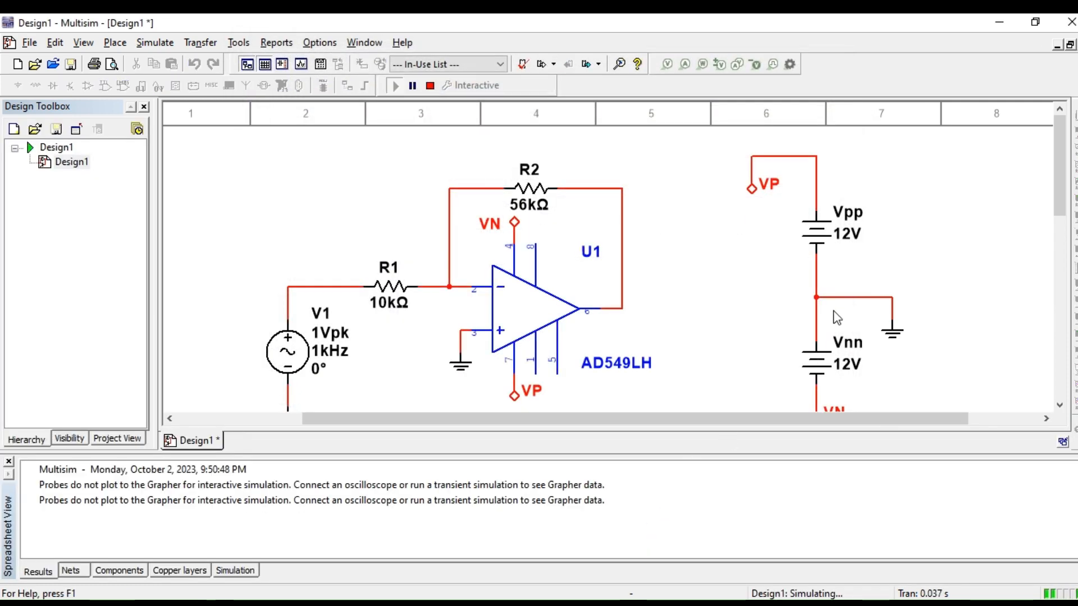
pyautogui.click(429, 85)
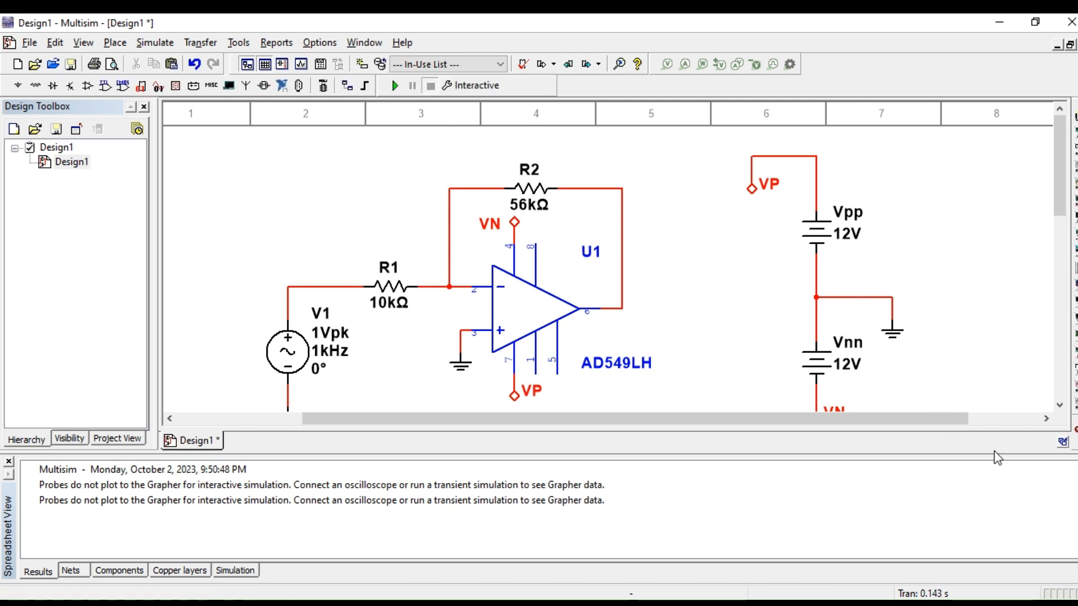
pyautogui.click(9, 462)
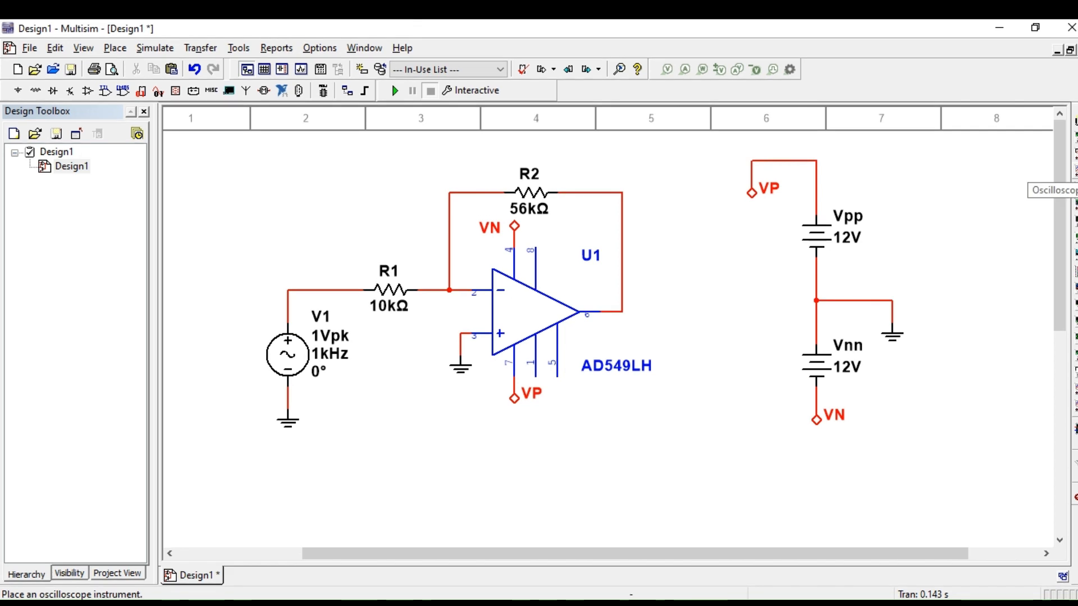
# Step: Place an oscilloscope beside the op-amp output, wiring channel A's positive terminal to the output and its negative terminal to the supply's ground node
pyautogui.click(1074, 185)
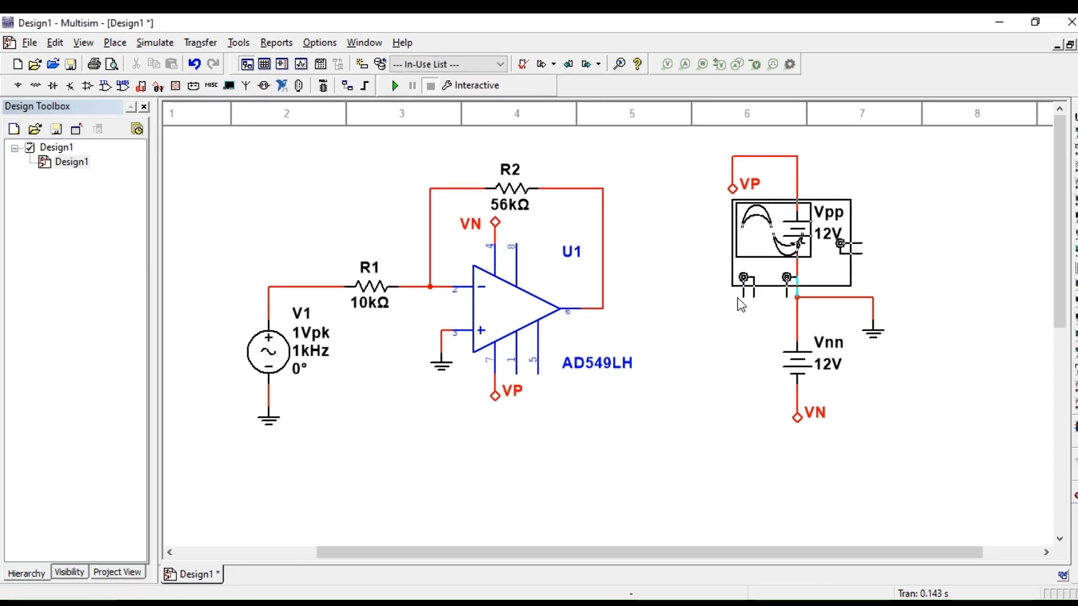
pyautogui.click(650, 320)
pyautogui.click(649, 311)
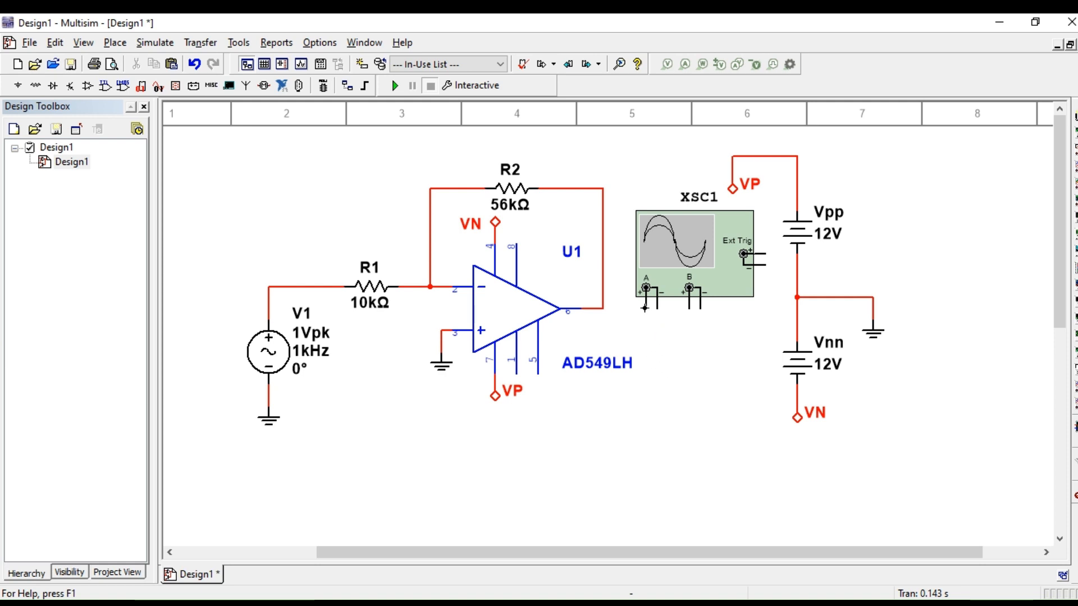
pyautogui.click(599, 312)
pyautogui.click(646, 288)
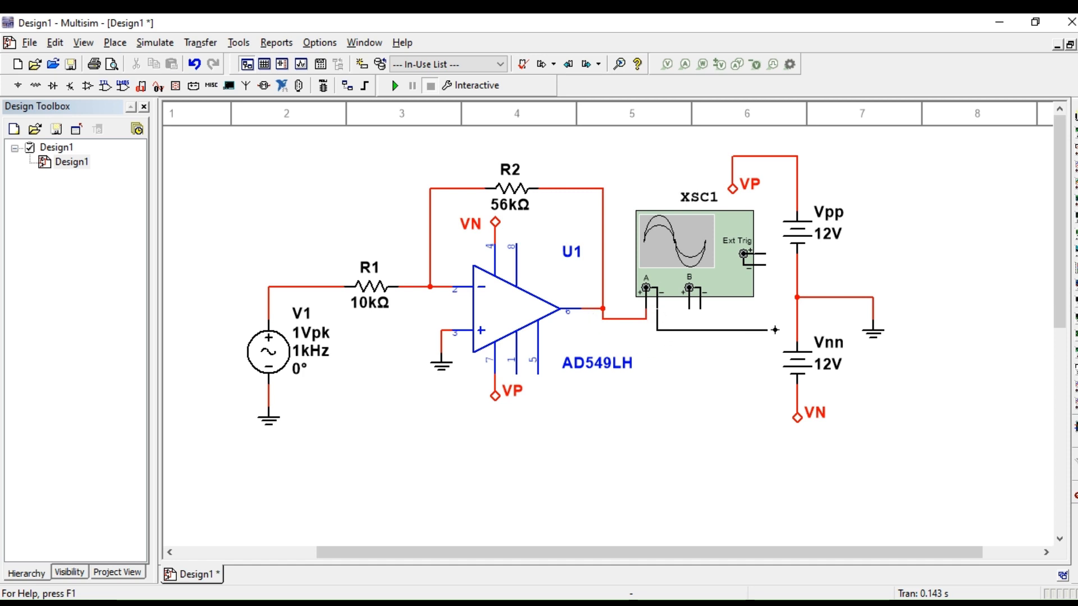
pyautogui.click(798, 299)
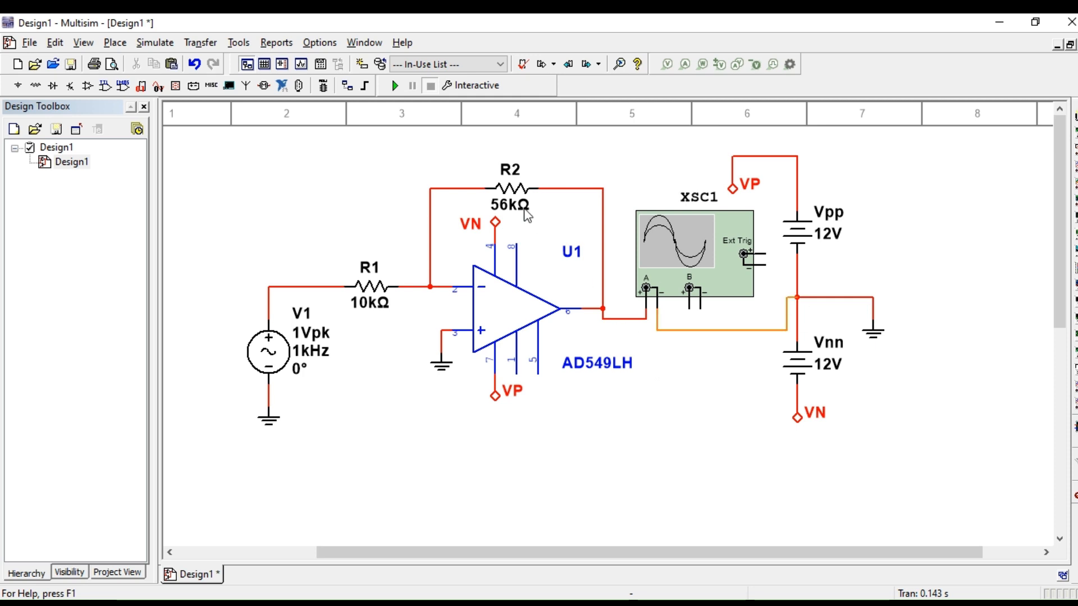
# Step: Run the simulation and set the oscilloscope's timebase scale to 500 us/Div
pyautogui.click(395, 86)
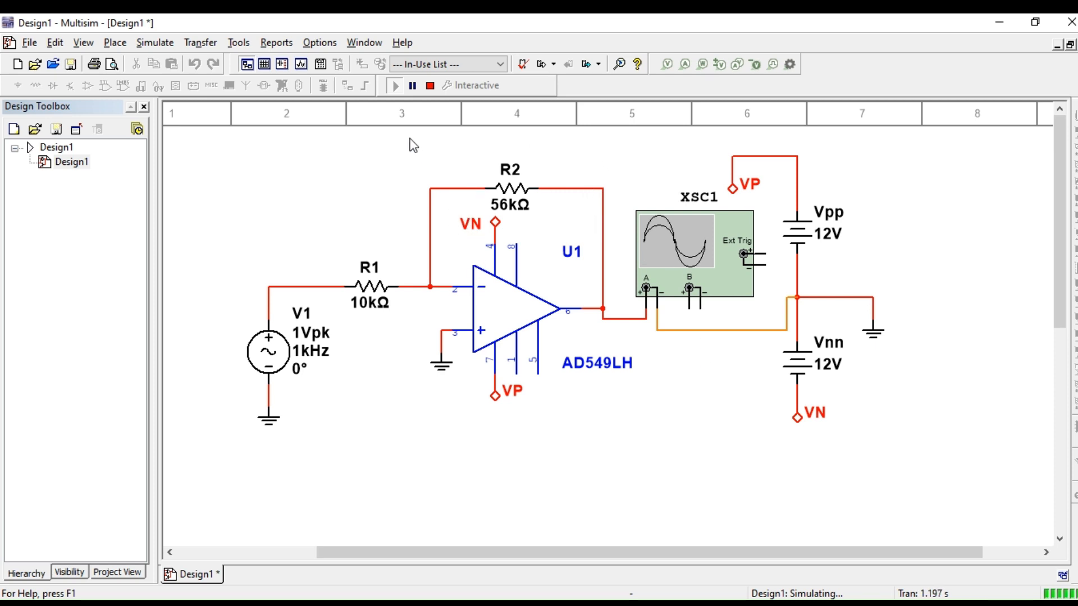
pyautogui.doubleClick(687, 254)
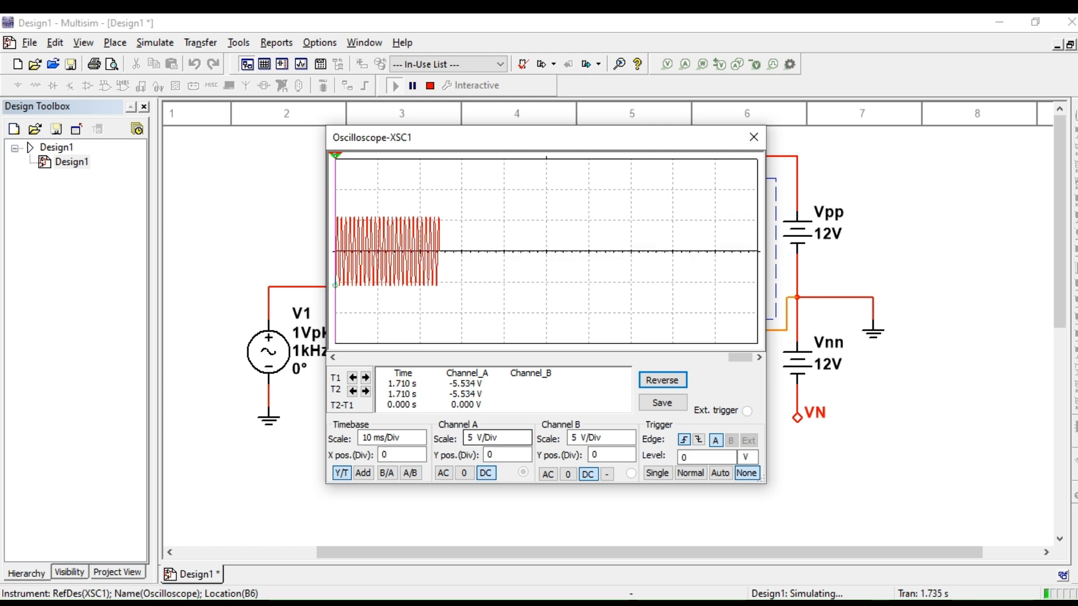
pyautogui.click(400, 437)
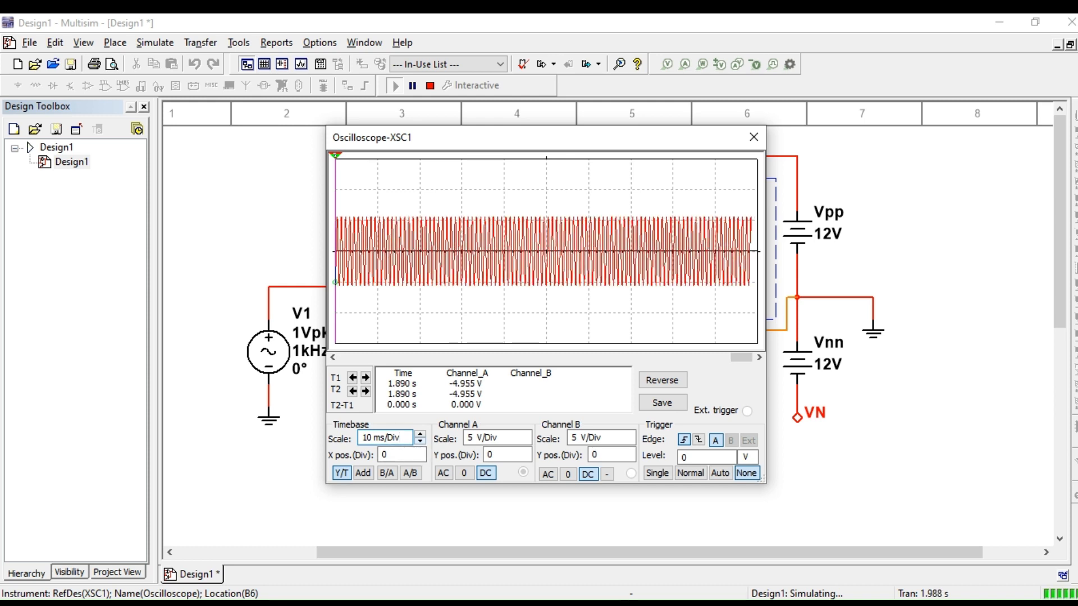
pyautogui.click(420, 442)
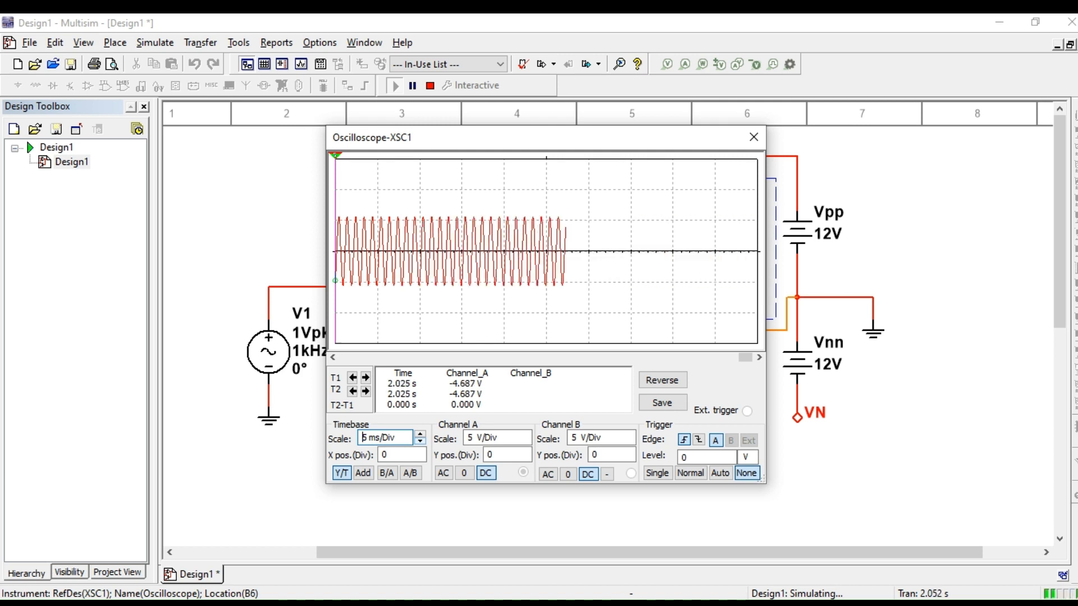
pyautogui.click(420, 441)
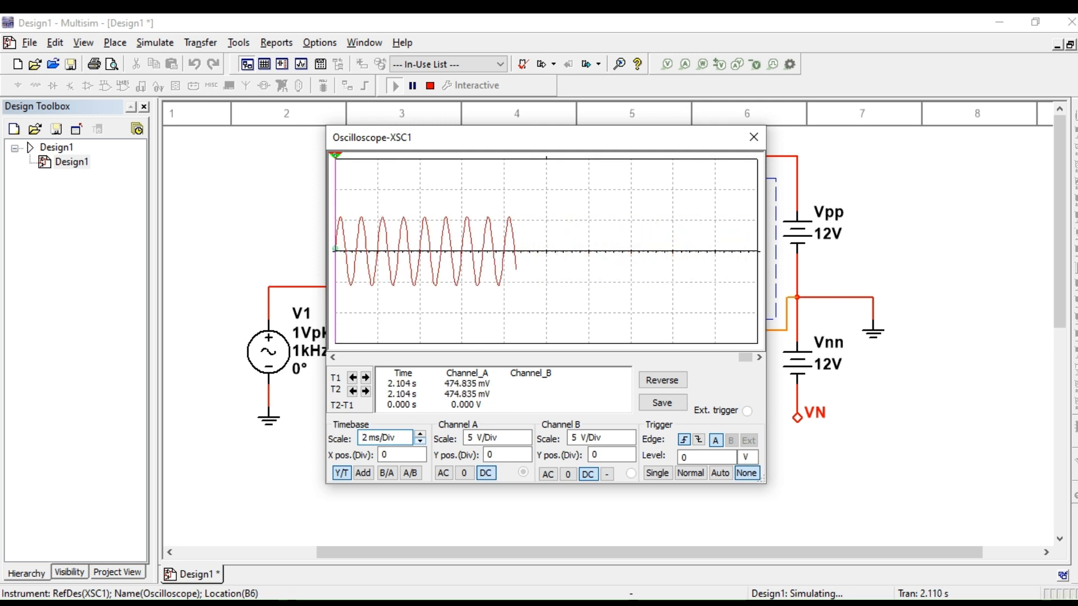
pyautogui.click(420, 442)
pyautogui.click(420, 442)
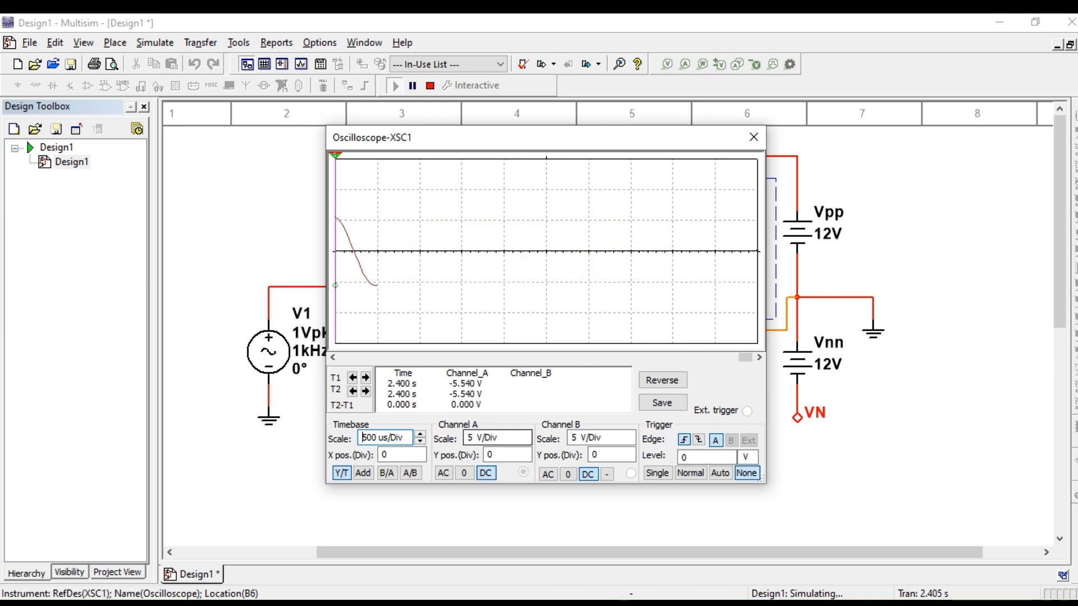
# Step: Set the oscilloscope's channel A scale to 2 V/Div, and end the simulation with the scope display closed
pyautogui.click(500, 437)
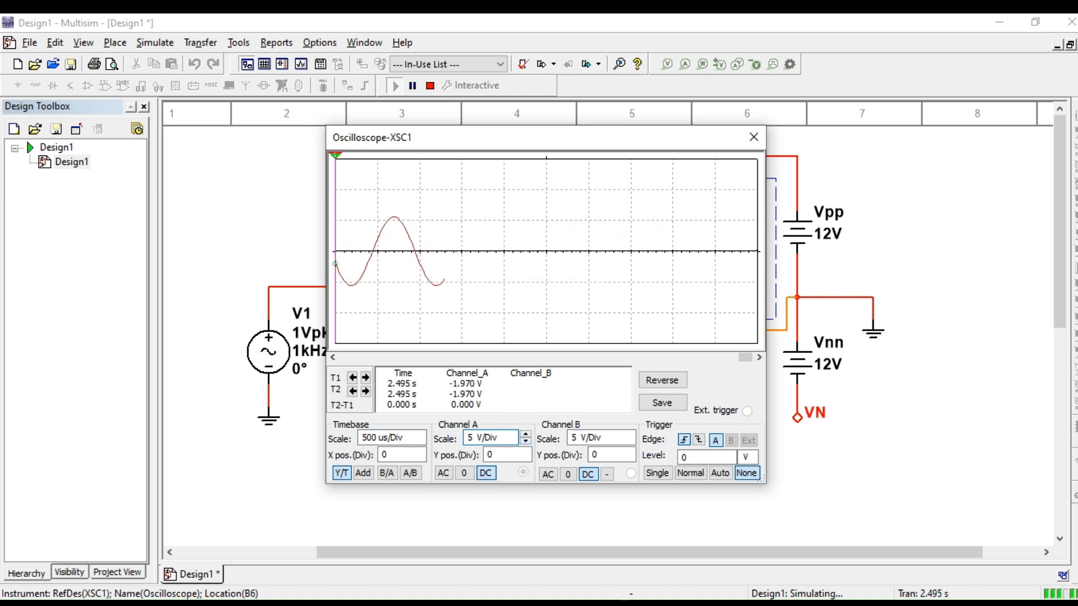
pyautogui.click(525, 442)
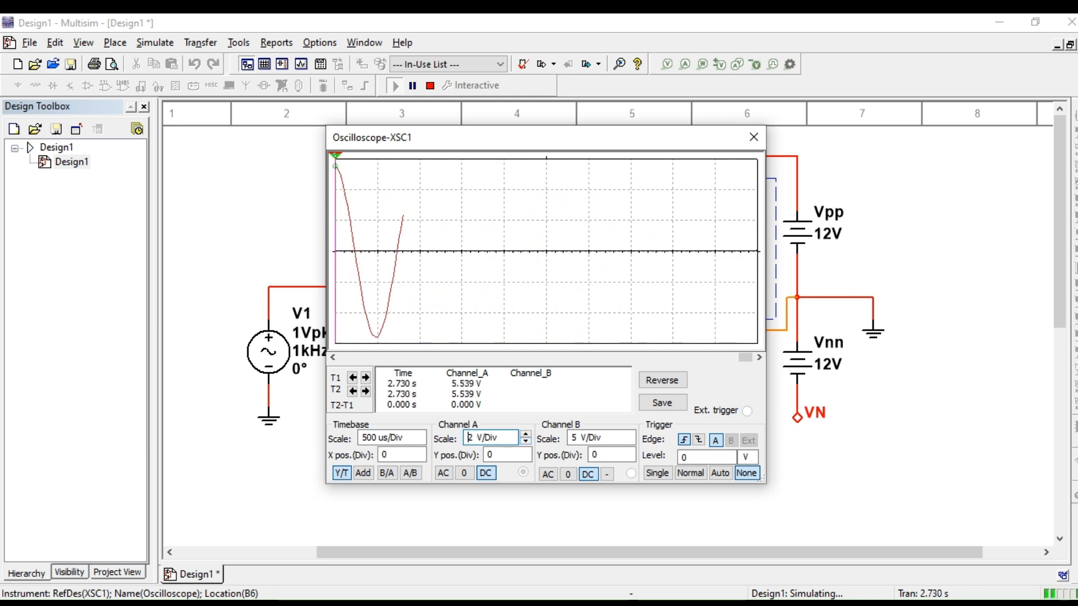
pyautogui.click(431, 87)
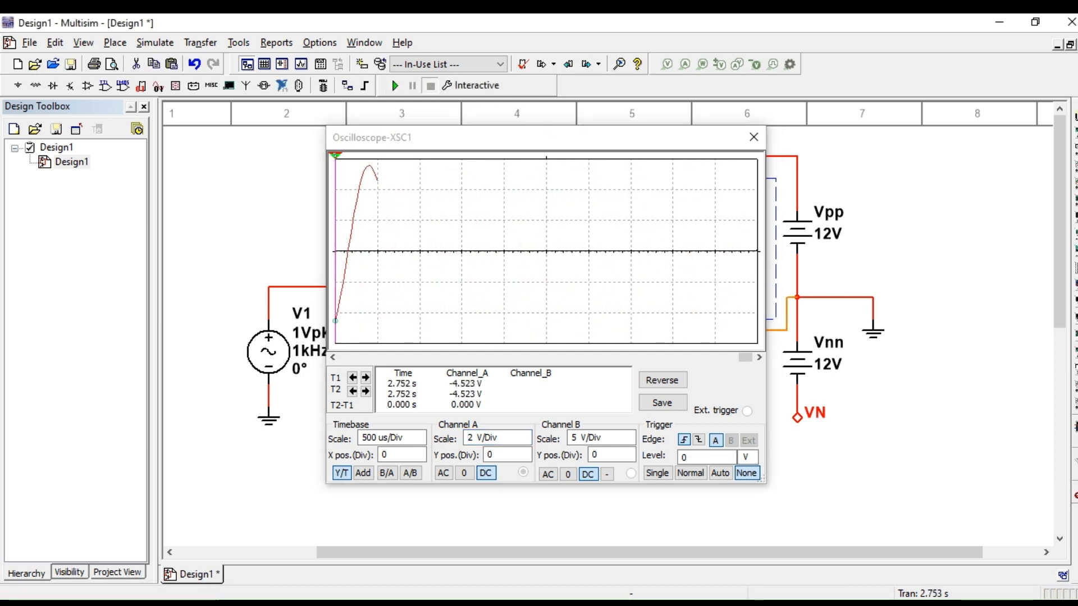
pyautogui.click(753, 136)
# Step: Wire the oscilloscope's channel B positive terminal to the wire between V1 and R1, and its negative terminal to channel A's ground wire
pyautogui.click(640, 158)
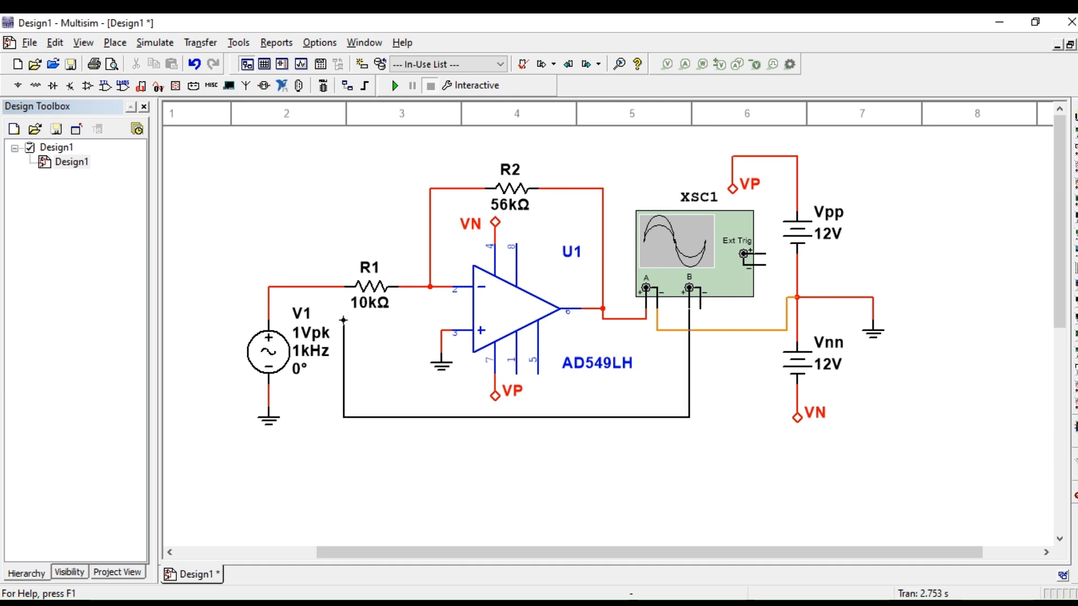
pyautogui.click(333, 287)
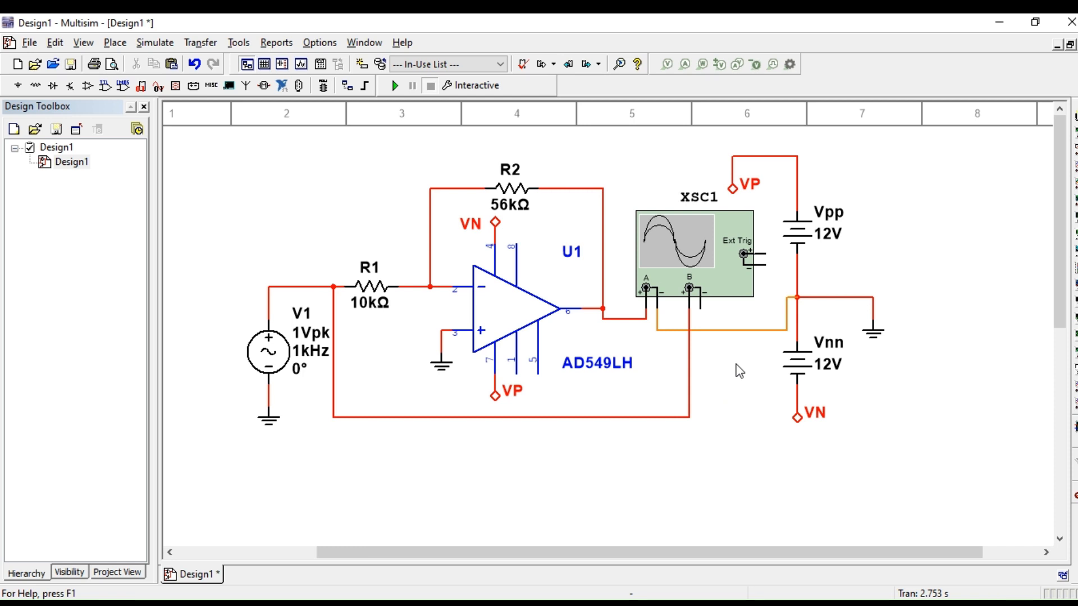
pyautogui.click(701, 329)
pyautogui.doubleClick(714, 252)
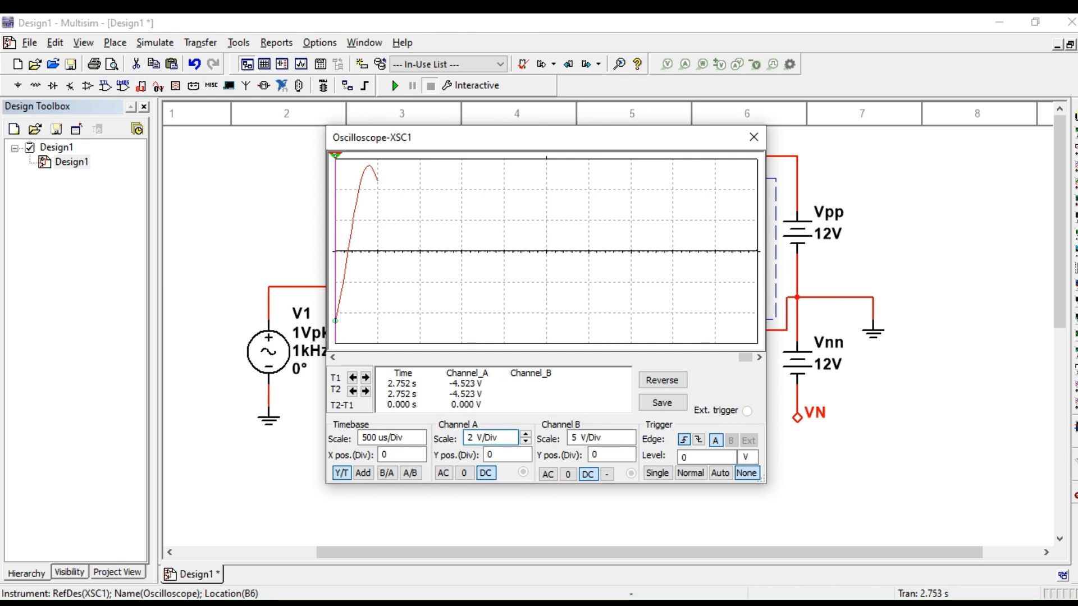
pyautogui.click(753, 138)
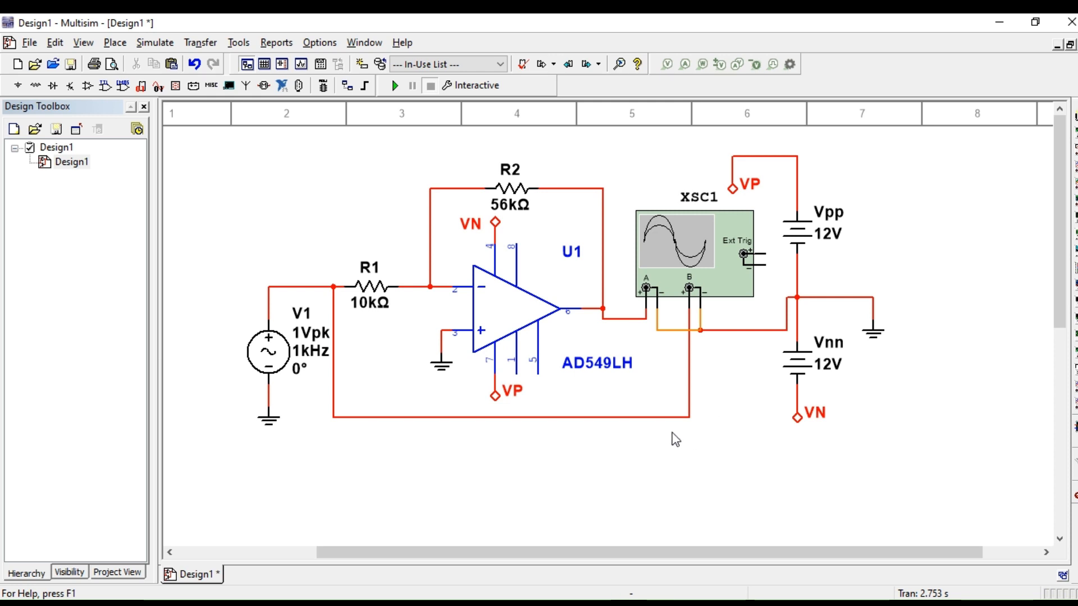
# Step: Change the net color of the wire joining V1, R1 and oscilloscope channel B to dark blue and apply it
pyautogui.click(654, 421)
pyautogui.click(714, 419)
pyautogui.doubleClick(676, 419)
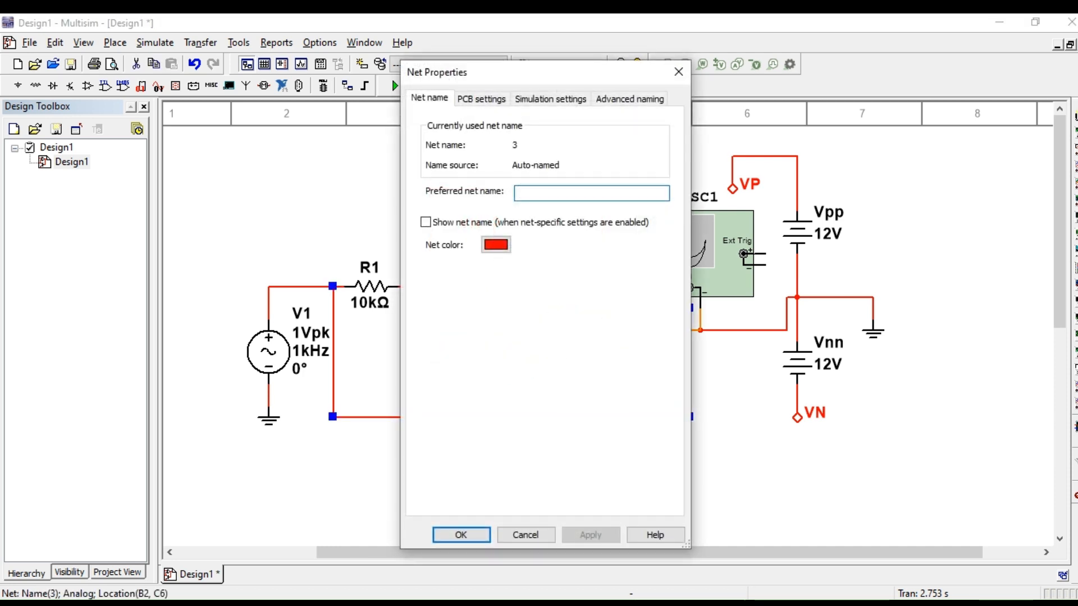
pyautogui.click(495, 244)
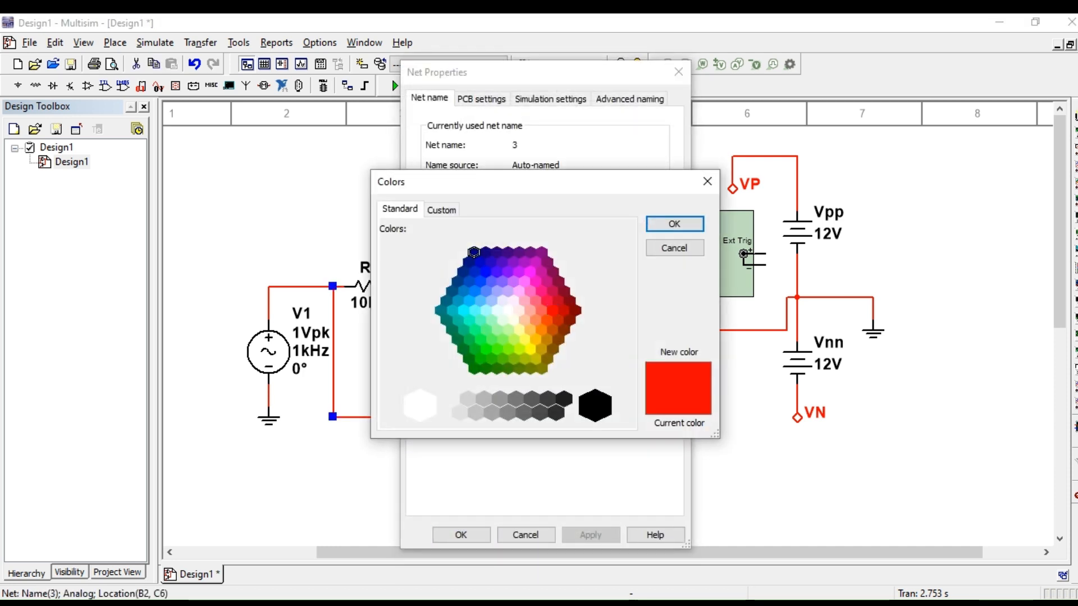
pyautogui.click(474, 253)
pyautogui.click(674, 224)
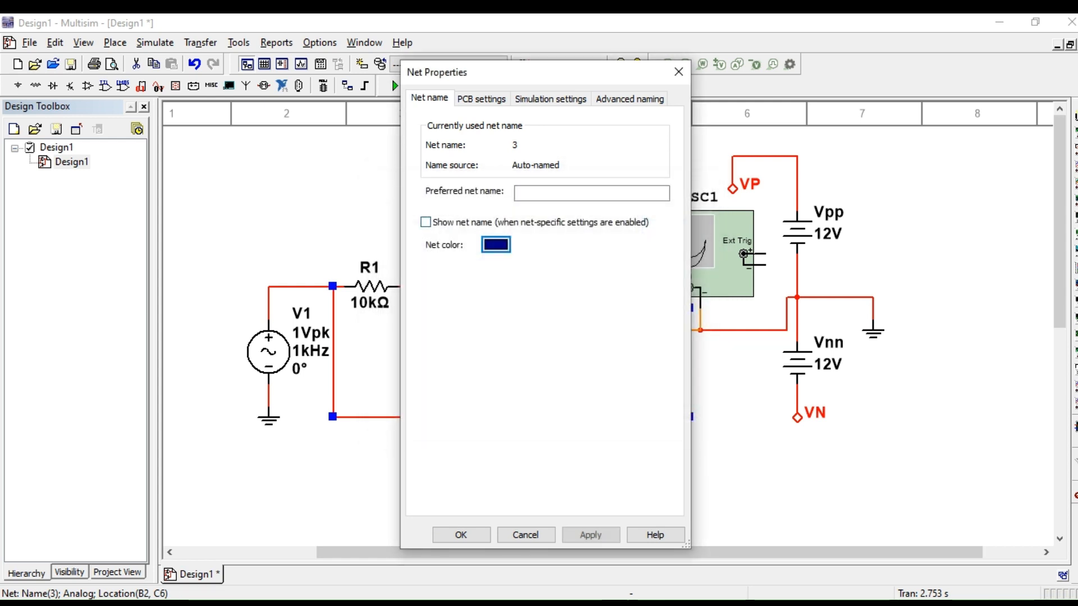
pyautogui.click(590, 534)
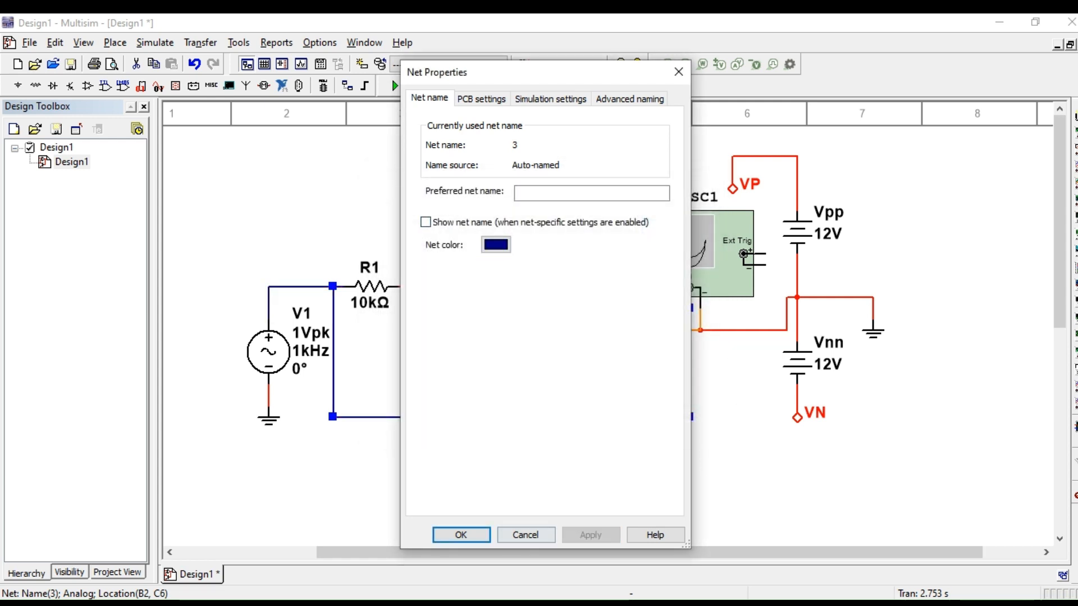
# Step: Accept the net properties of the dark blue V1–R1 wire and deselect it on the schematic
pyautogui.click(460, 534)
pyautogui.click(751, 400)
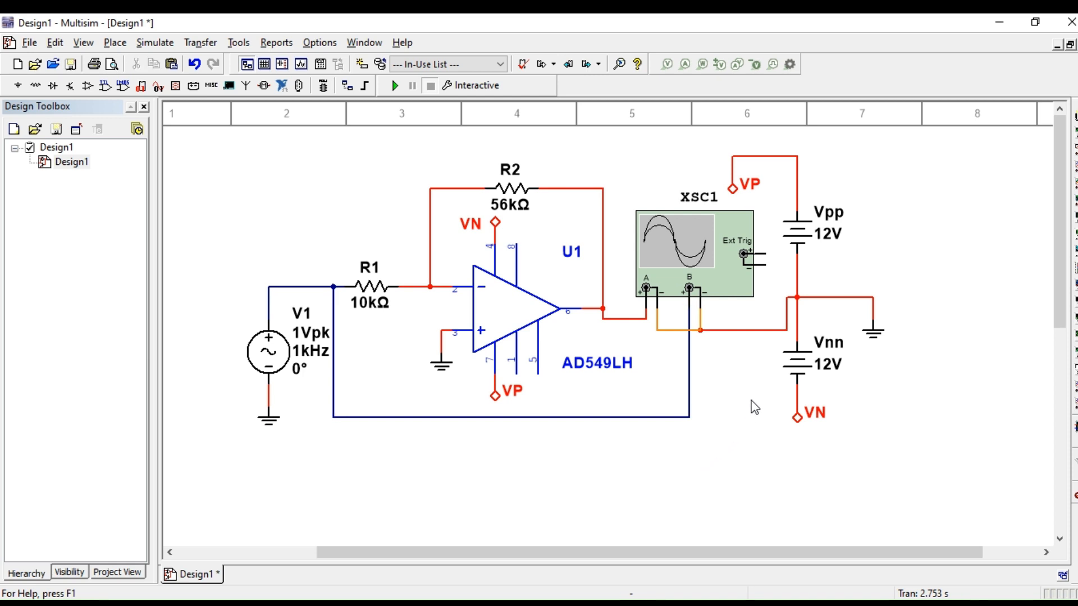
# Step: Run the simulation with the oscilloscope display open and set the channel B scale to 2 V/Div
pyautogui.click(394, 86)
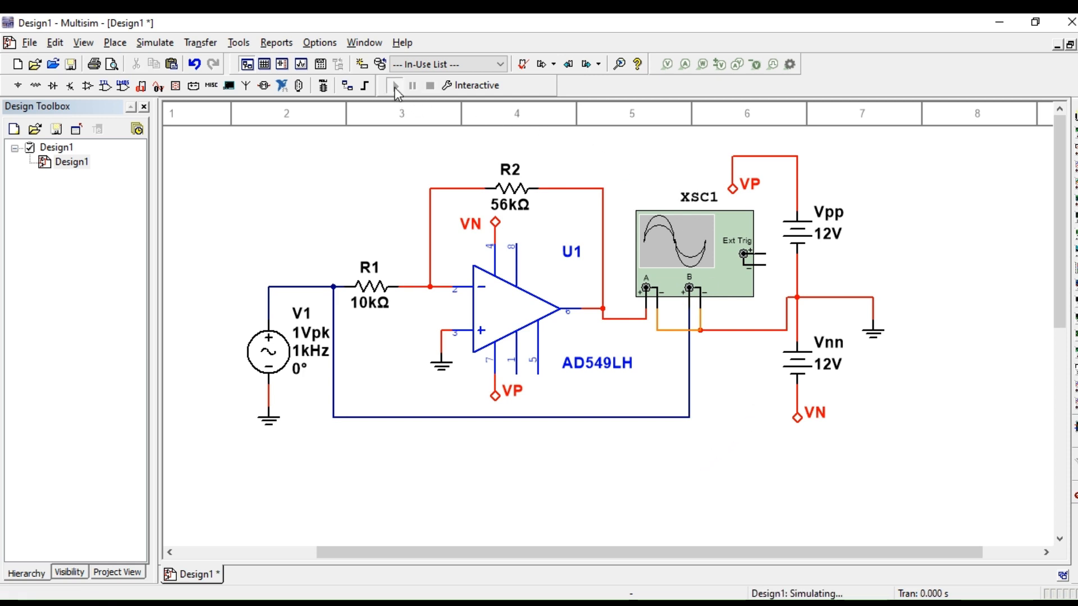
pyautogui.doubleClick(671, 240)
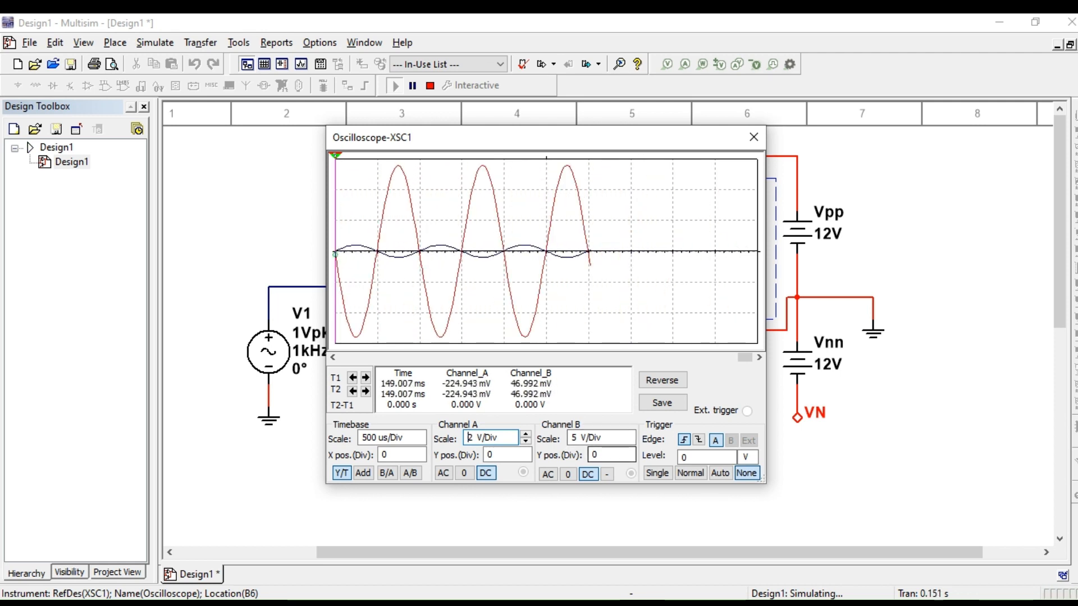
pyautogui.click(606, 438)
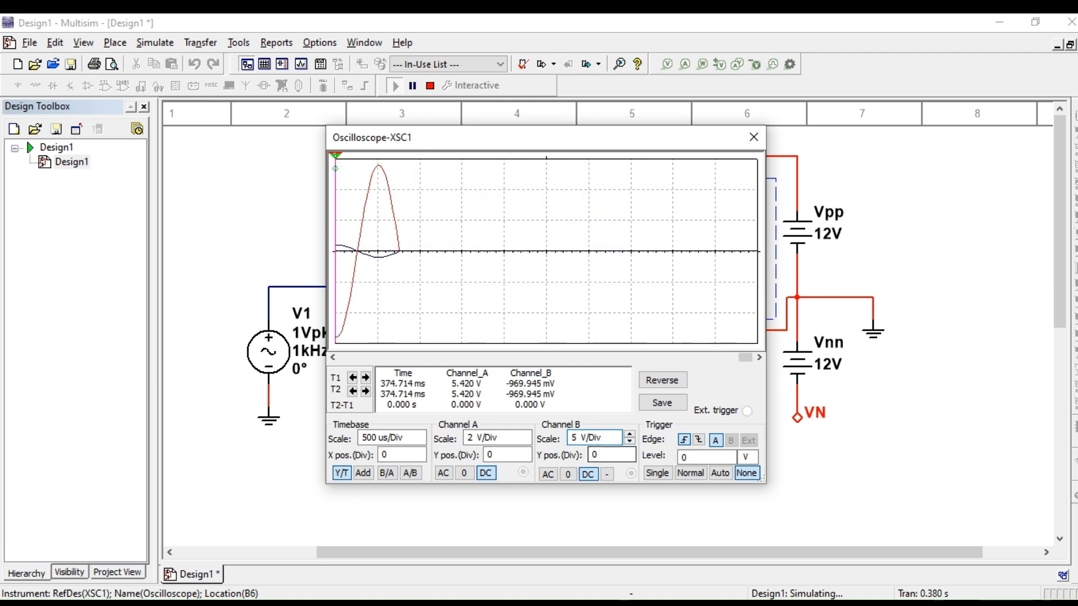
pyautogui.press('Down')
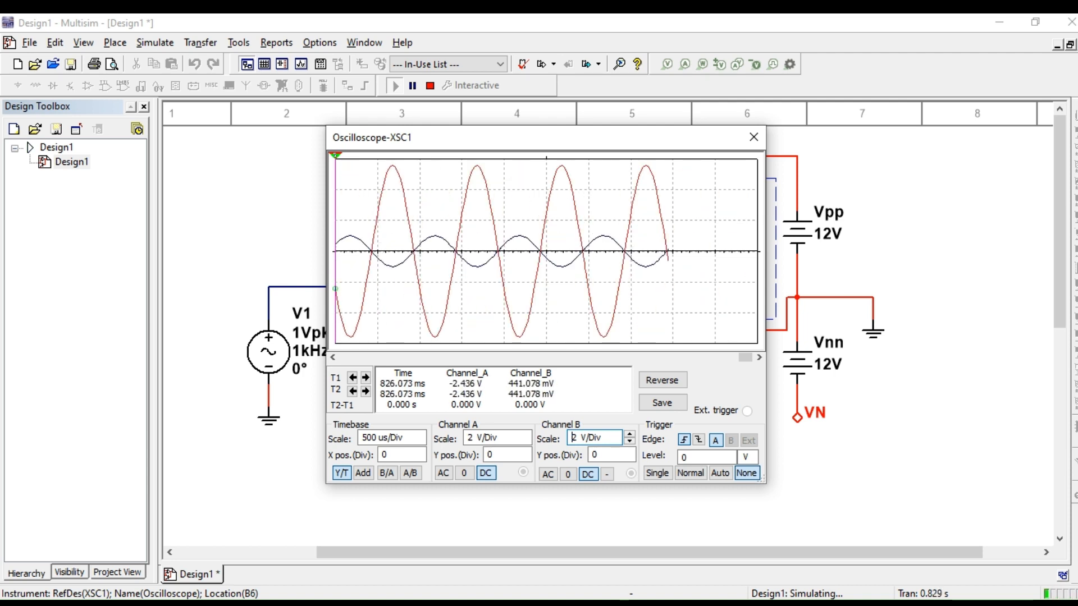
# Step: Stop the simulation and review the earlier recorded input and output waveforms on the oscilloscope, leaving its display closed
pyautogui.click(431, 86)
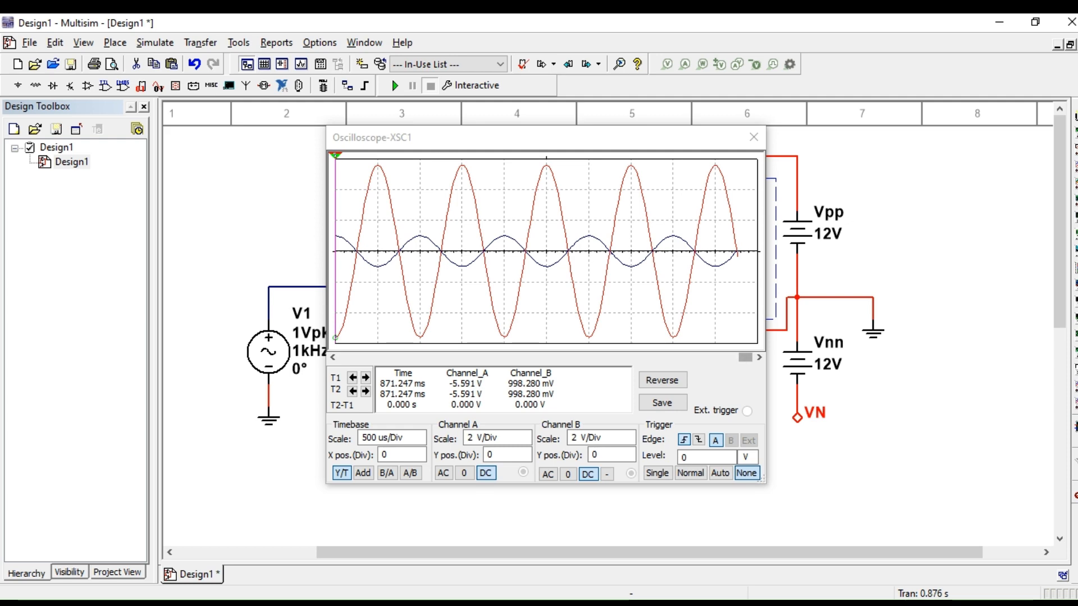
pyautogui.moveTo(745, 357); pyautogui.dragTo(514, 357)
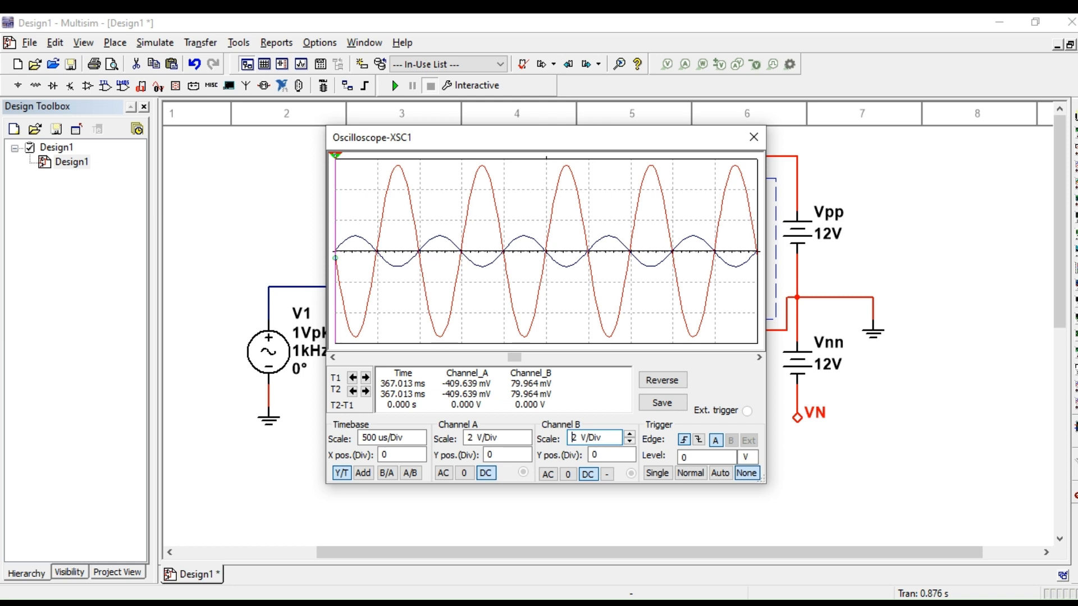
pyautogui.click(754, 137)
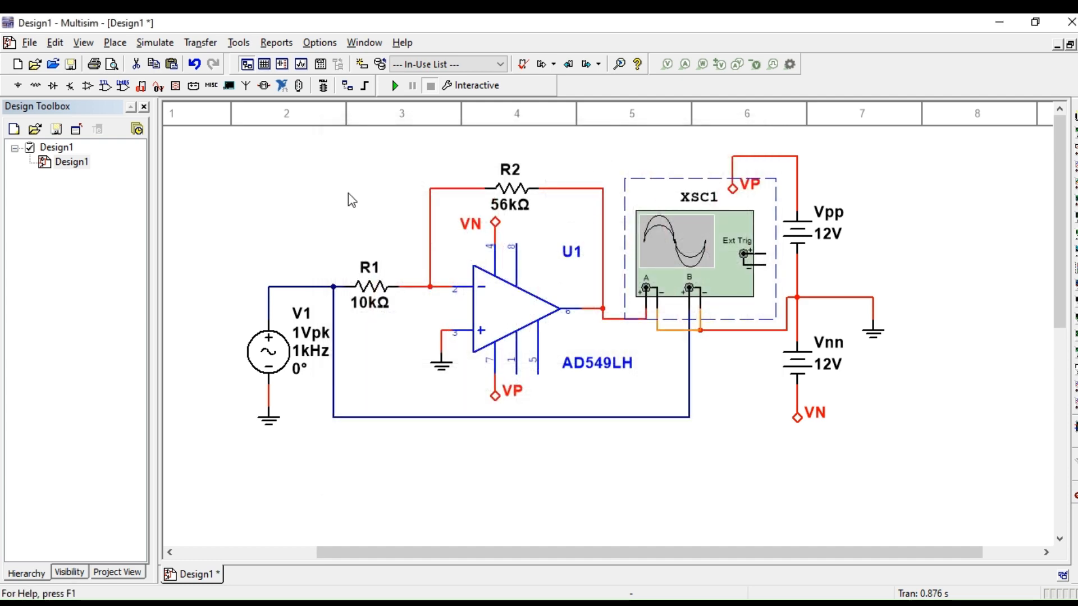